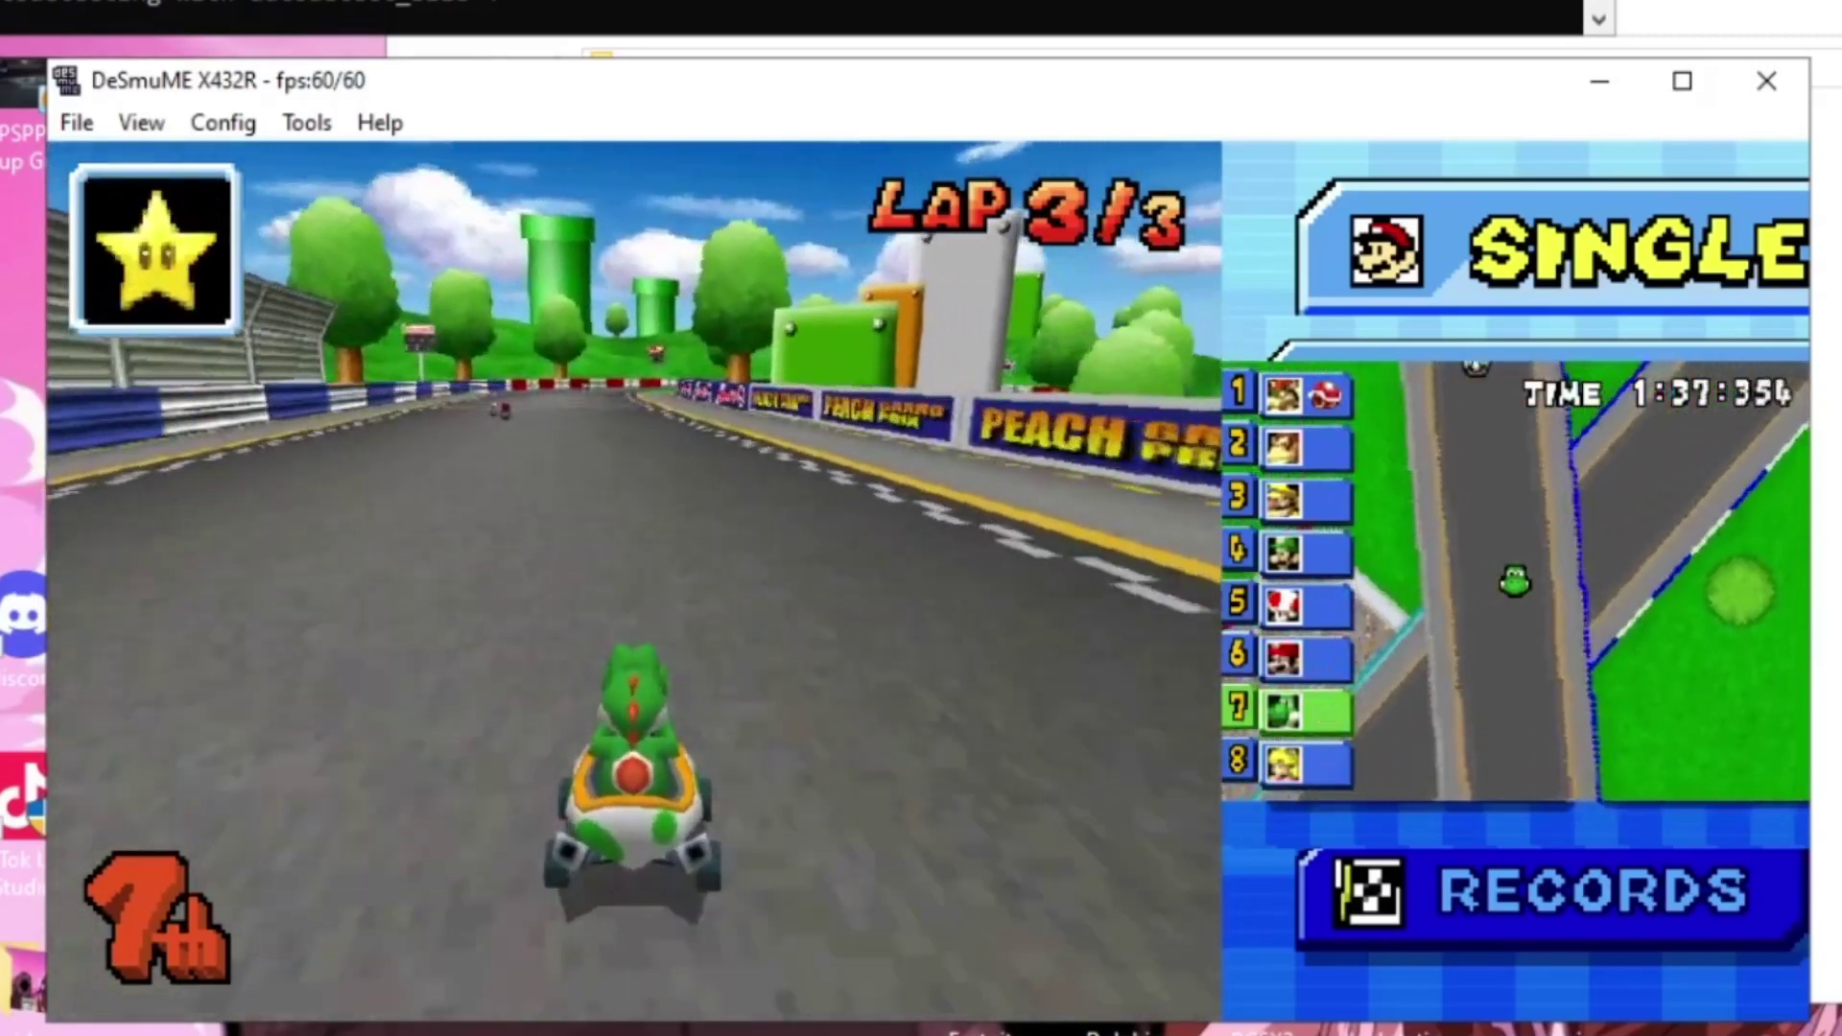
pyautogui.press('q')
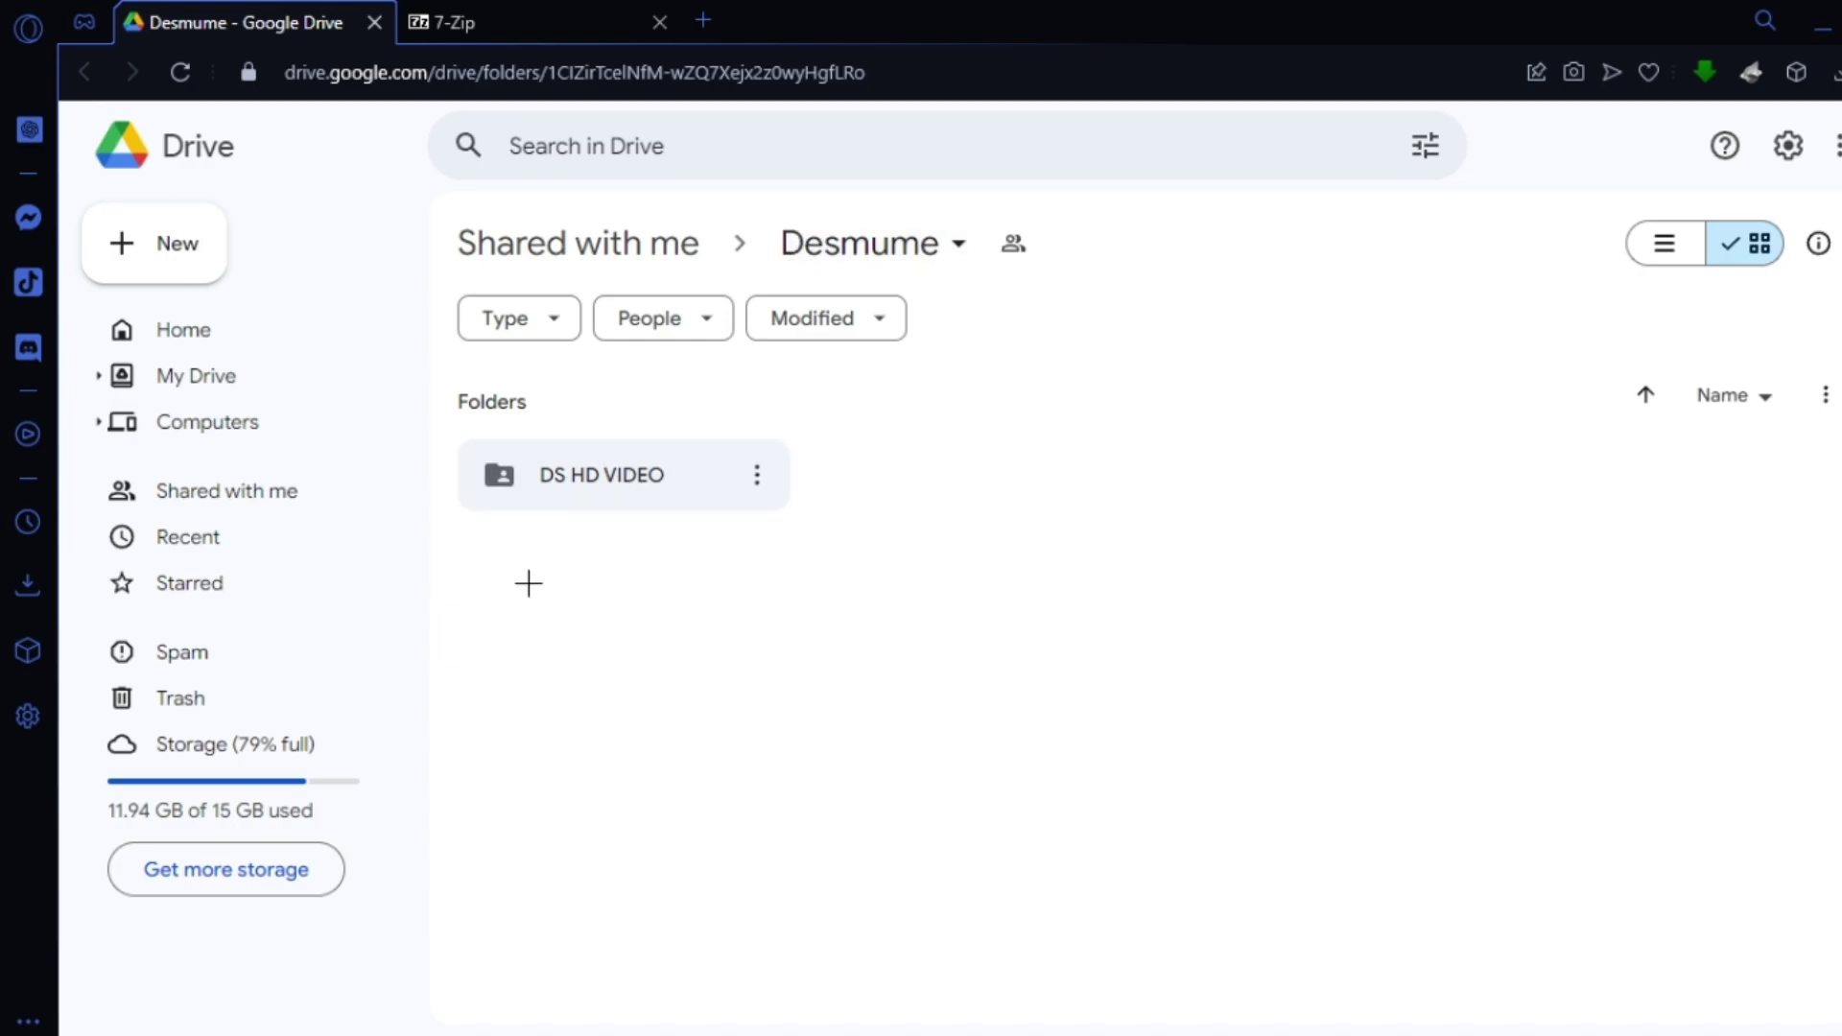
# Check the 7-Zip download page and extract the DS HD VIDEO archive on the desktop into a folder of its own name.
pyautogui.click(480, 19)
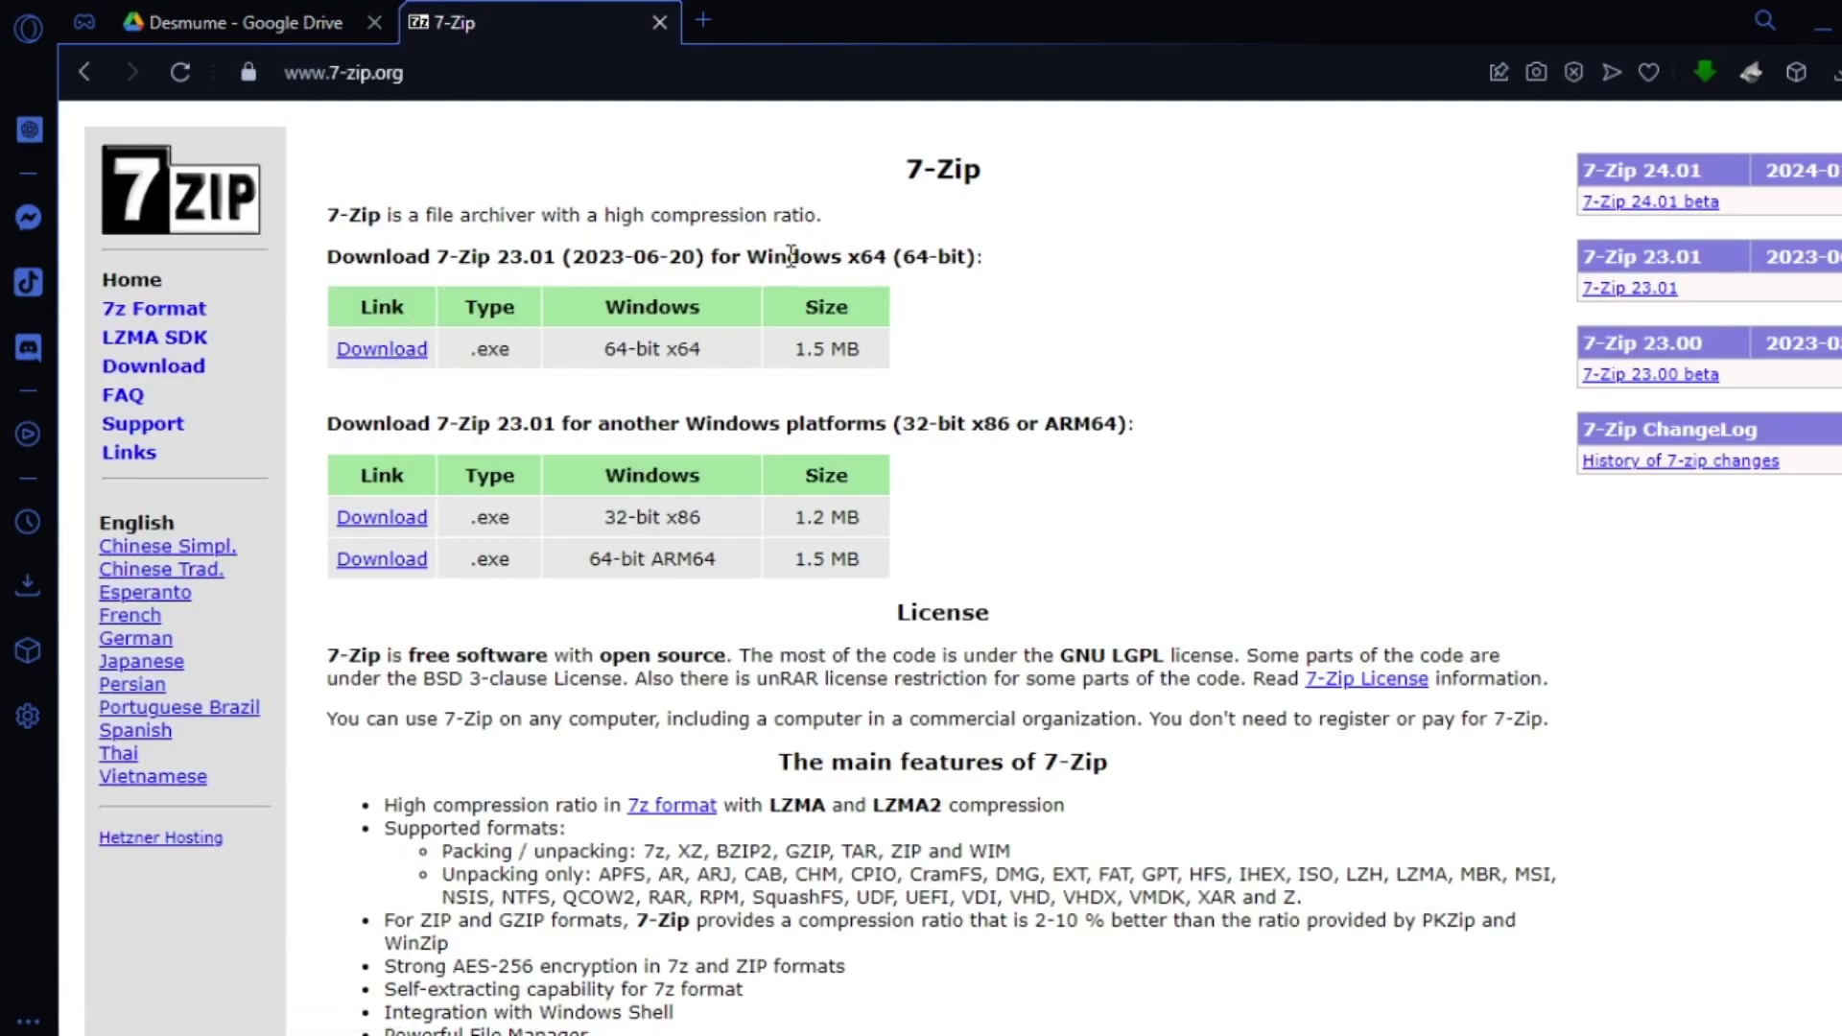
pyautogui.click(1821, 27)
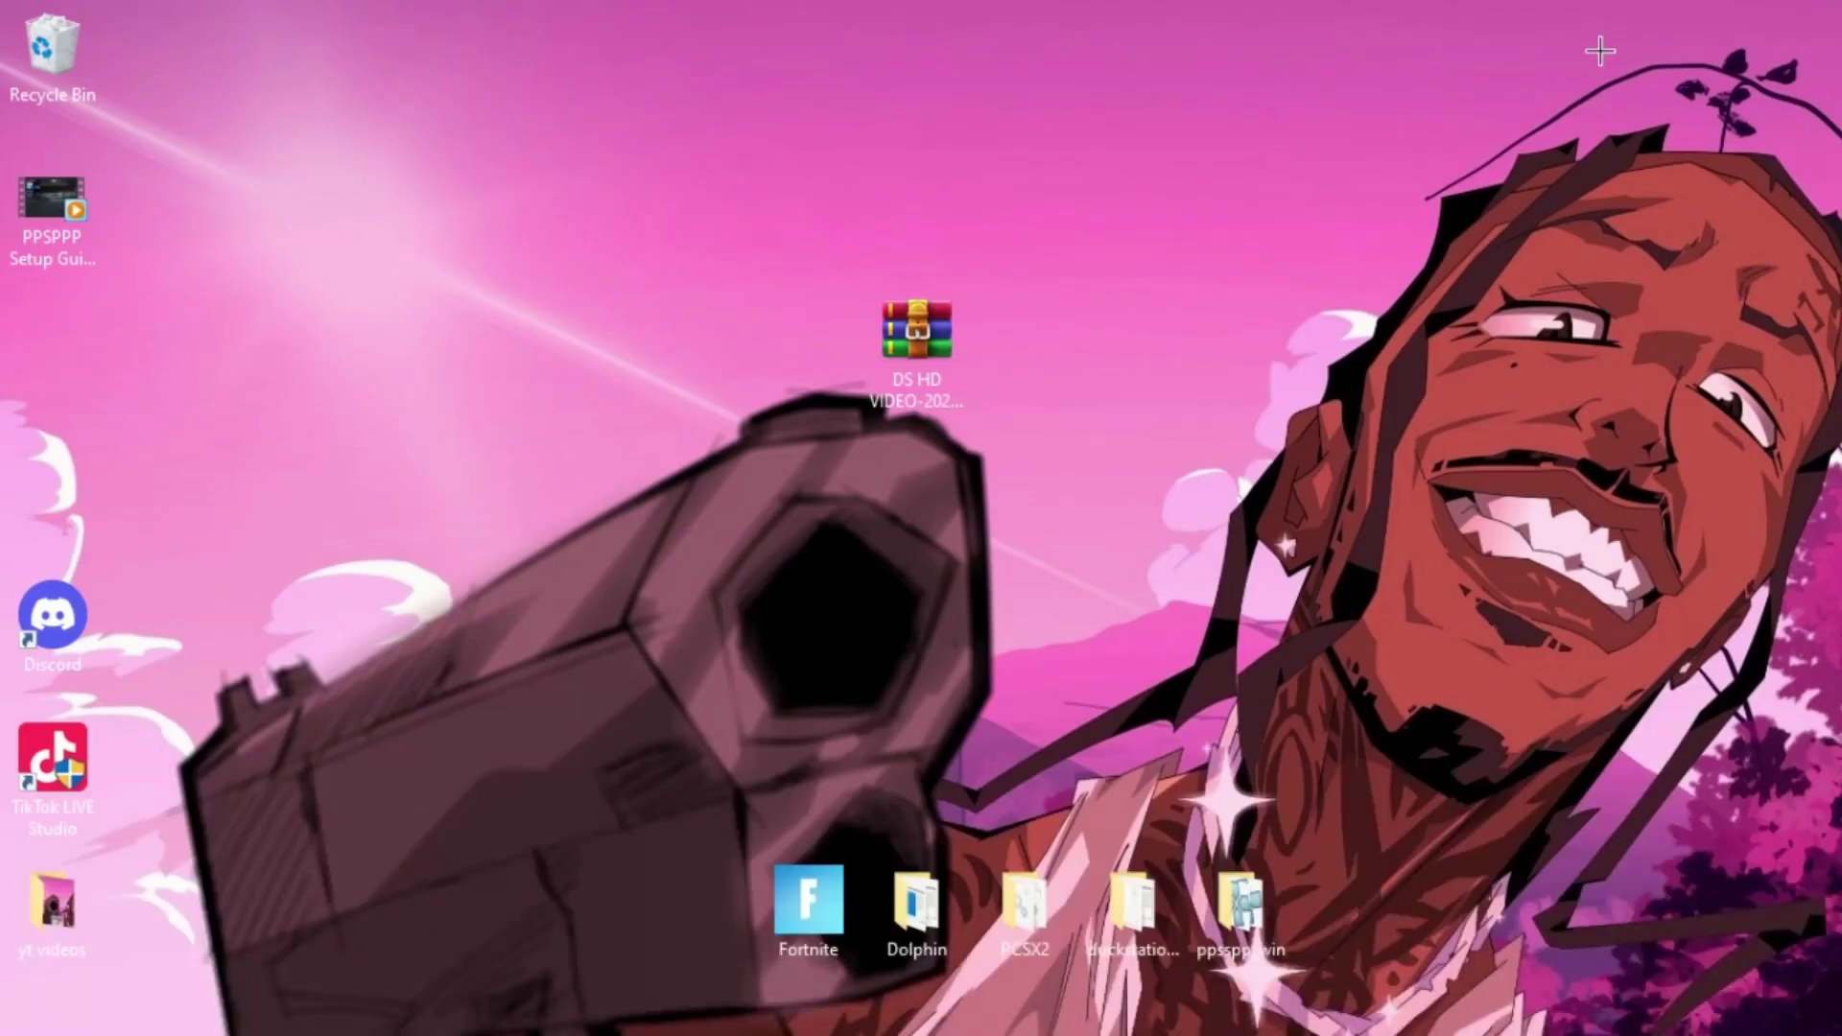
pyautogui.moveTo(906, 333)
pyautogui.mouseDown()
pyautogui.moveTo(812, 317)
pyautogui.moveTo(902, 331)
pyautogui.mouseUp()
pyautogui.rightClick(900, 329)
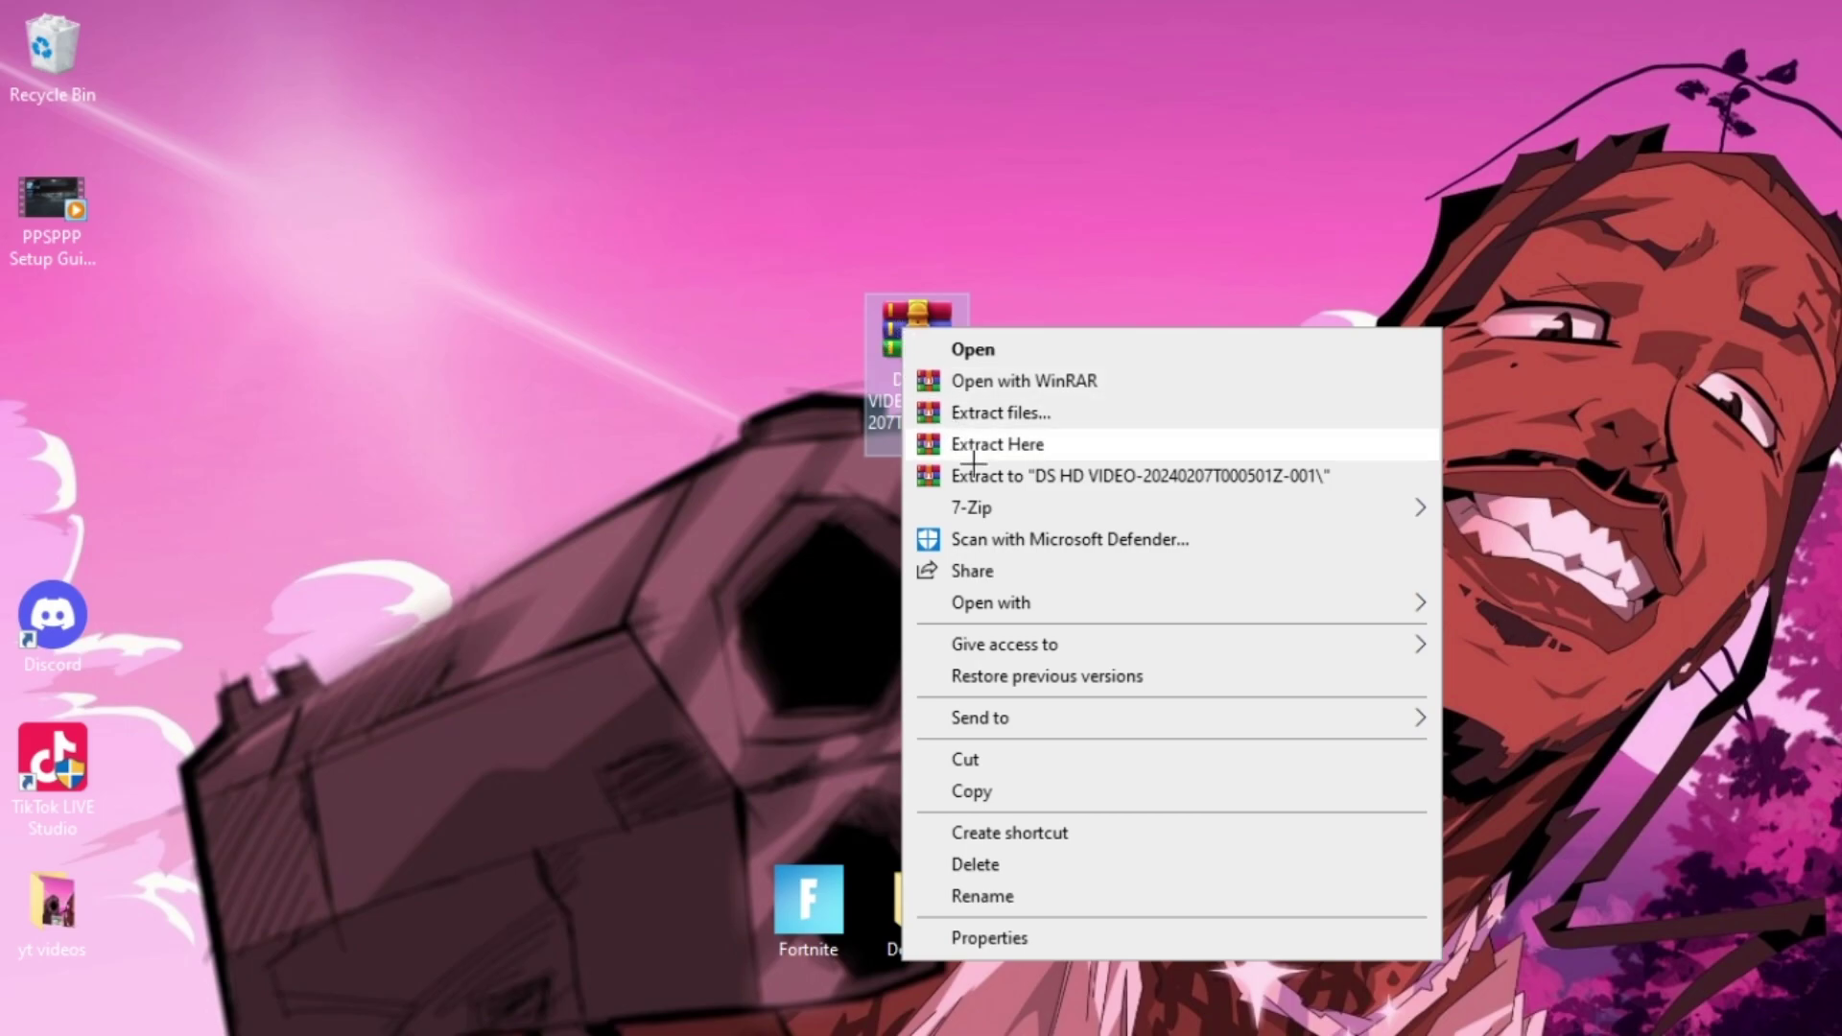
pyautogui.click(1062, 475)
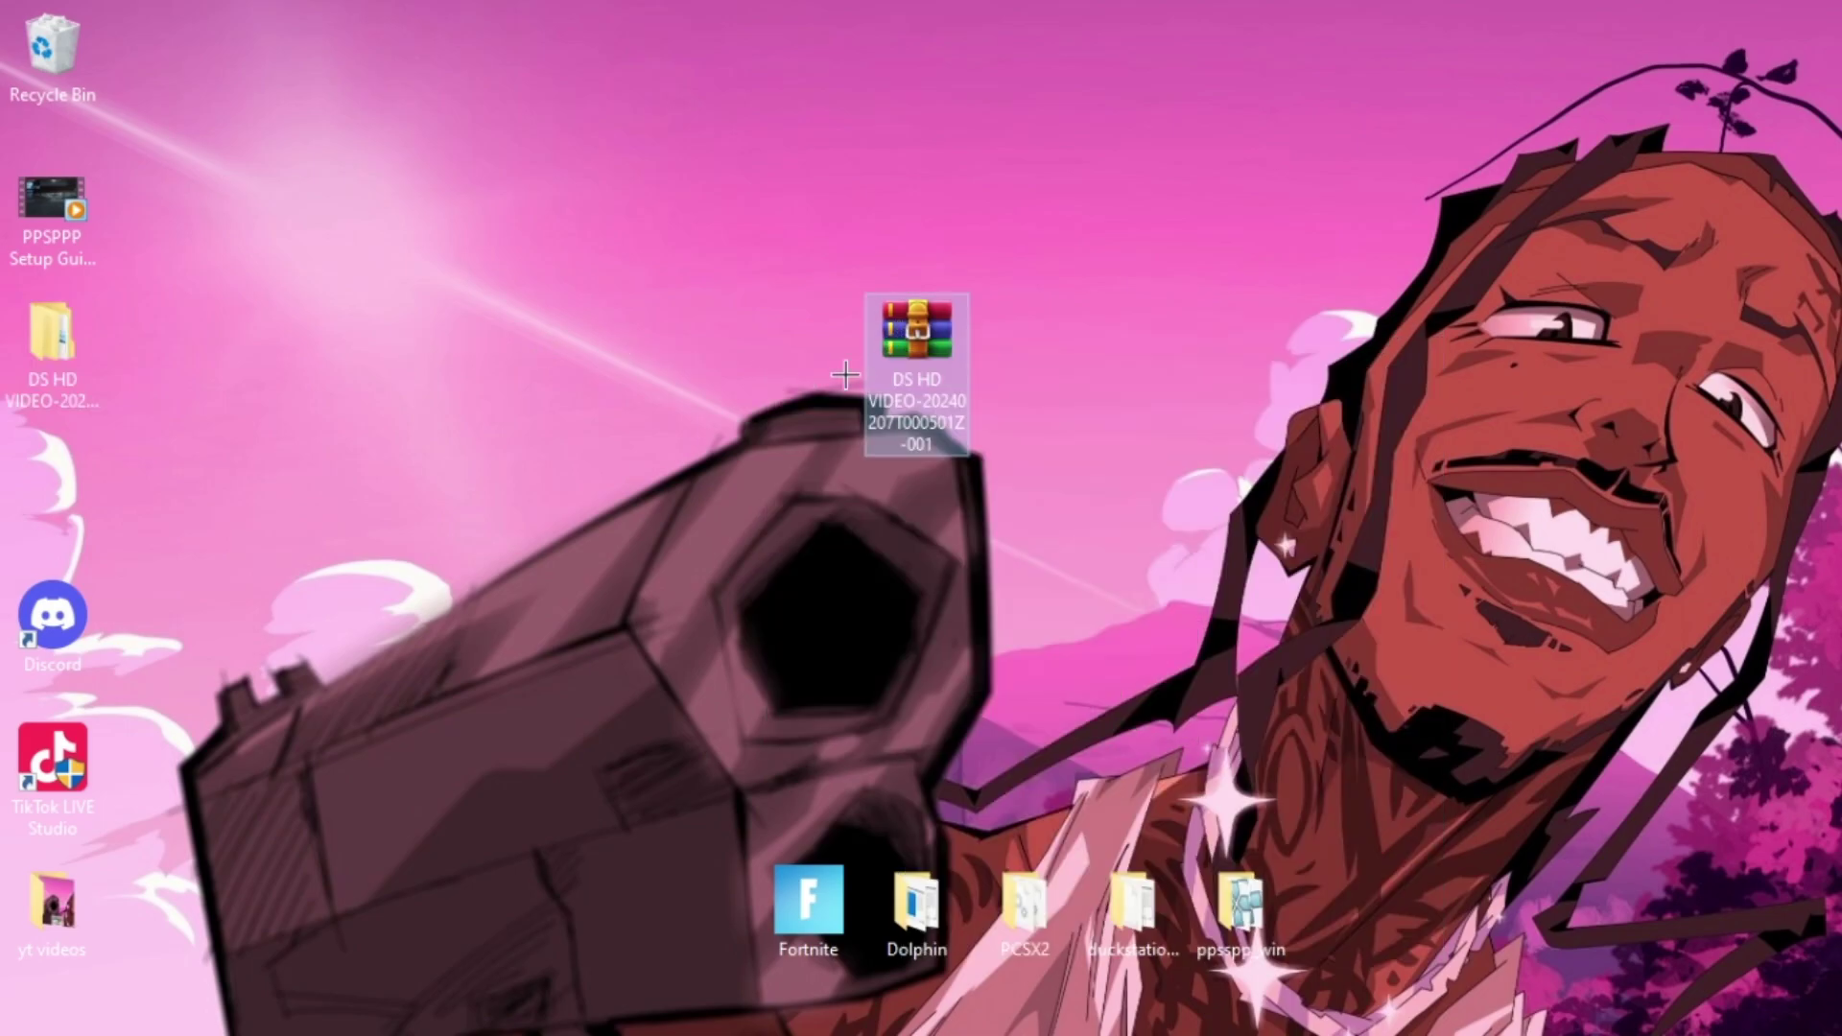
# Delete the DS HD VIDEO archive and move the extracted folder toward the middle of the desktop.
pyautogui.rightClick(899, 353)
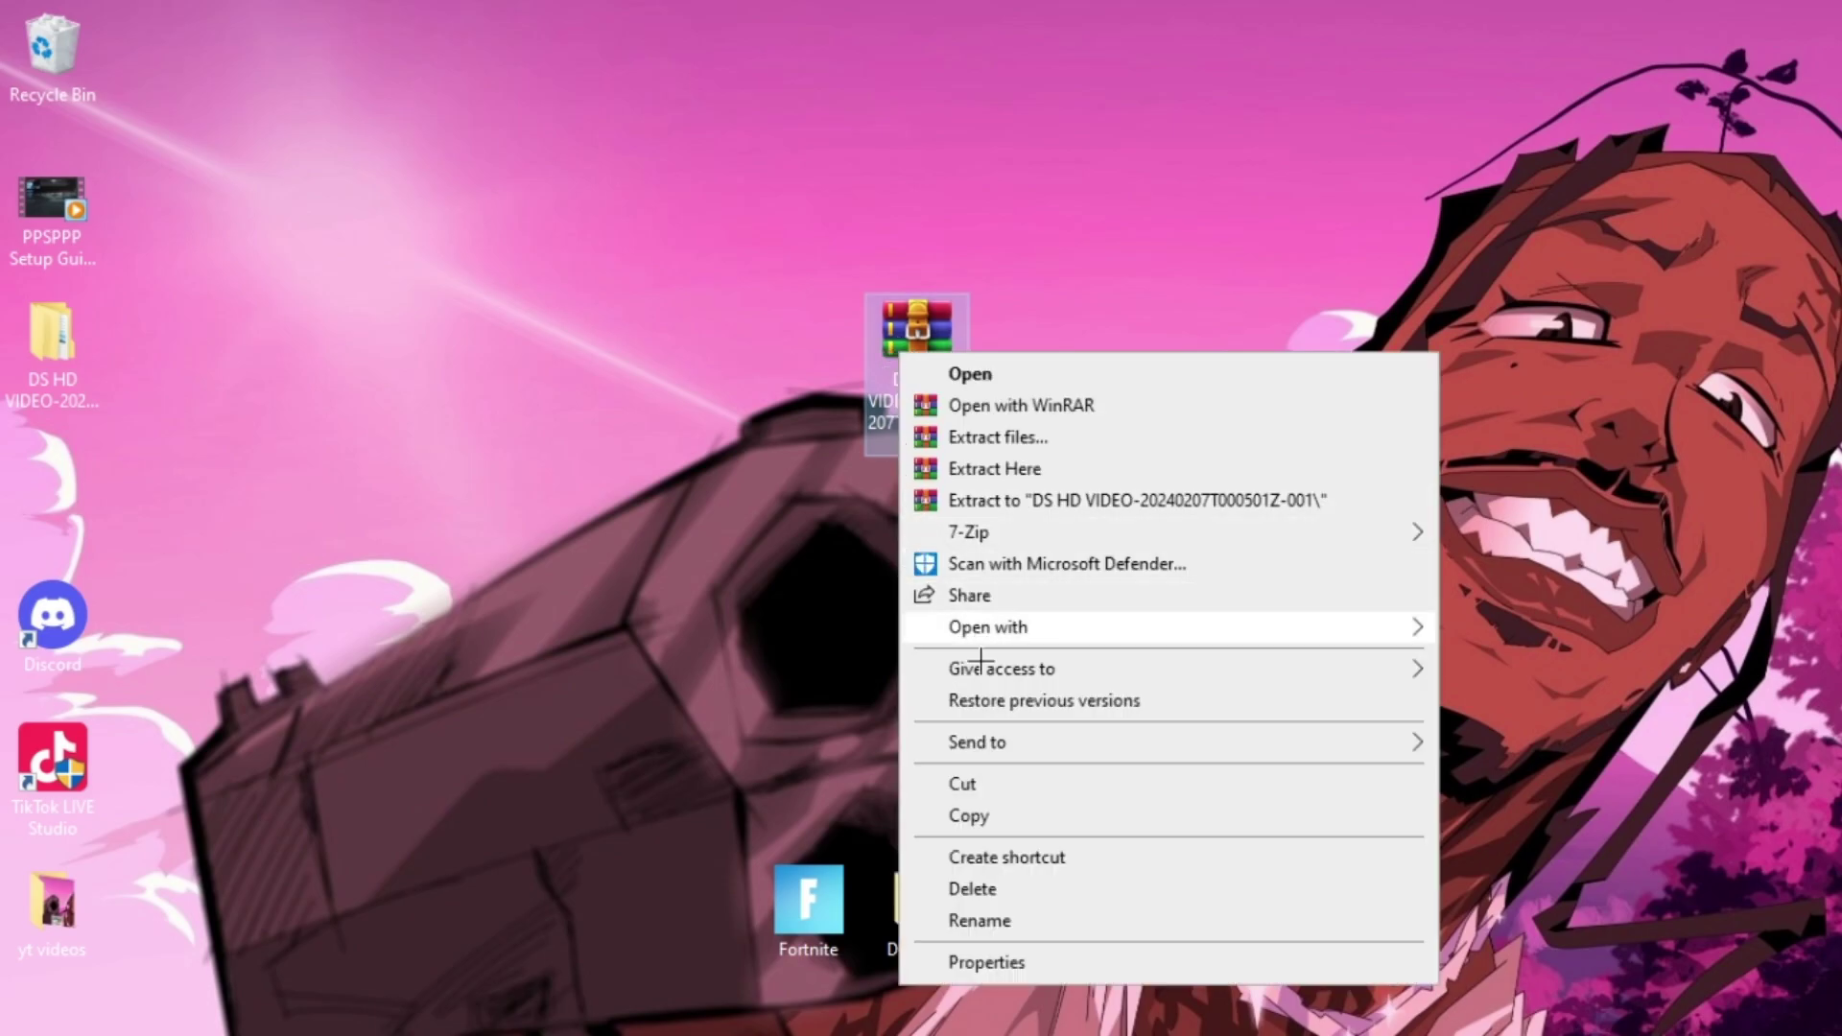
pyautogui.click(974, 888)
pyautogui.click(67, 341)
pyautogui.moveTo(67, 340); pyautogui.dragTo(719, 345)
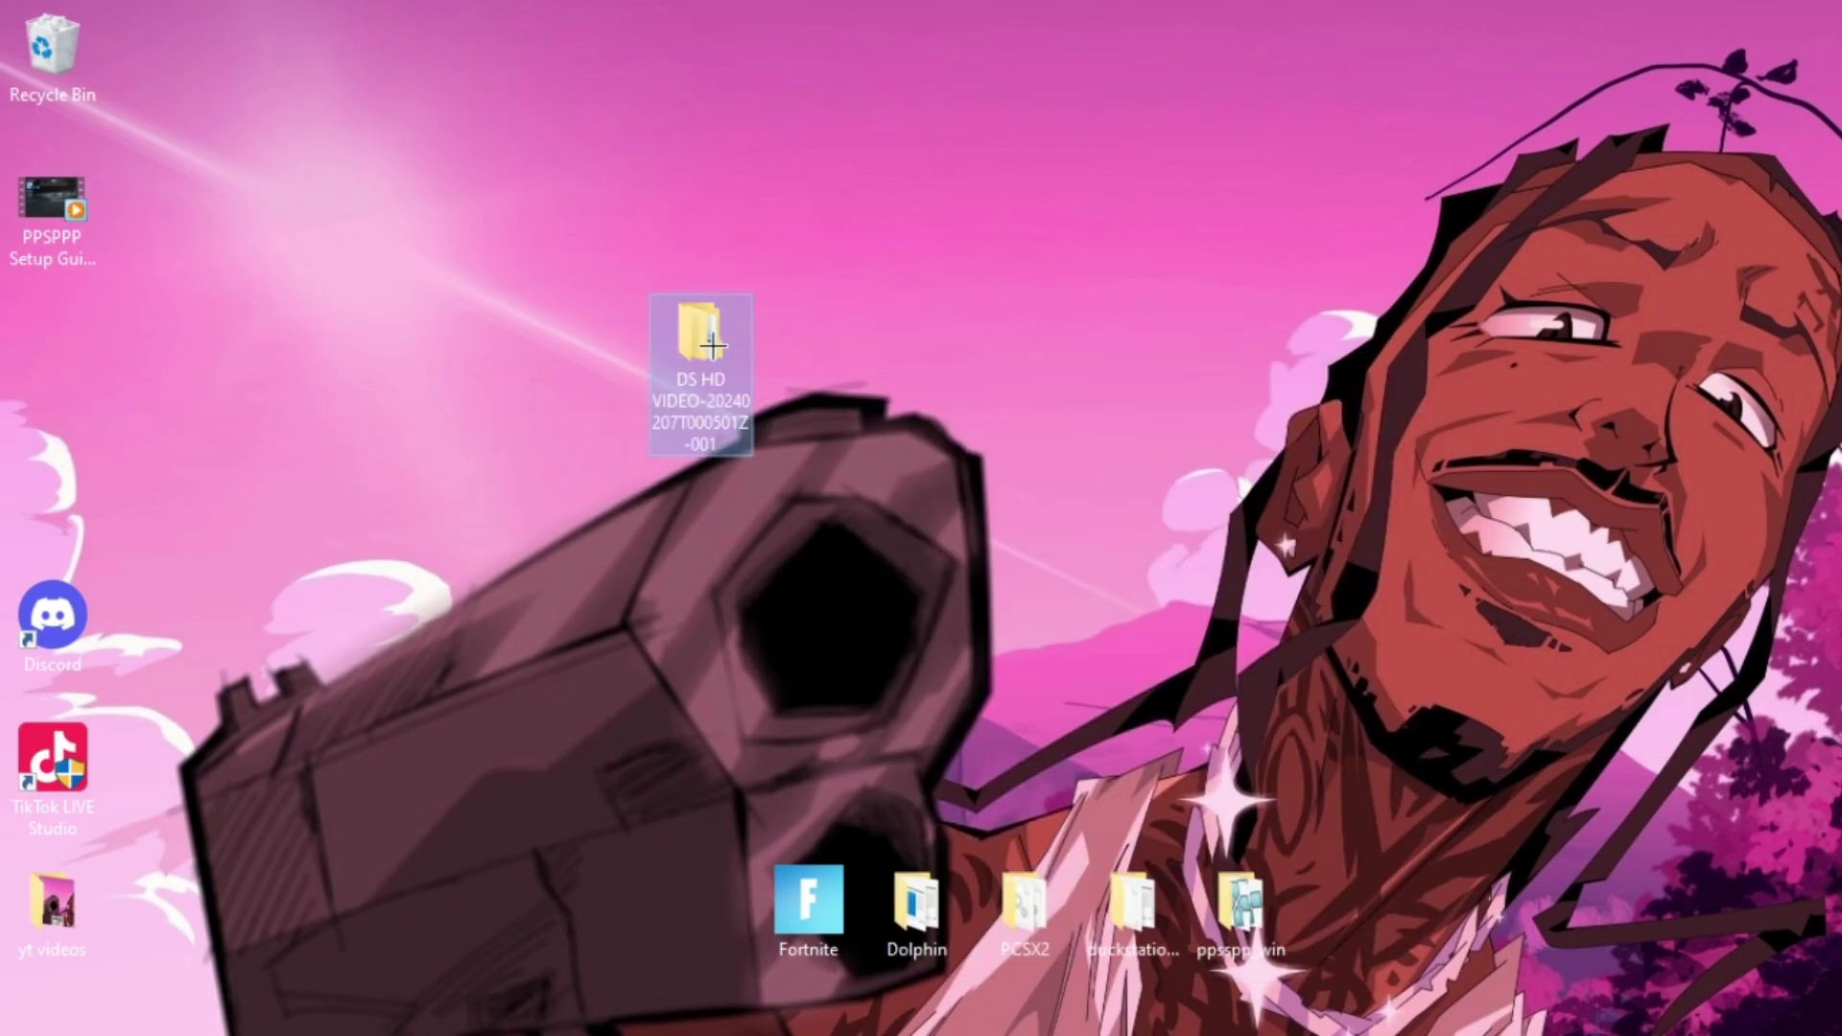
# Open the extracted DS HD VIDEO folder and launch the DeSmuME_X432R_x64 application.
pyautogui.doubleClick(709, 346)
pyautogui.doubleClick(720, 277)
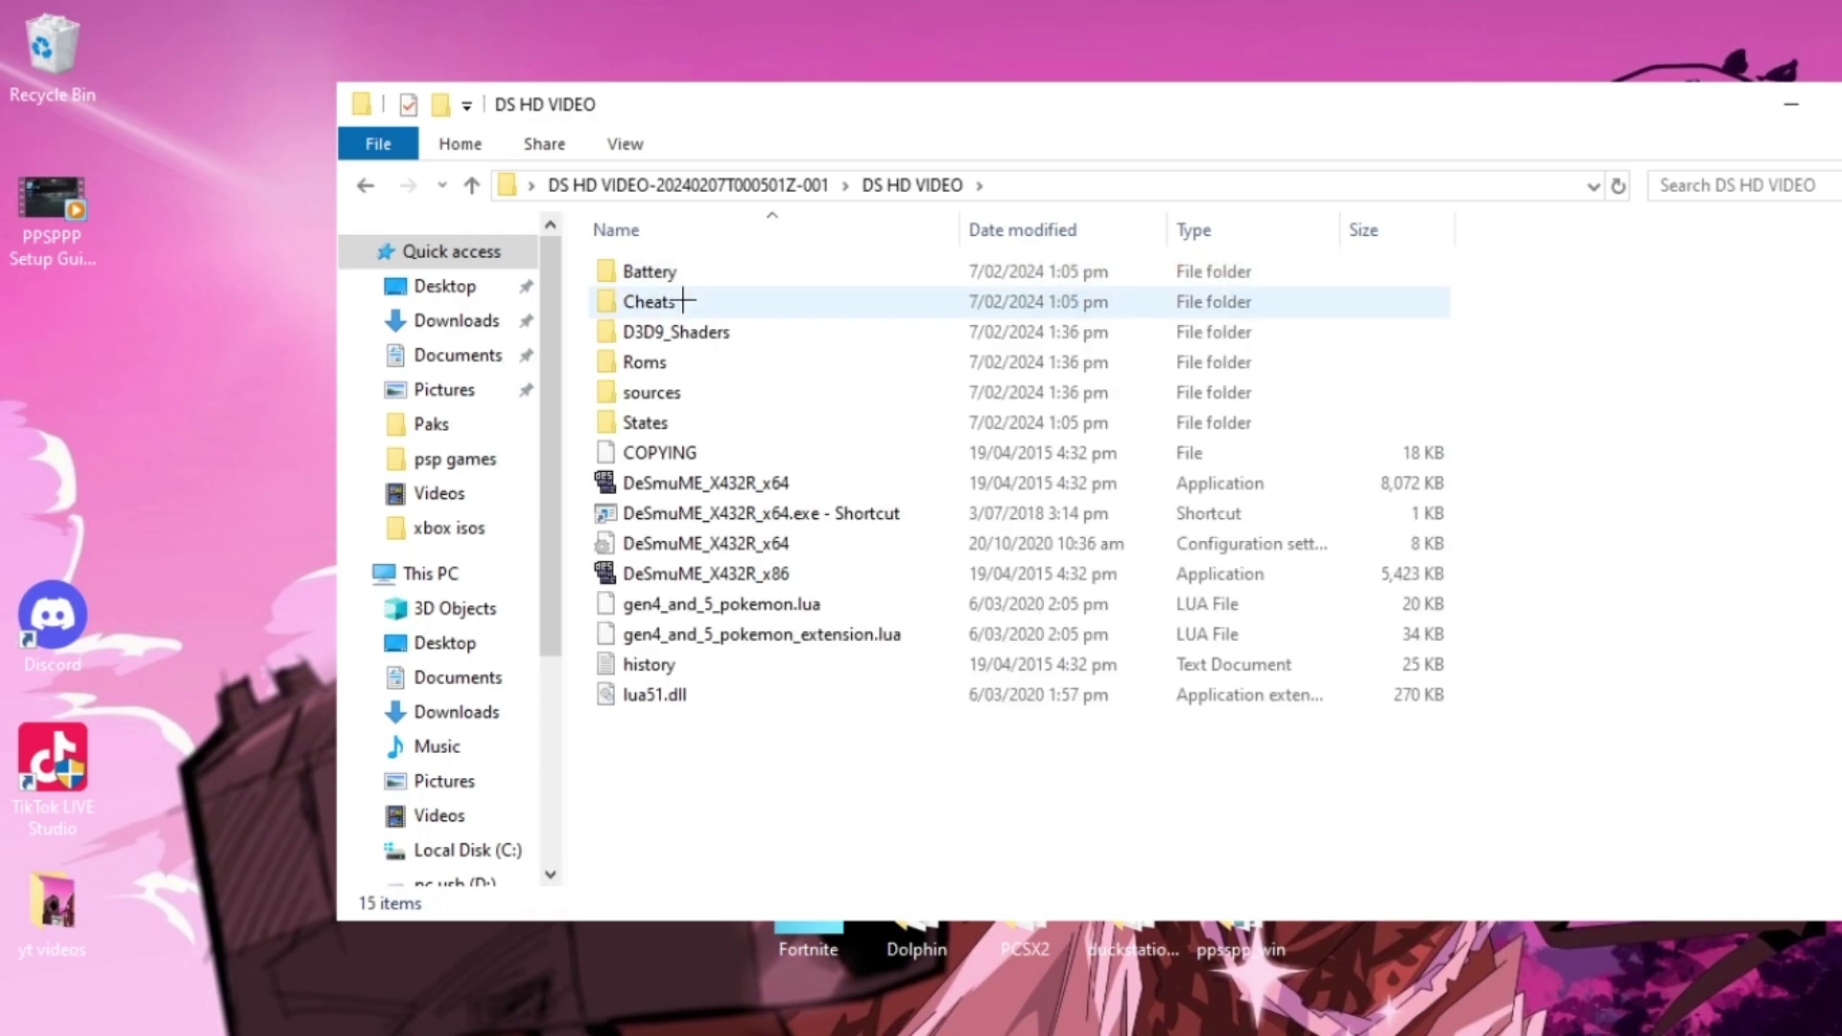
pyautogui.doubleClick(813, 485)
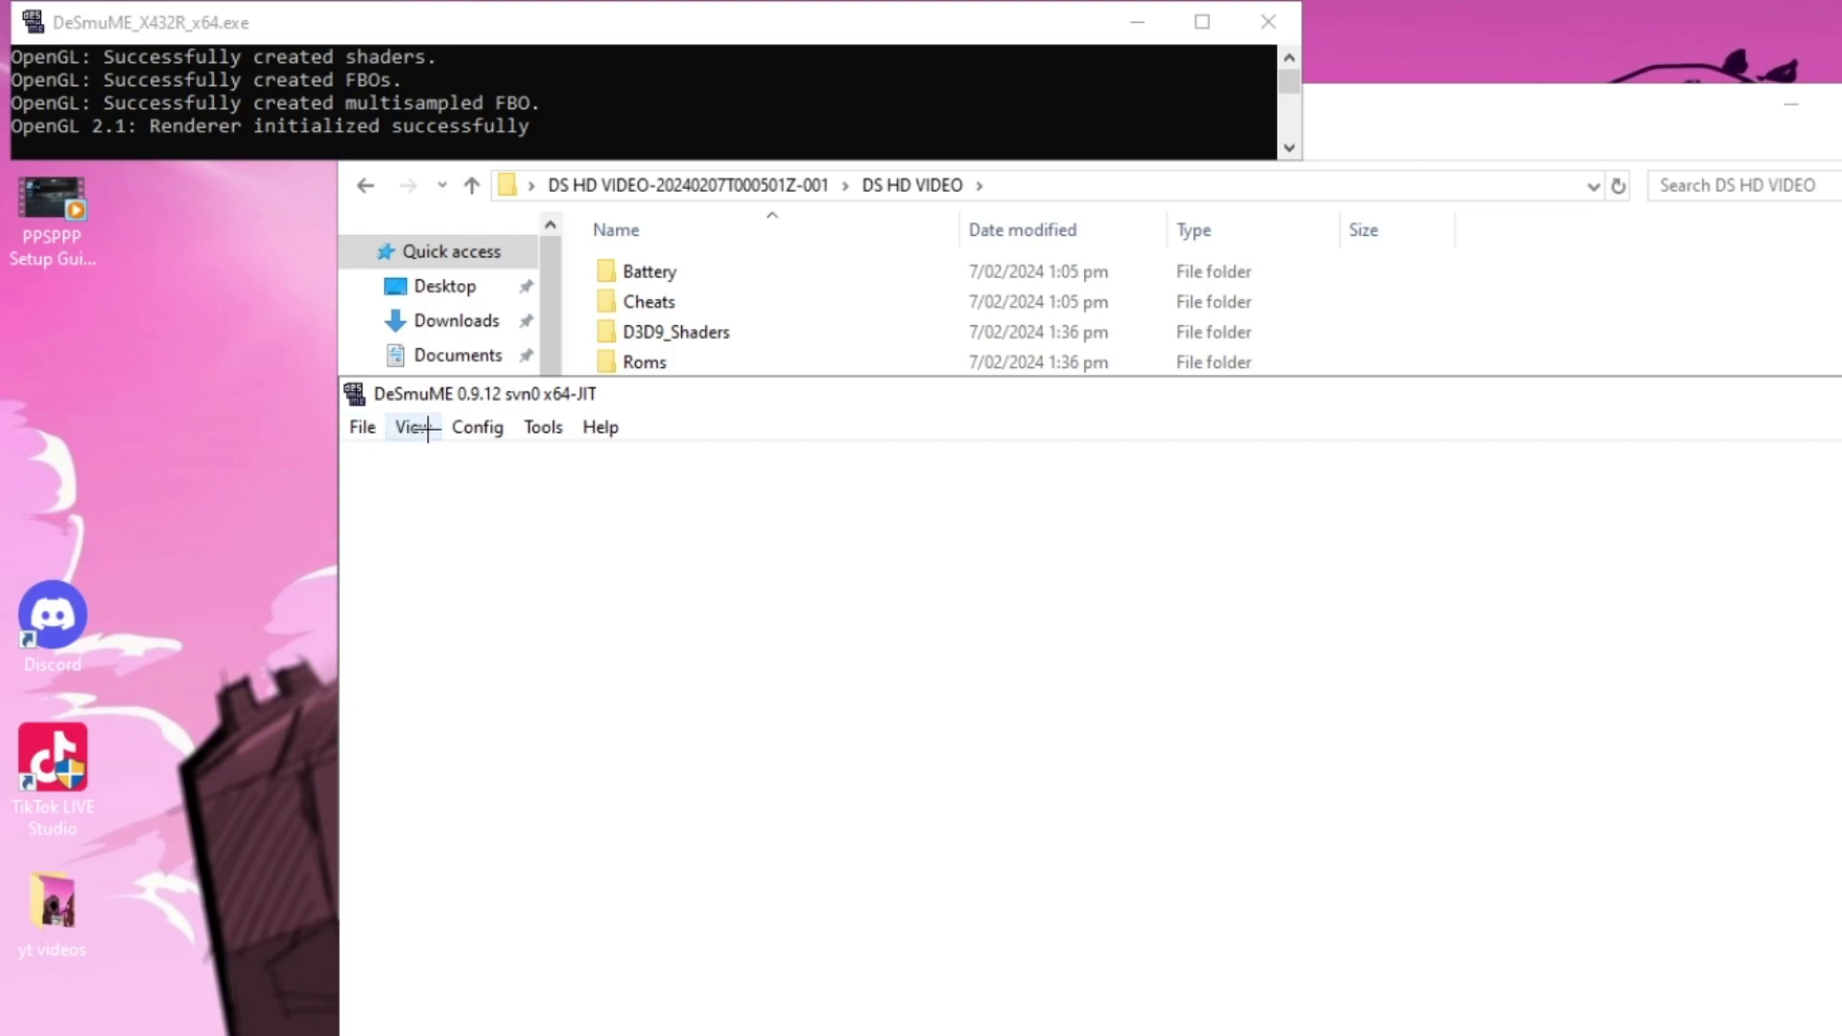
# Set the emulator's window size to 2.5x.
pyautogui.click(425, 423)
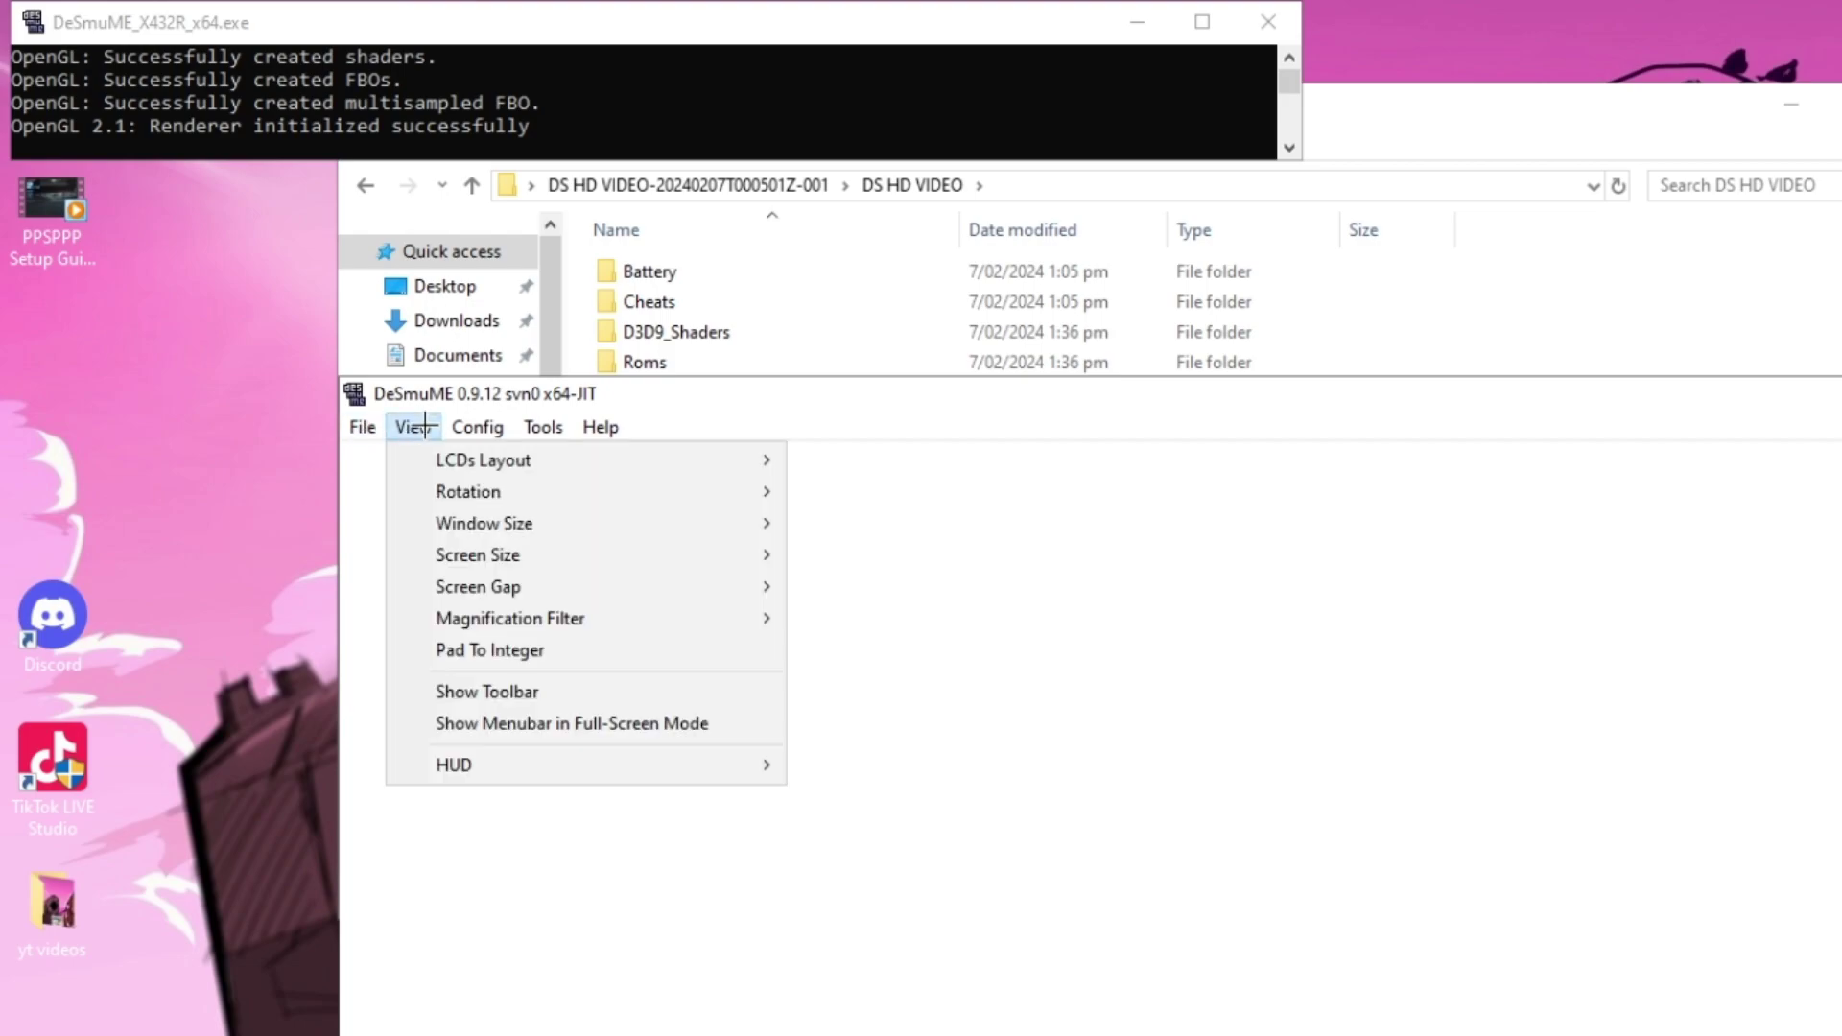
pyautogui.moveTo(591, 528)
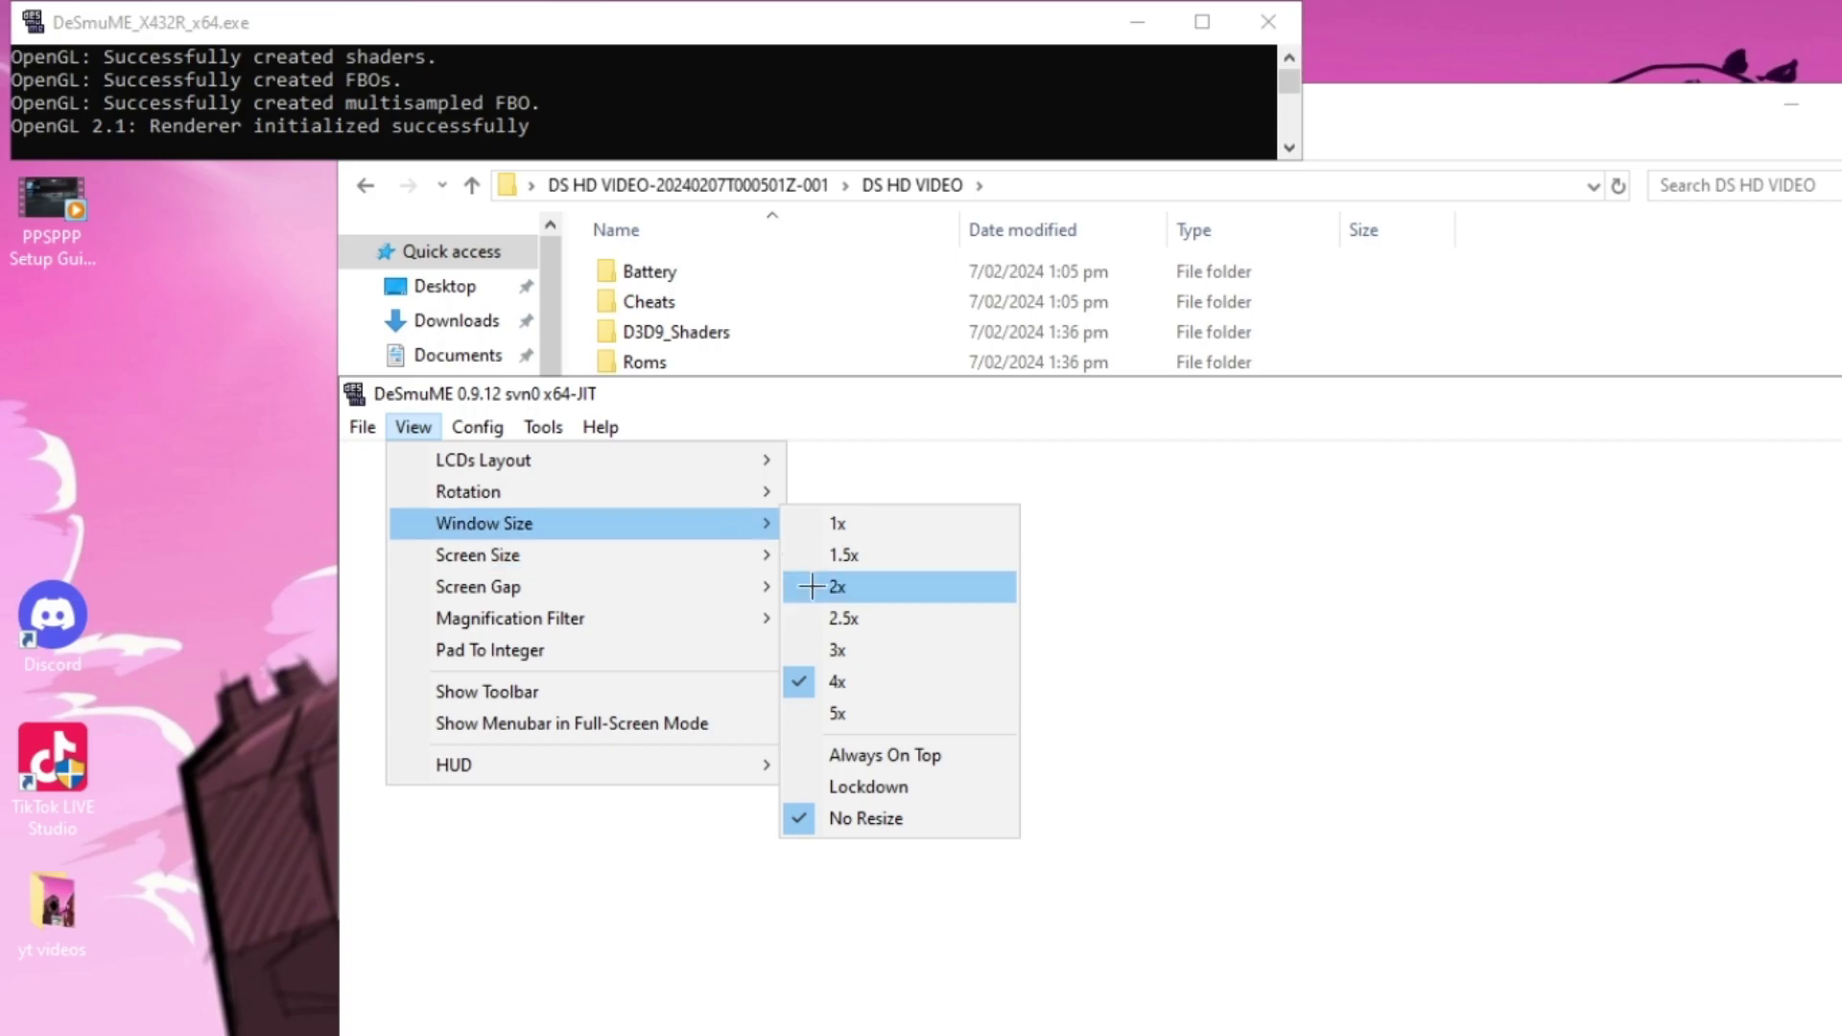
pyautogui.click(848, 619)
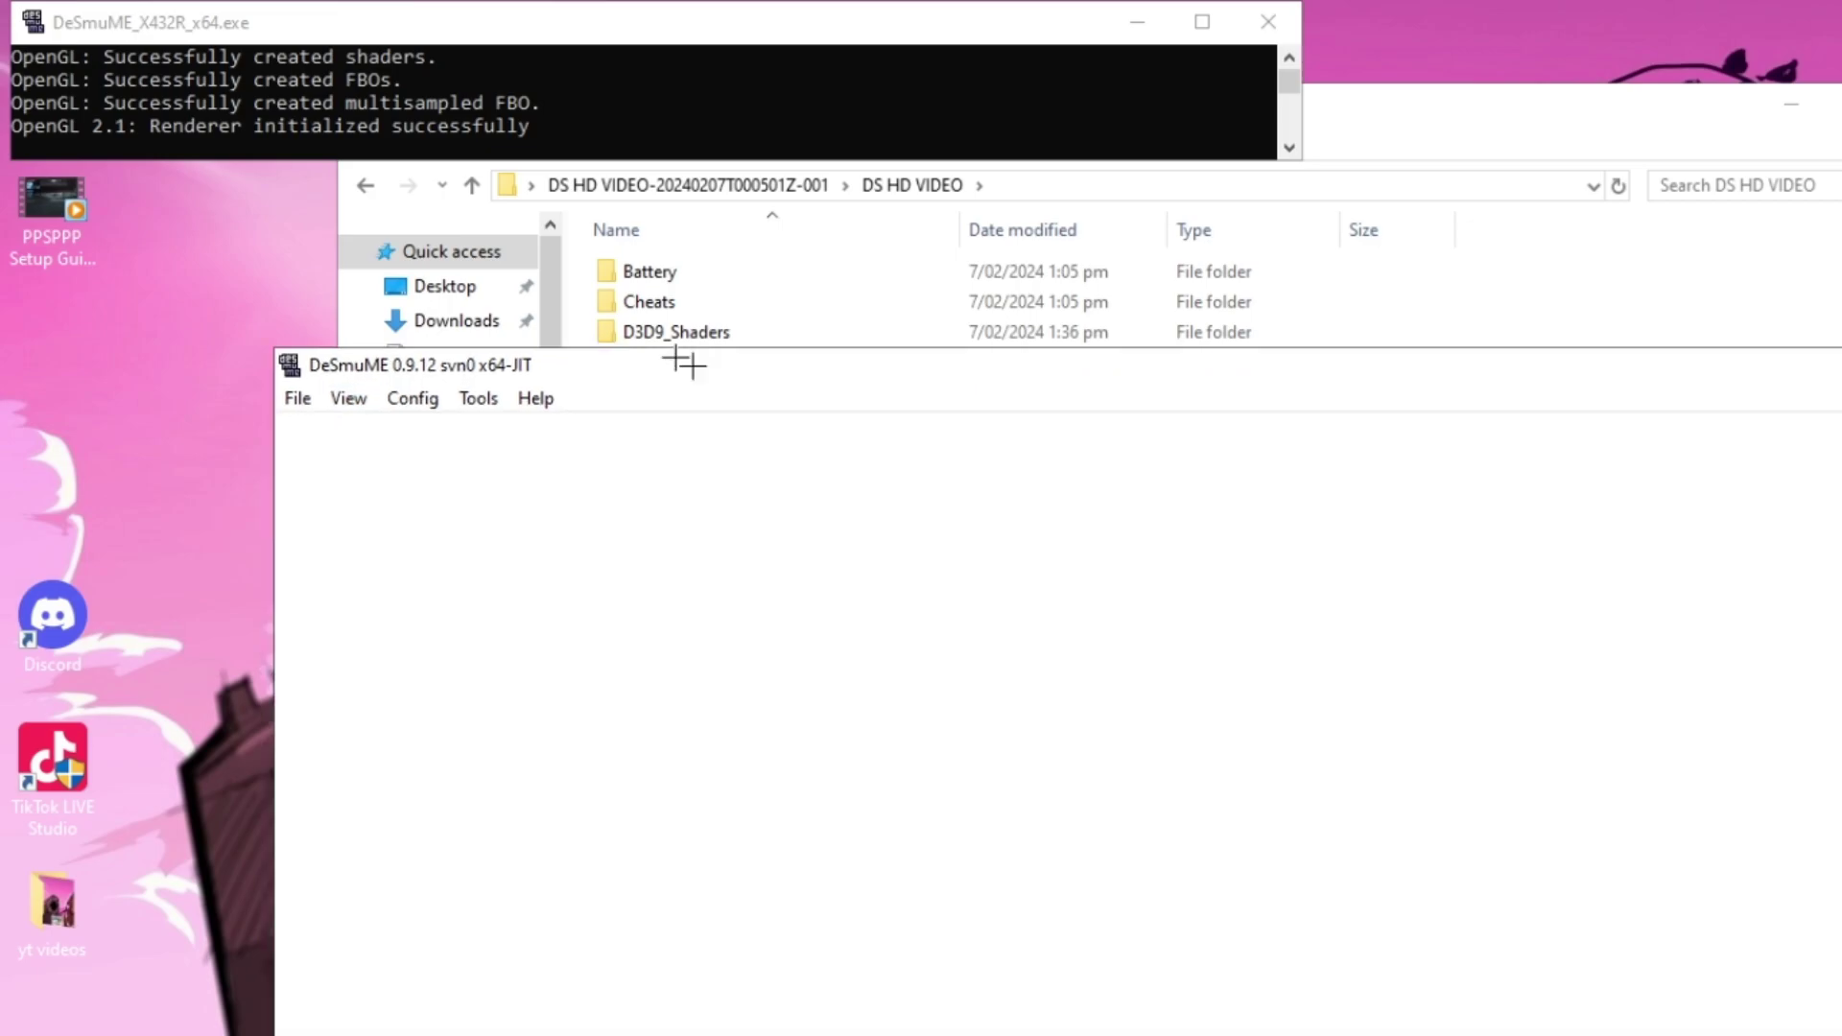
# Enable the dynamic recompiler as the CPU emulation mode in the emulation settings.
pyautogui.click(222, 291)
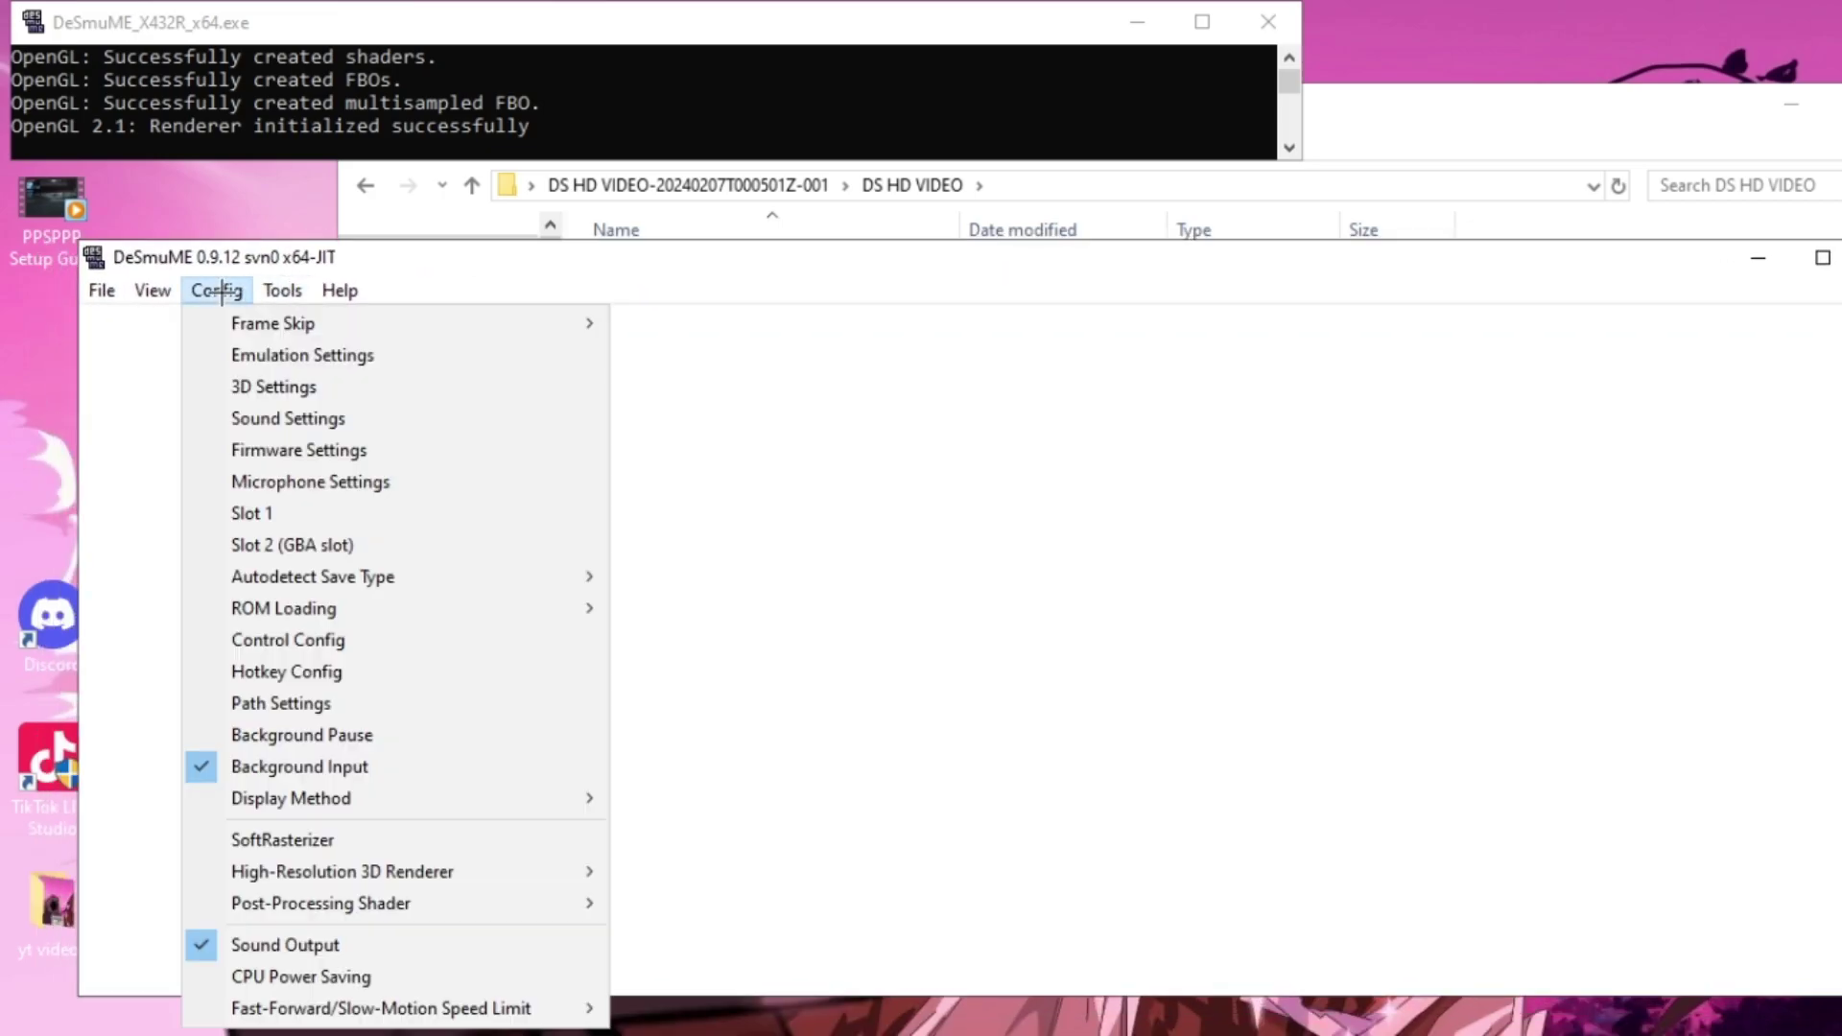
pyautogui.click(260, 353)
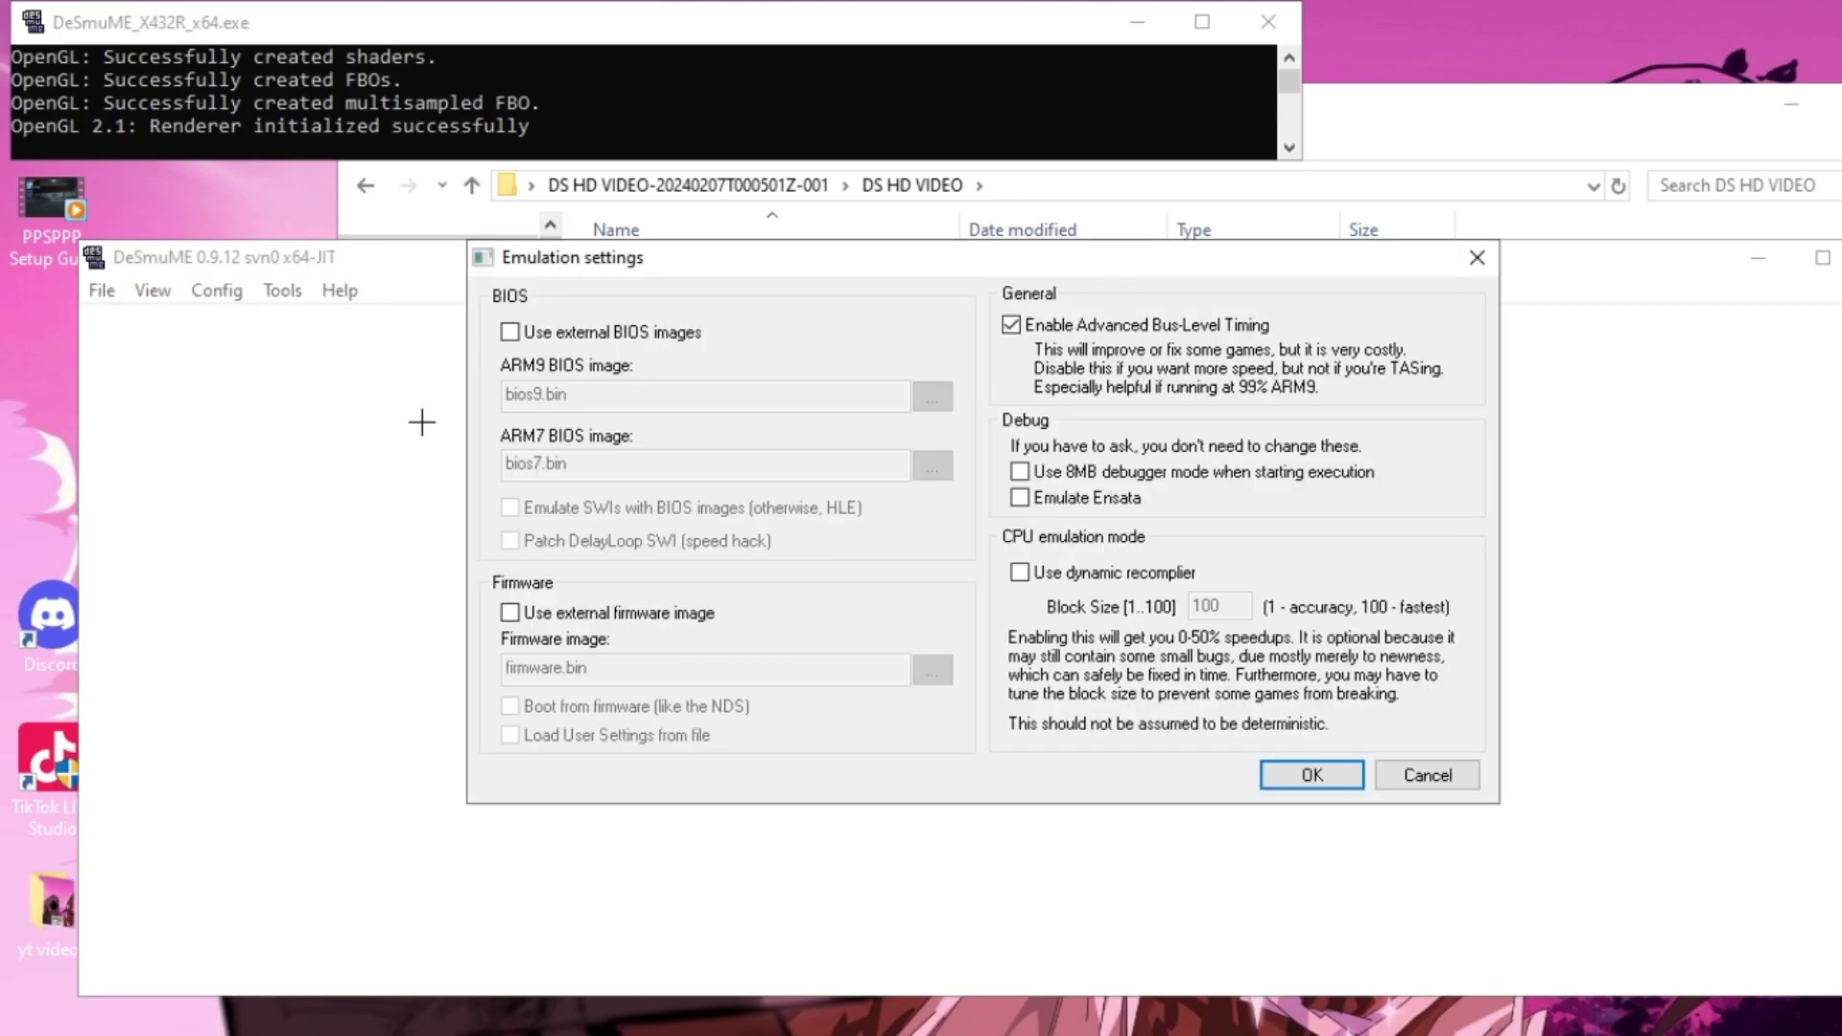
pyautogui.click(1019, 572)
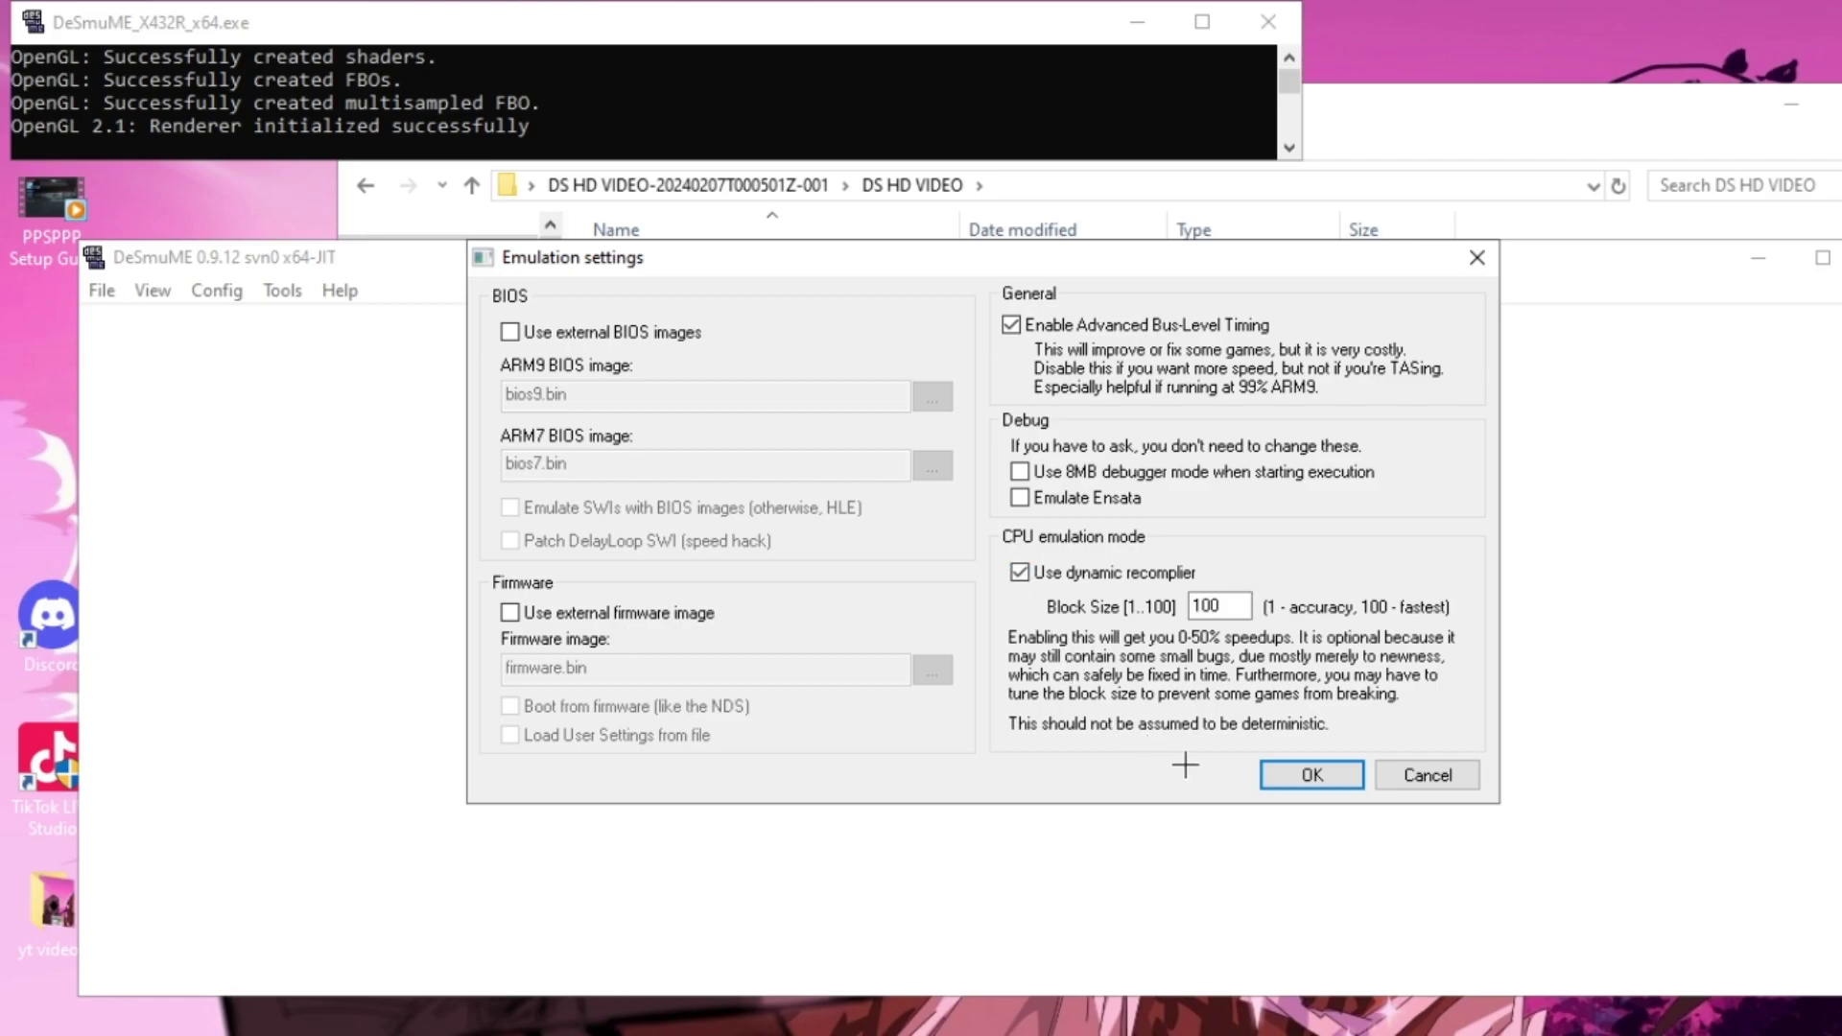
pyautogui.click(1294, 779)
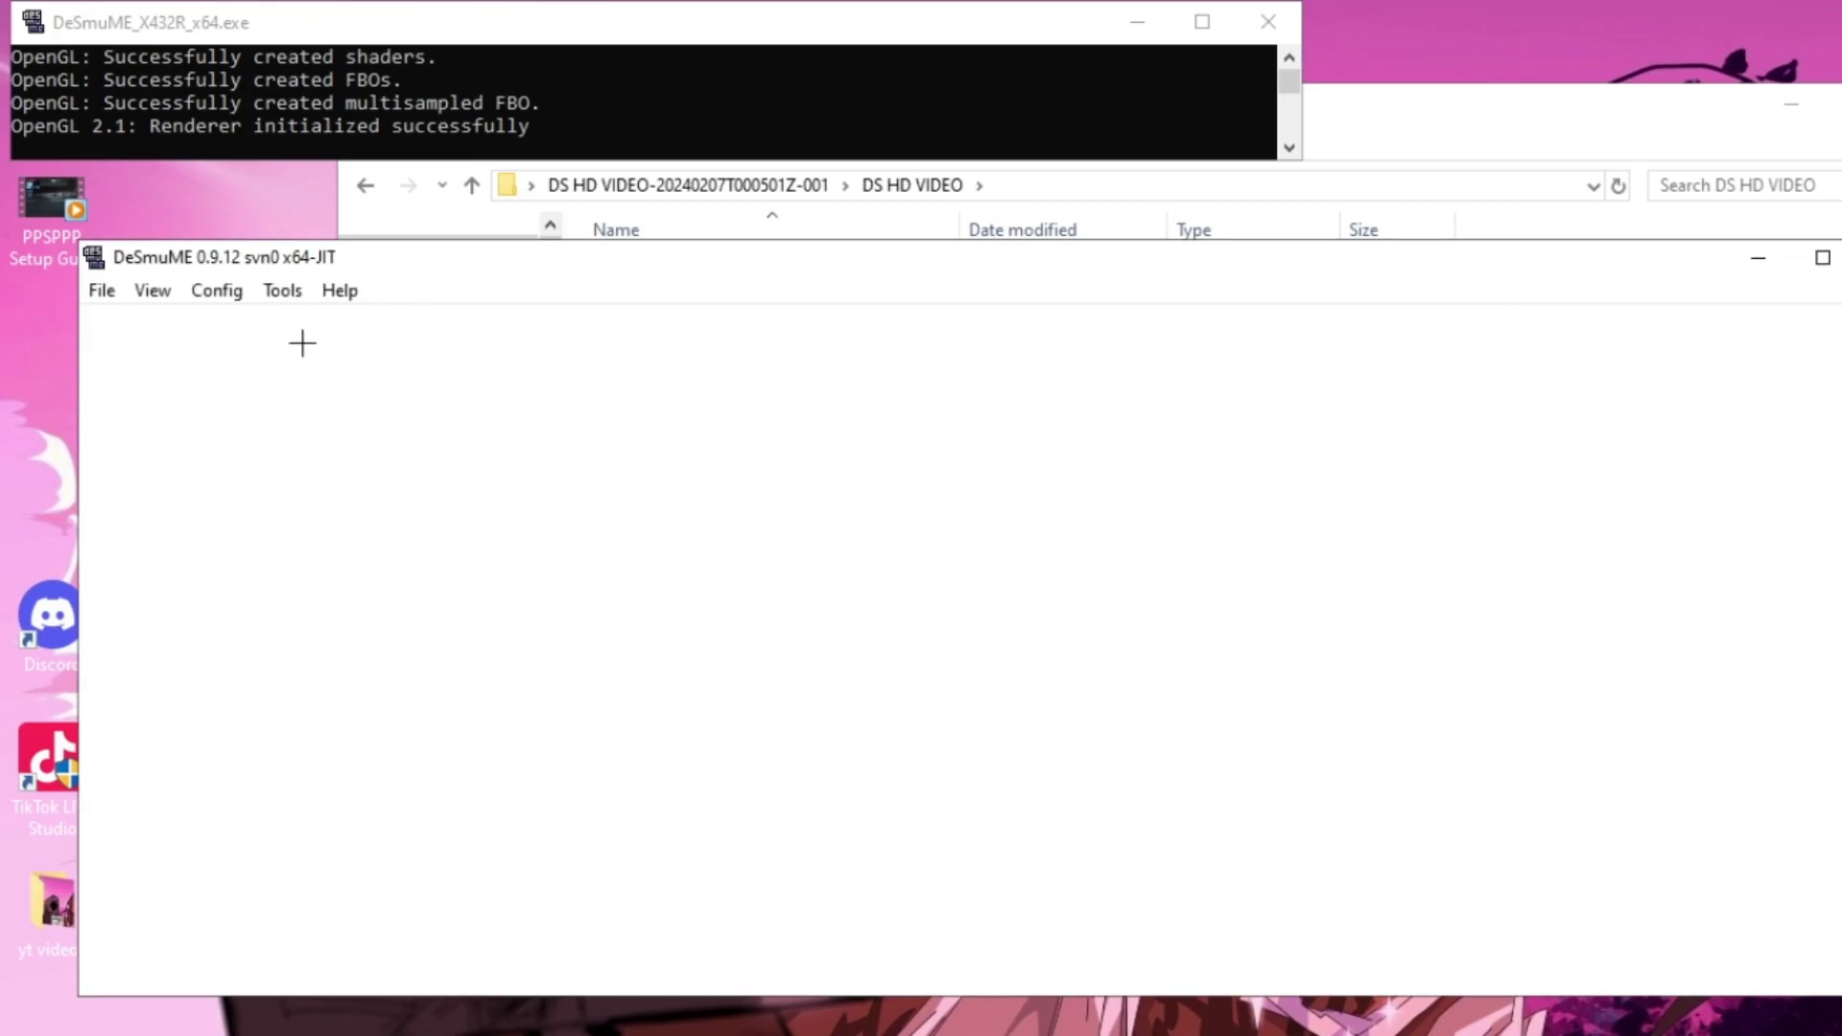
# Set the sound synchronization mode to Synchronous (sometimes needed for streams).
pyautogui.click(215, 289)
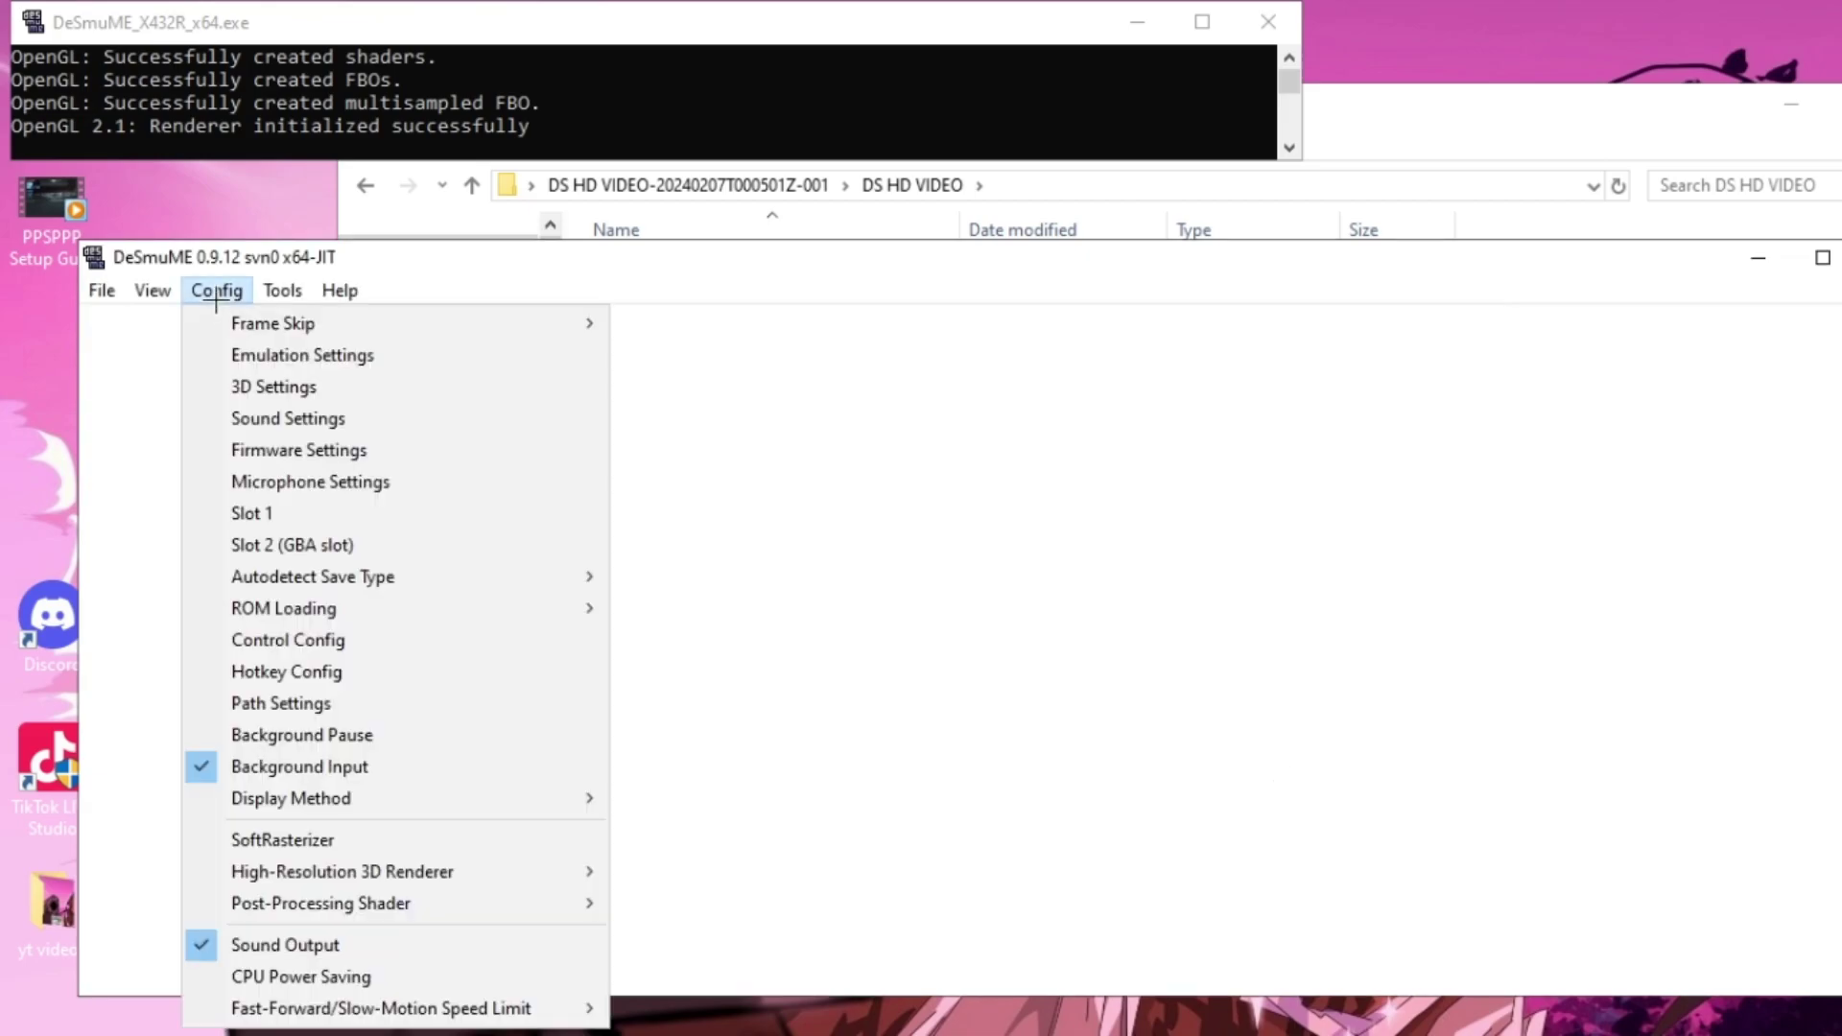
pyautogui.click(267, 420)
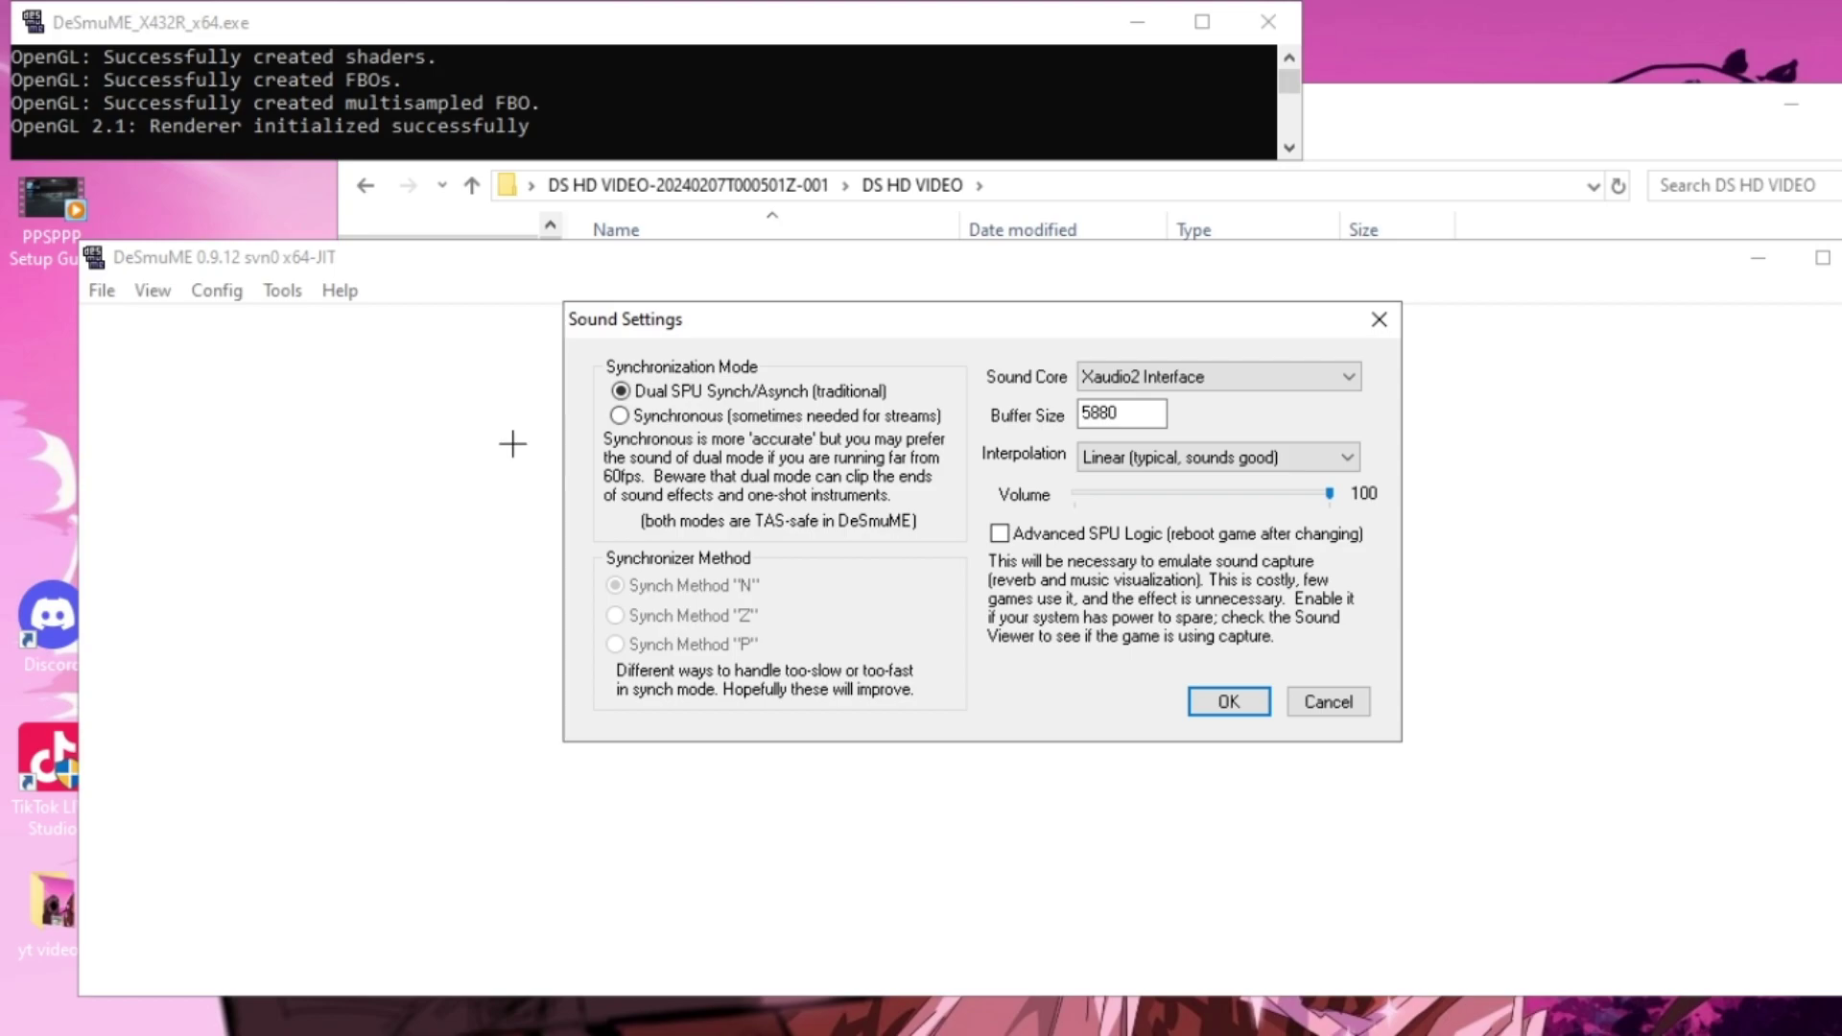
pyautogui.click(620, 414)
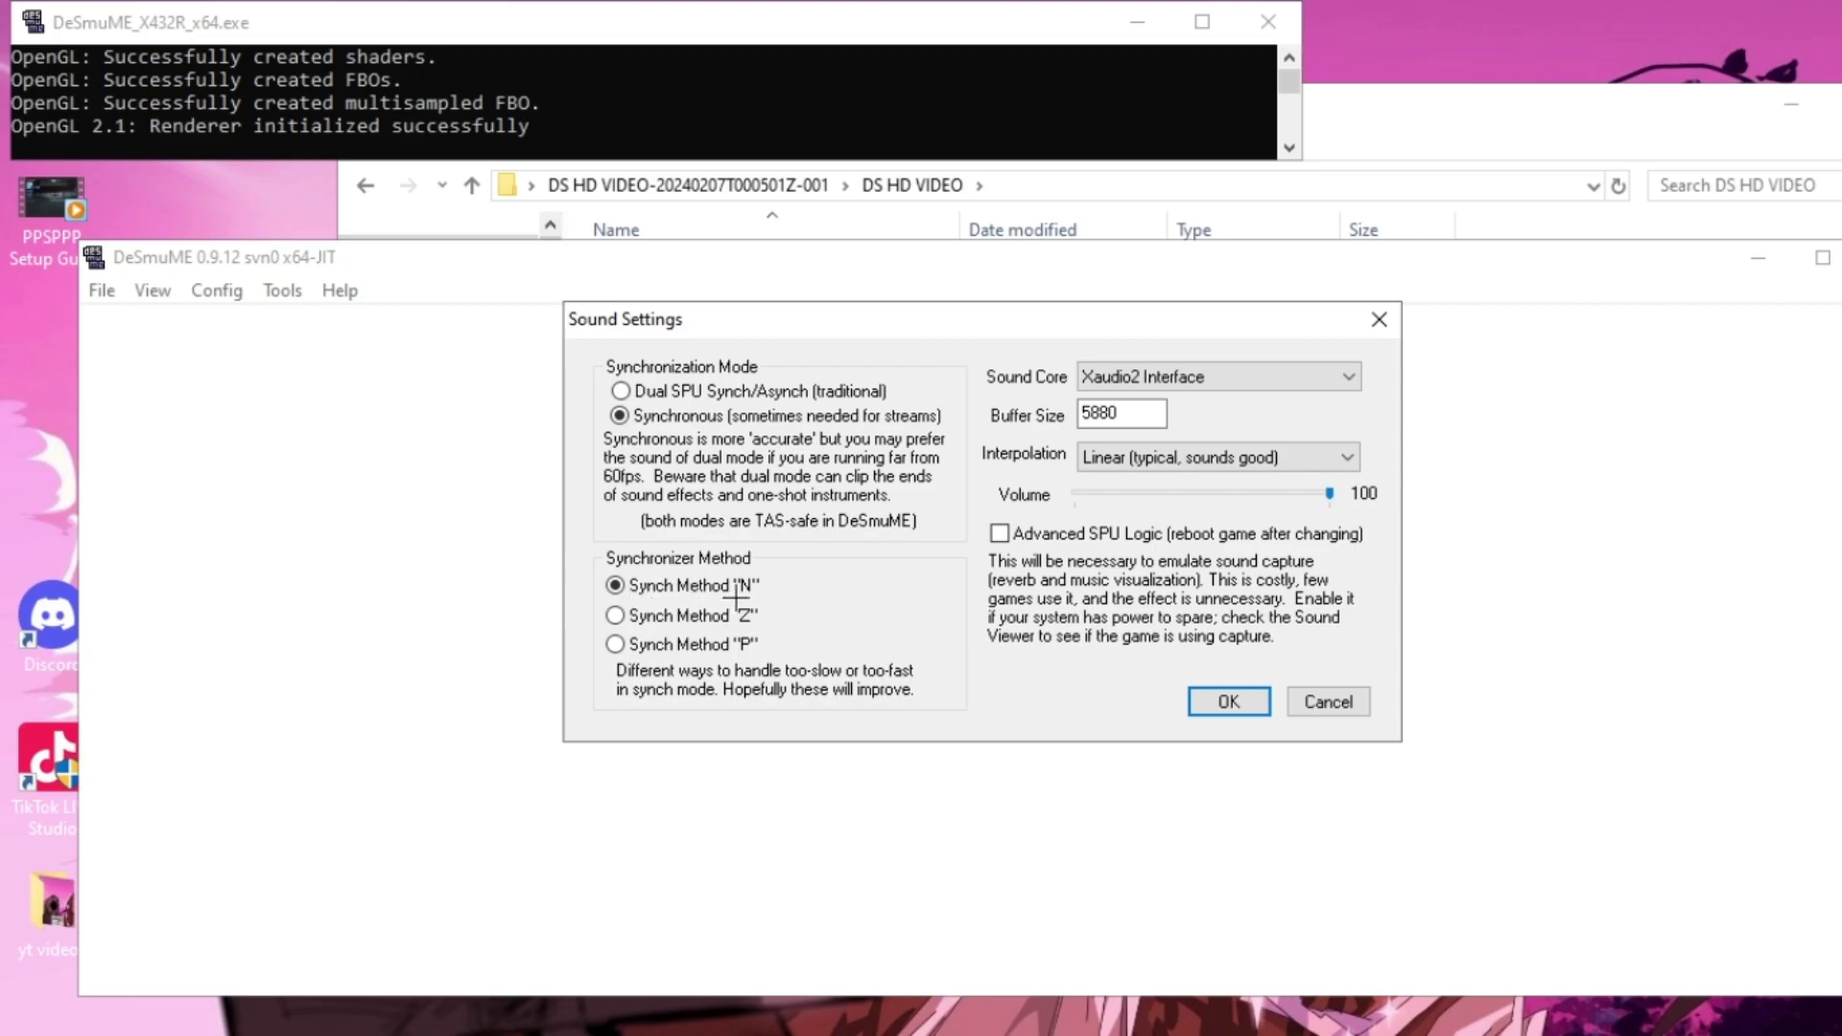
pyautogui.click(1229, 702)
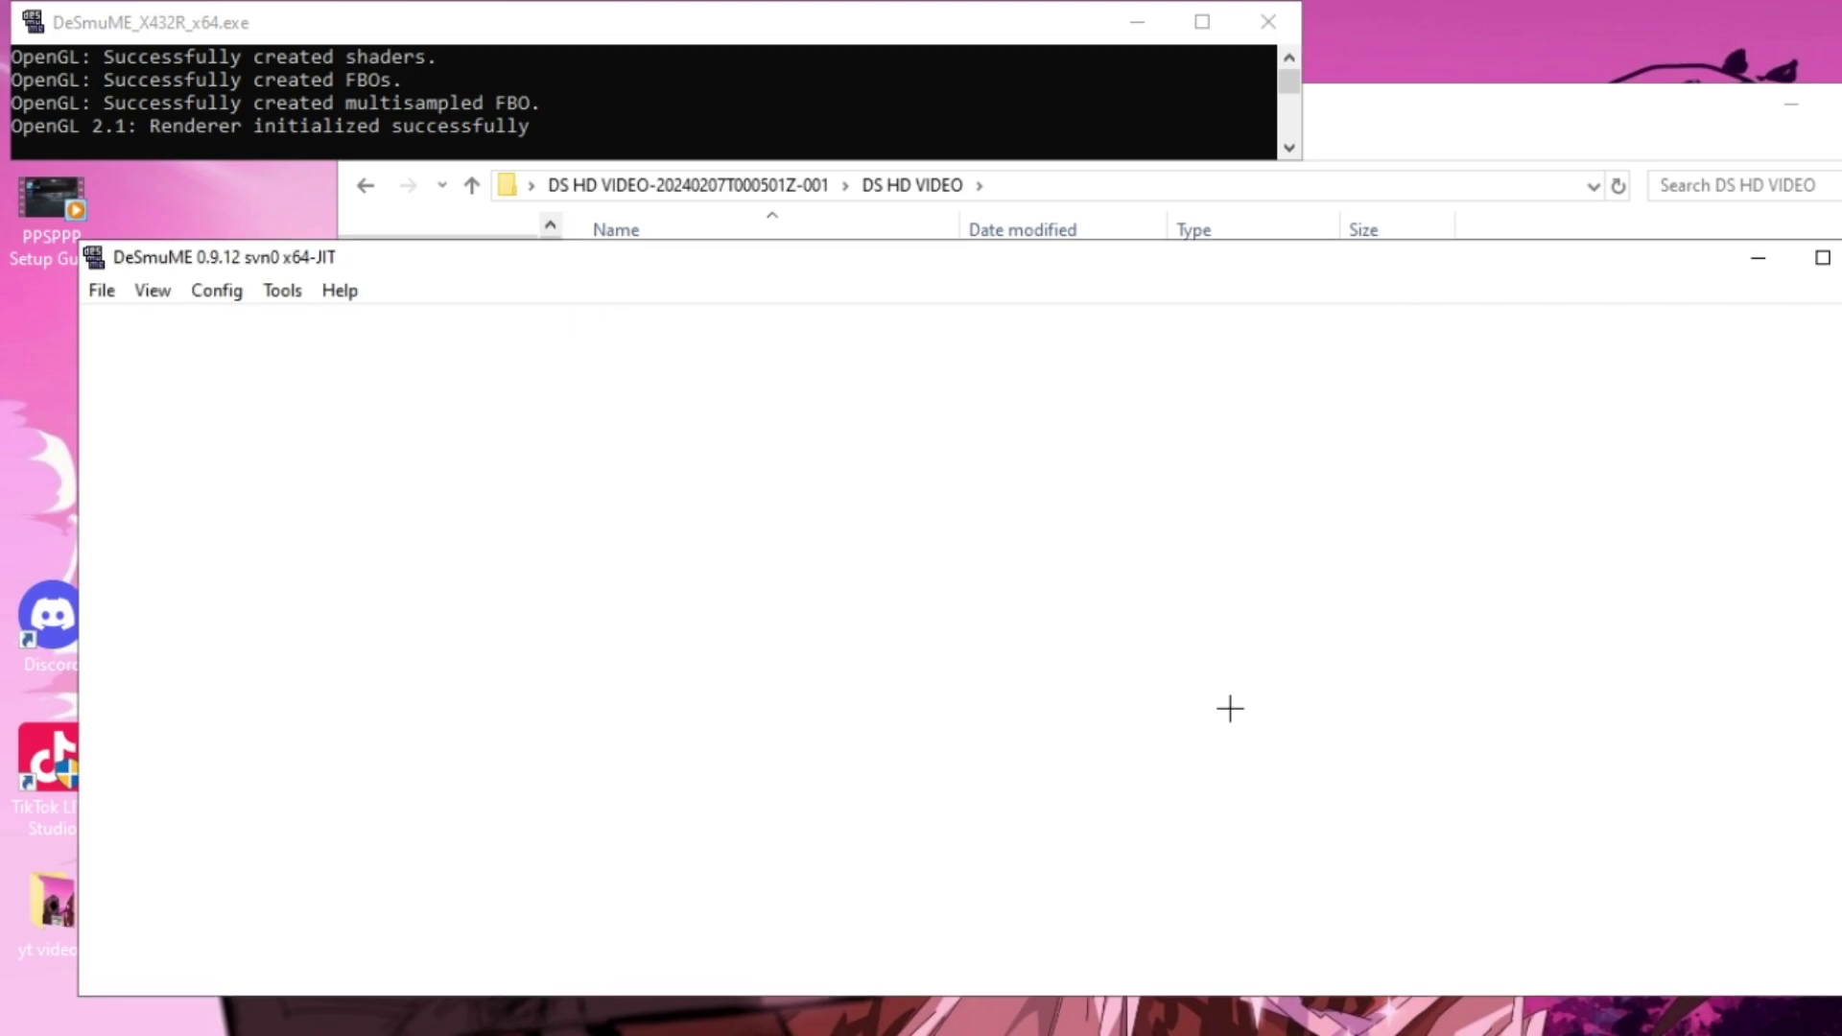
# Check the available 3D renderer resolutions, keep OpenGL X3 (768x576) and enable anti-aliasing in the 3D settings.
pyautogui.click(204, 298)
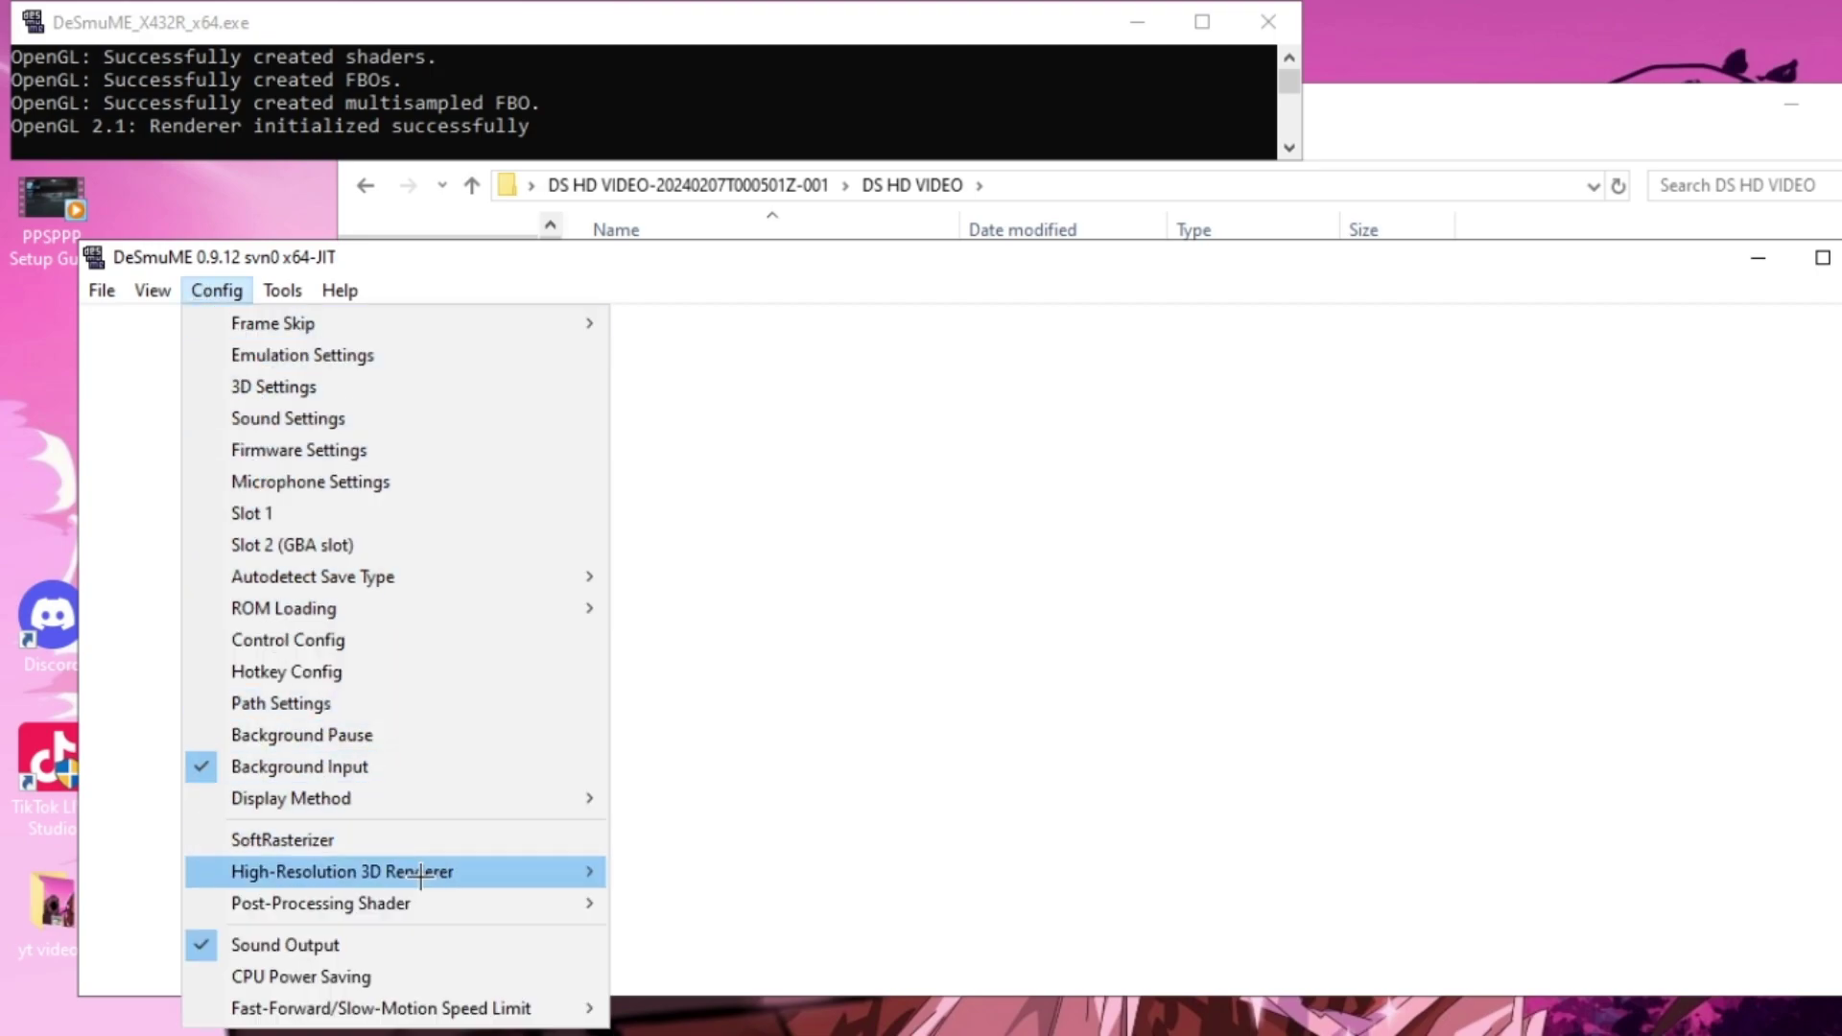
pyautogui.moveTo(451, 875)
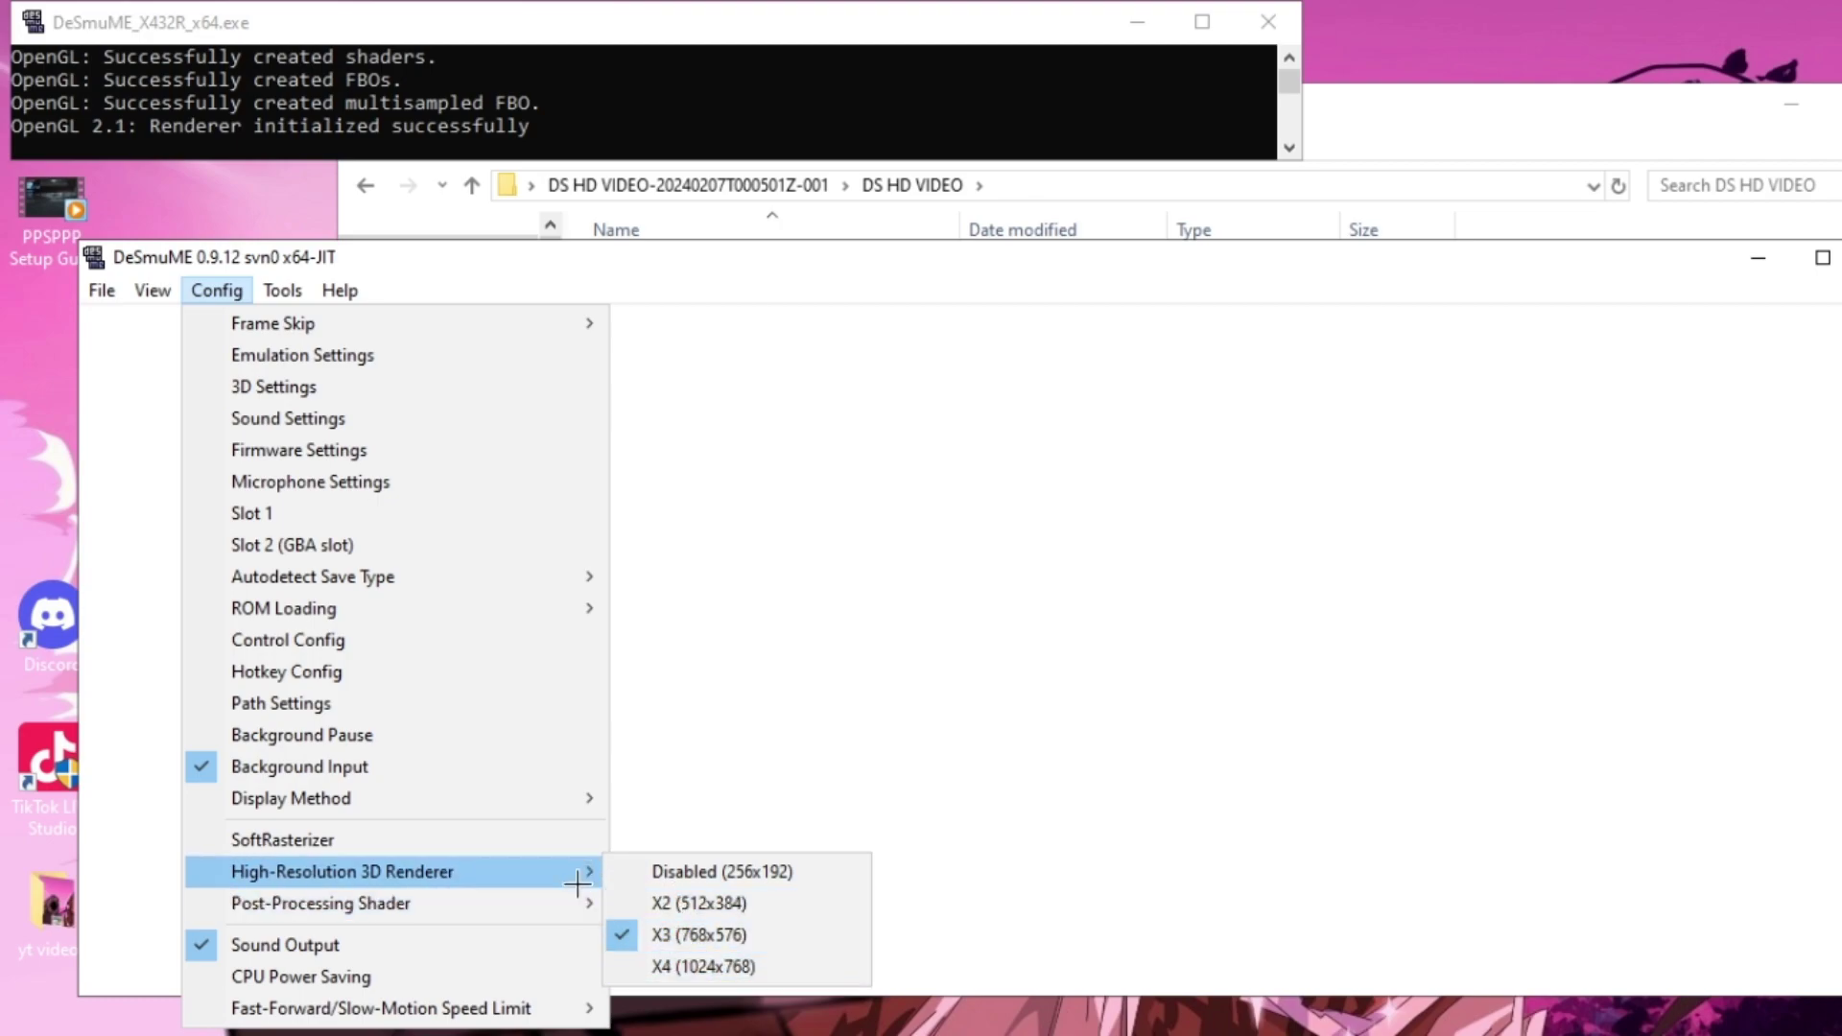
pyautogui.moveTo(585, 878)
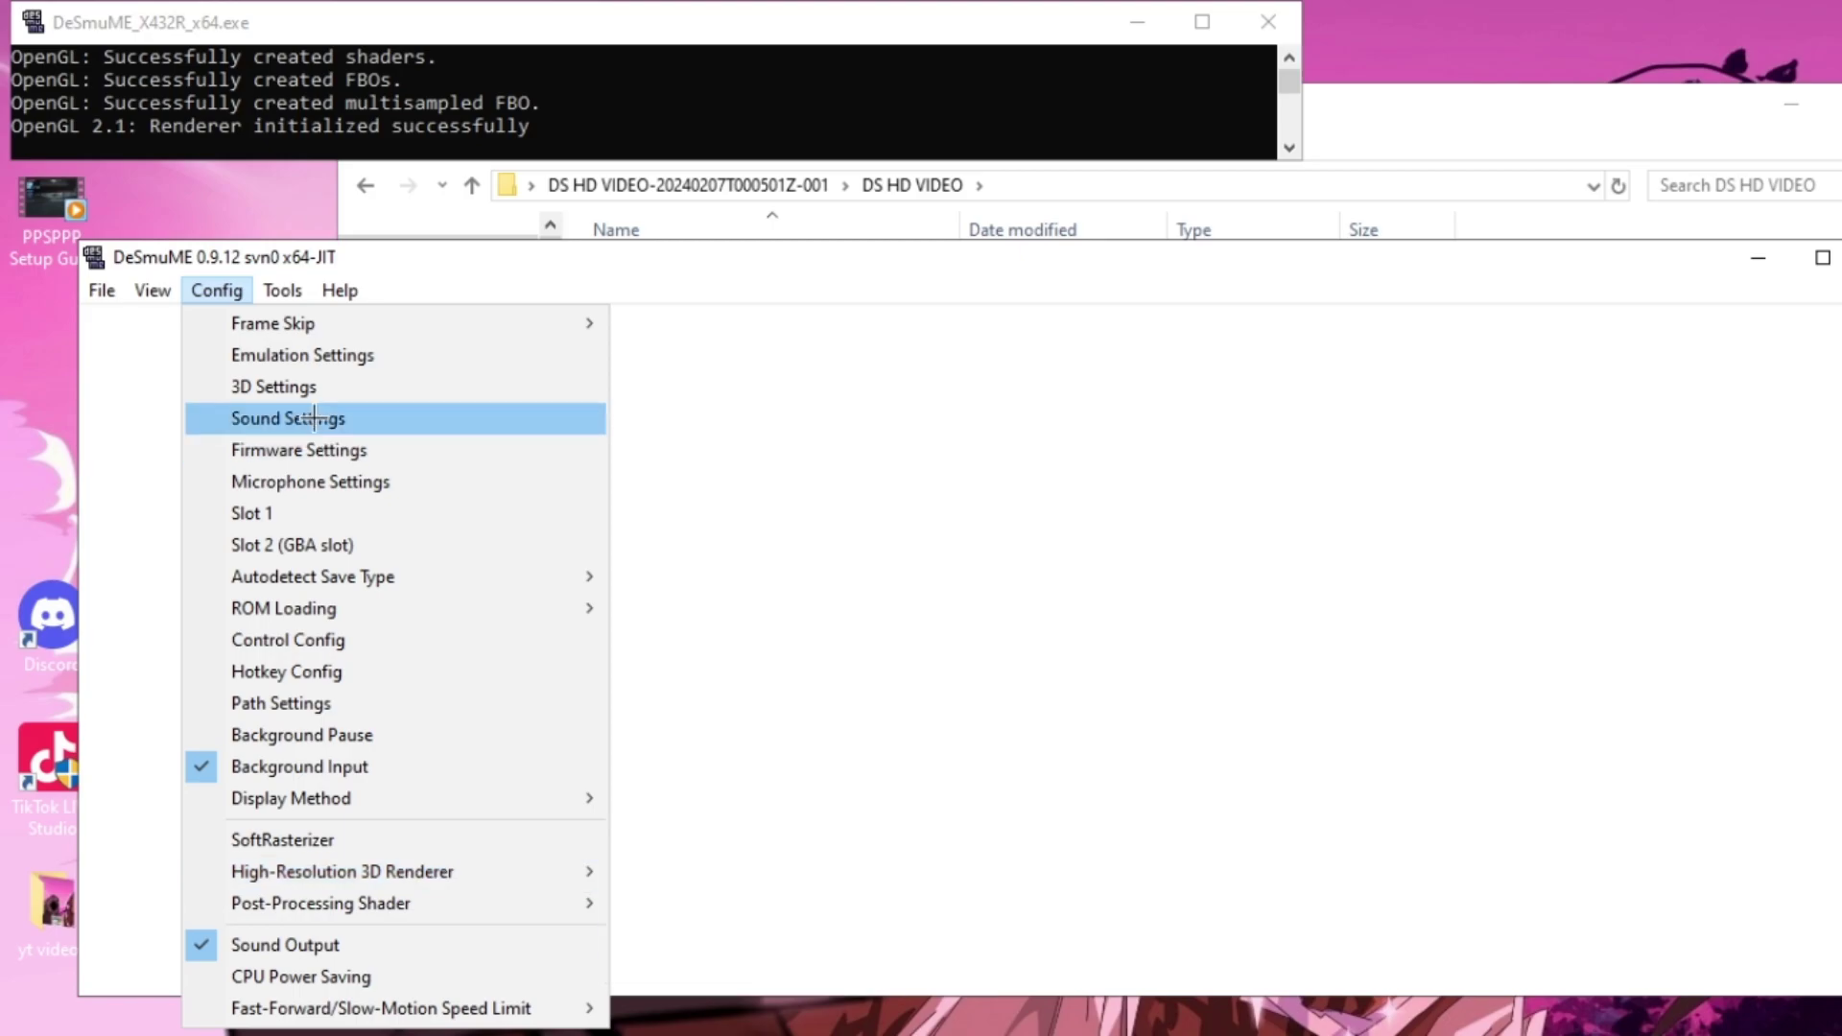
pyautogui.click(319, 386)
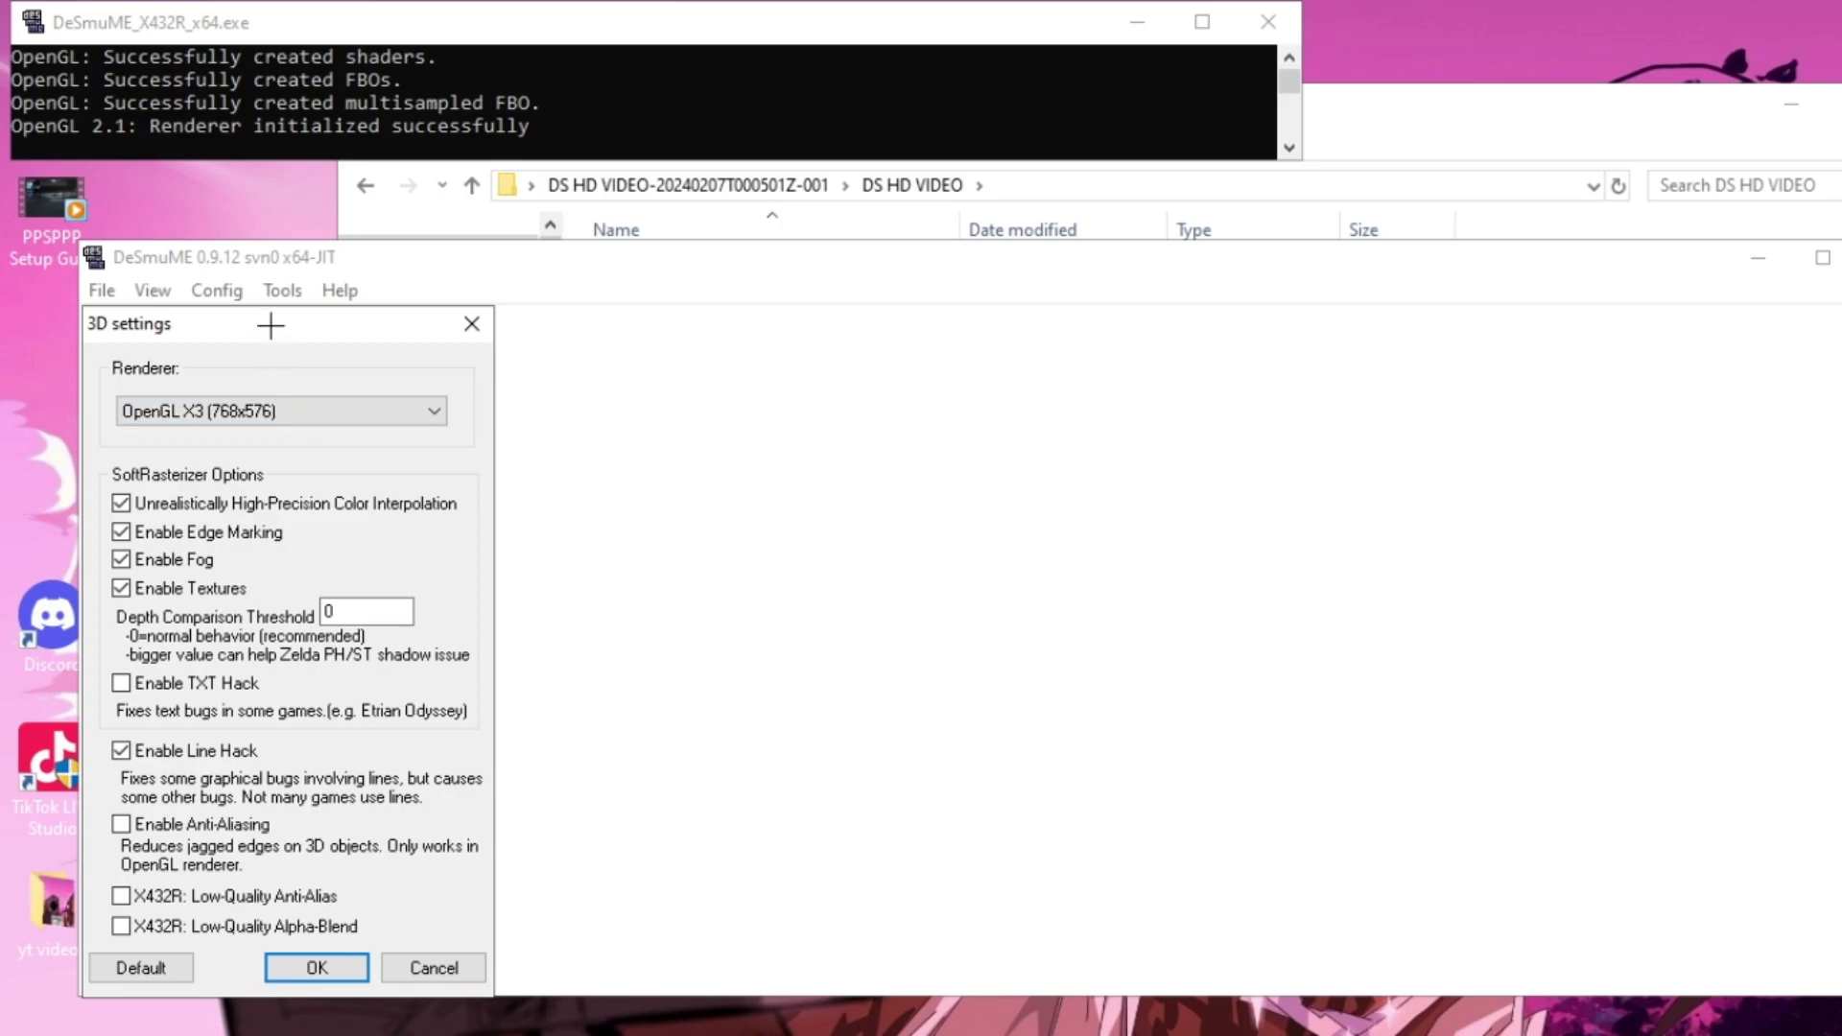
pyautogui.moveTo(270, 326); pyautogui.dragTo(610, 237)
pyautogui.click(552, 326)
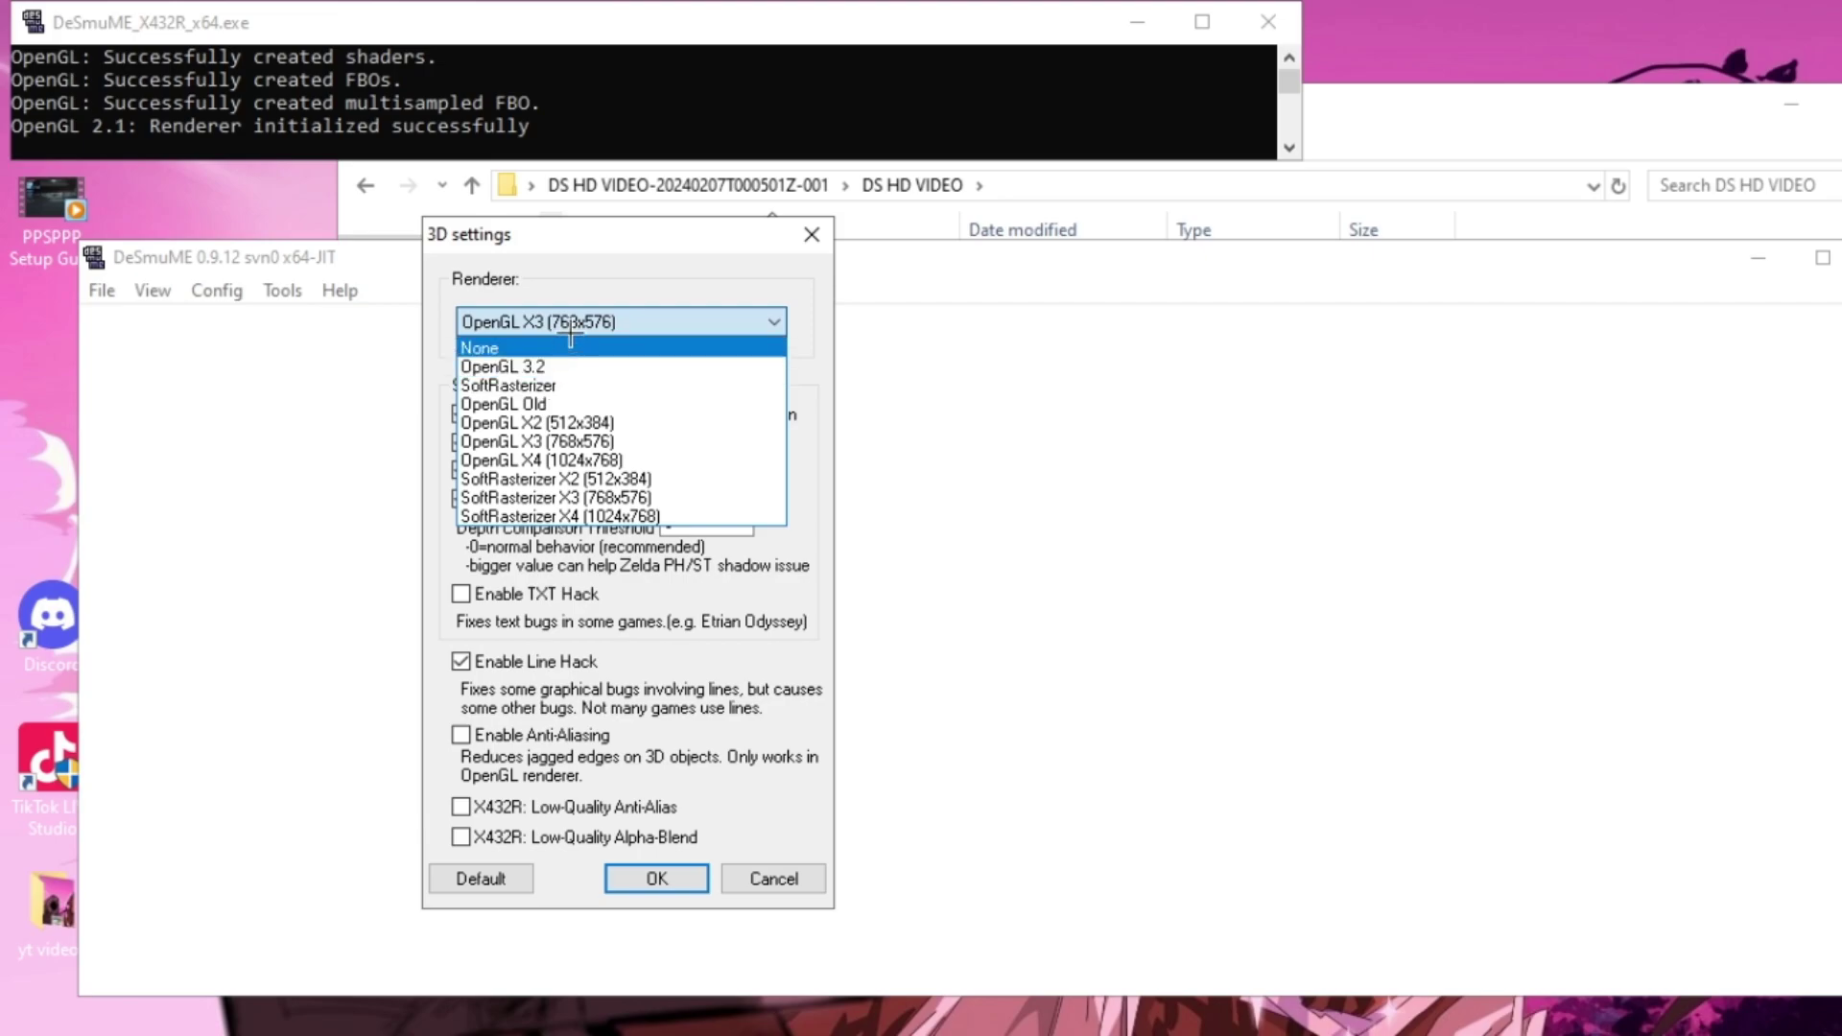
pyautogui.click(571, 319)
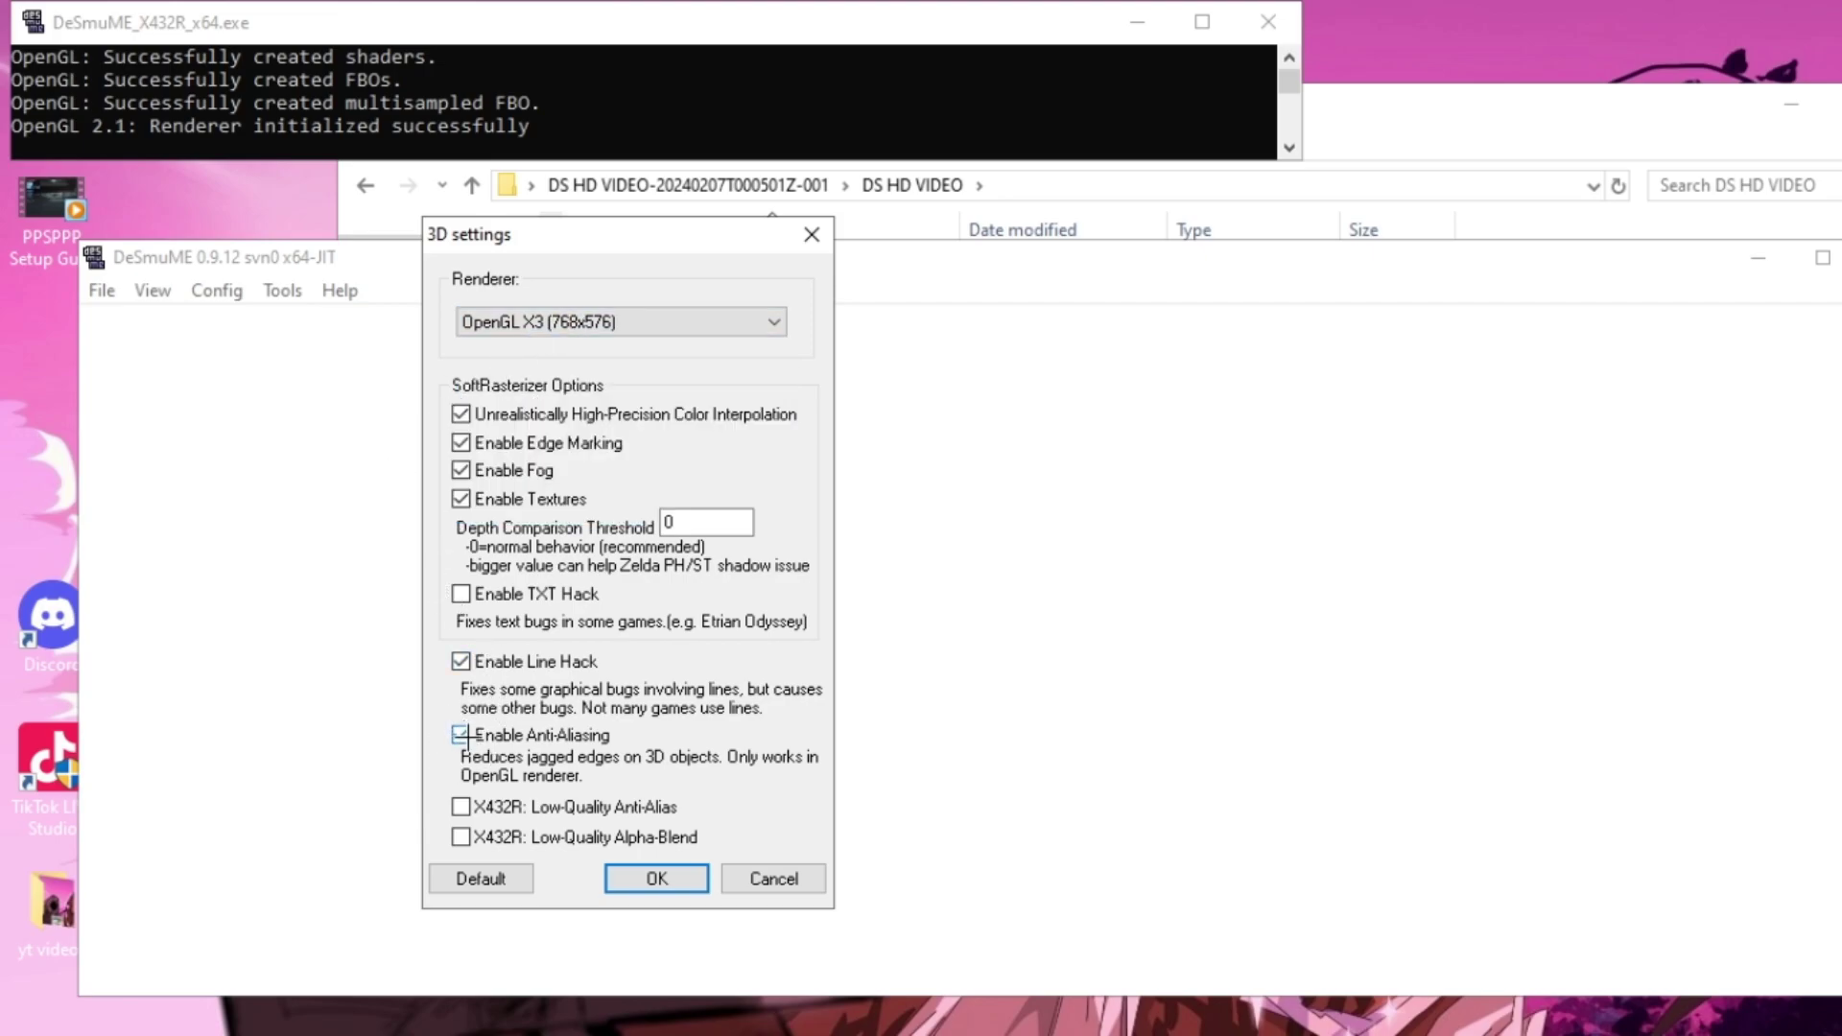
pyautogui.click(462, 735)
pyautogui.click(656, 878)
# Set the frame skip to 9.
pyautogui.click(216, 290)
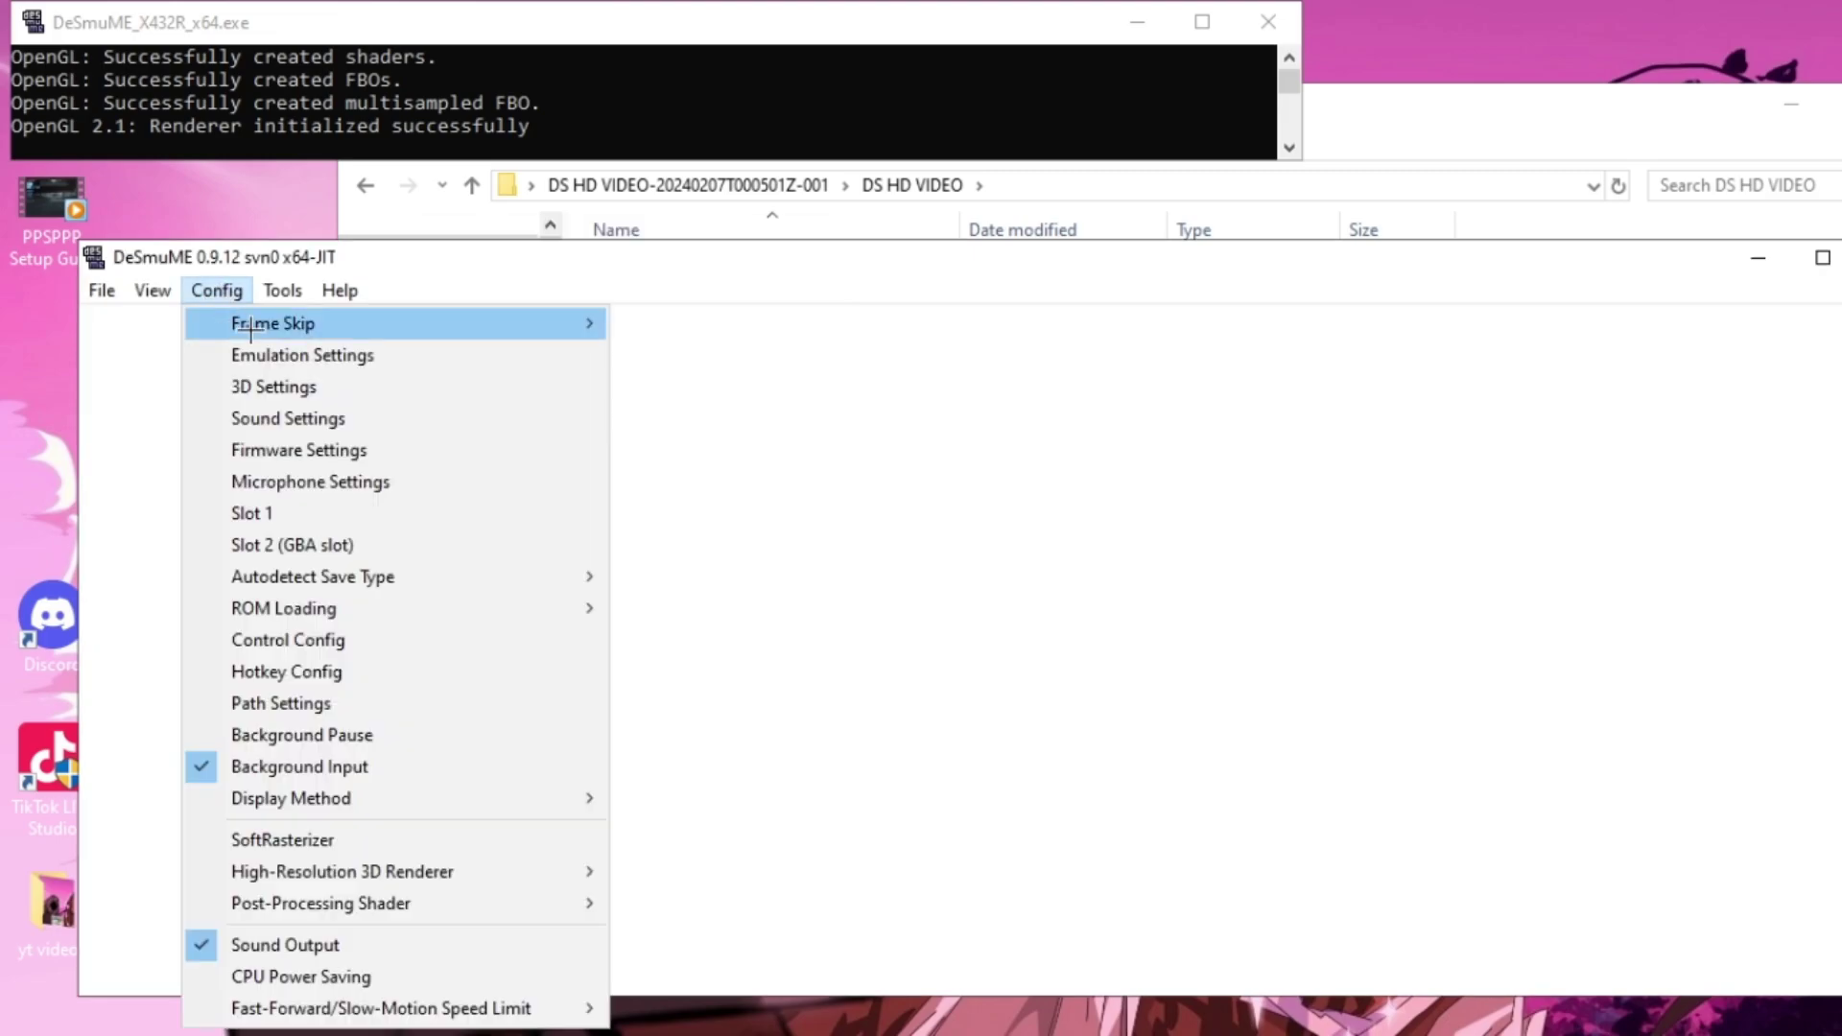
pyautogui.moveTo(250, 329)
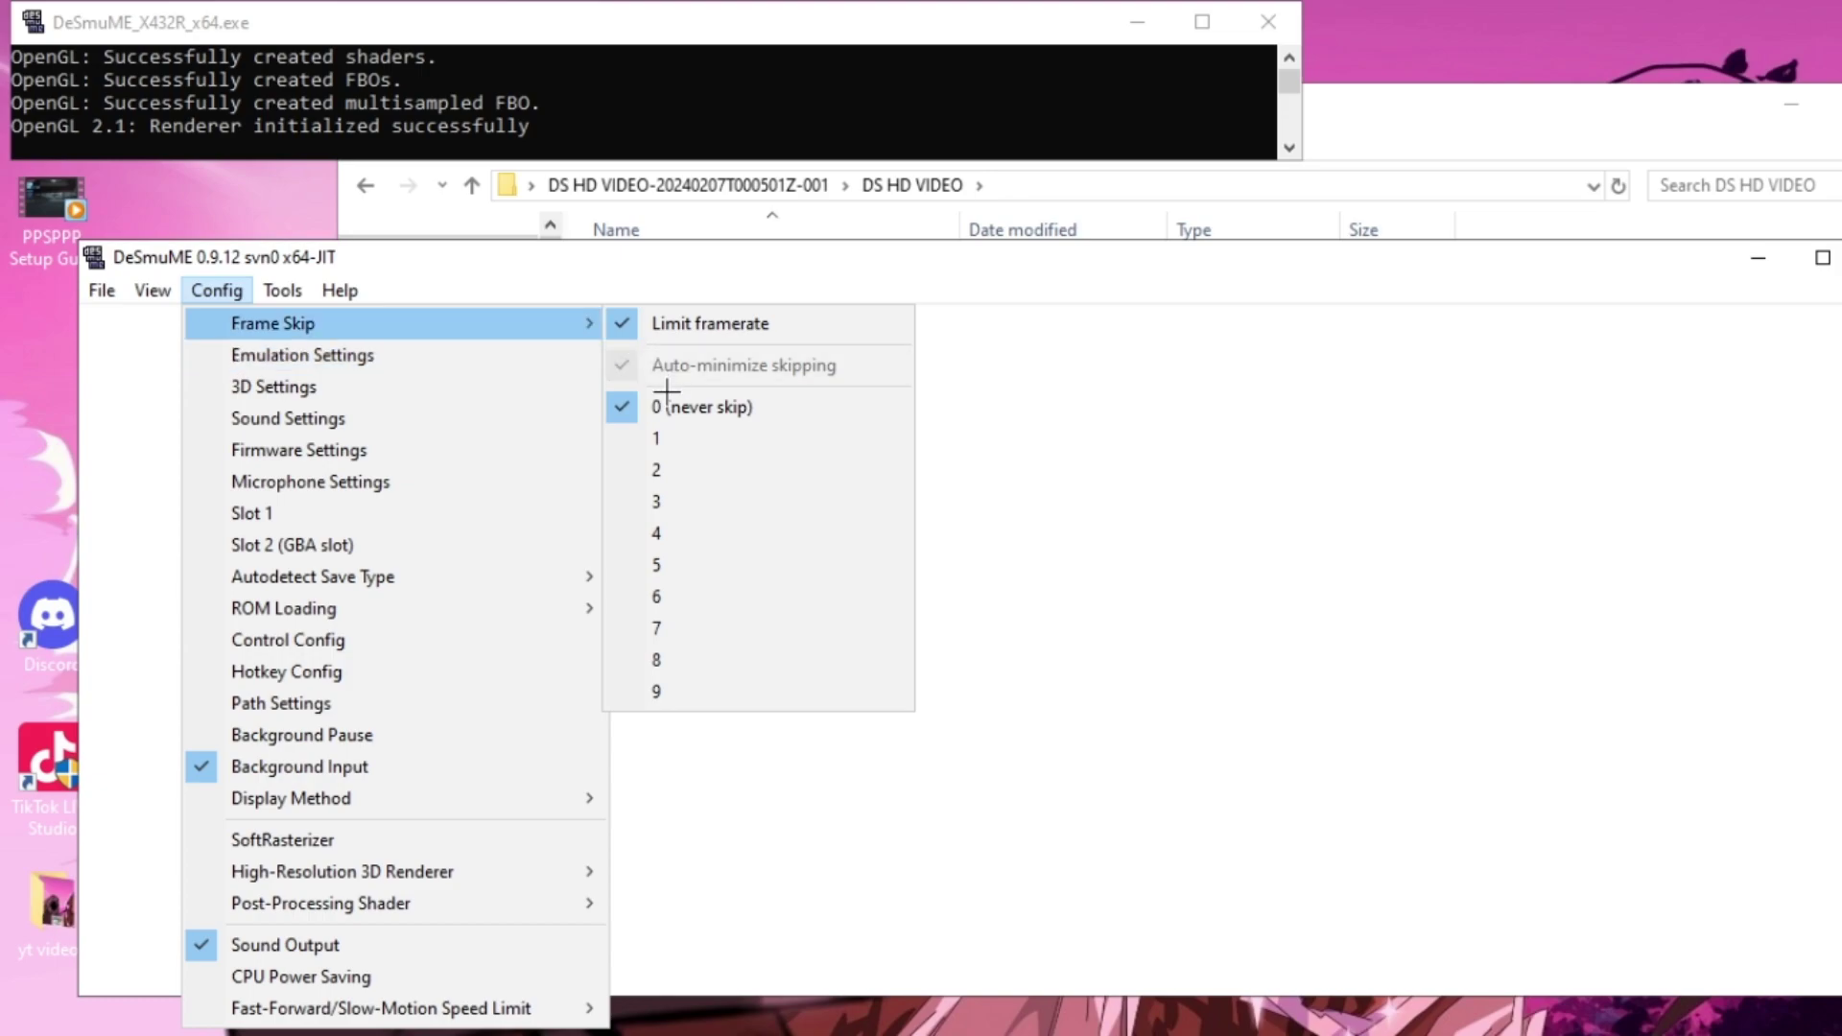
pyautogui.click(673, 687)
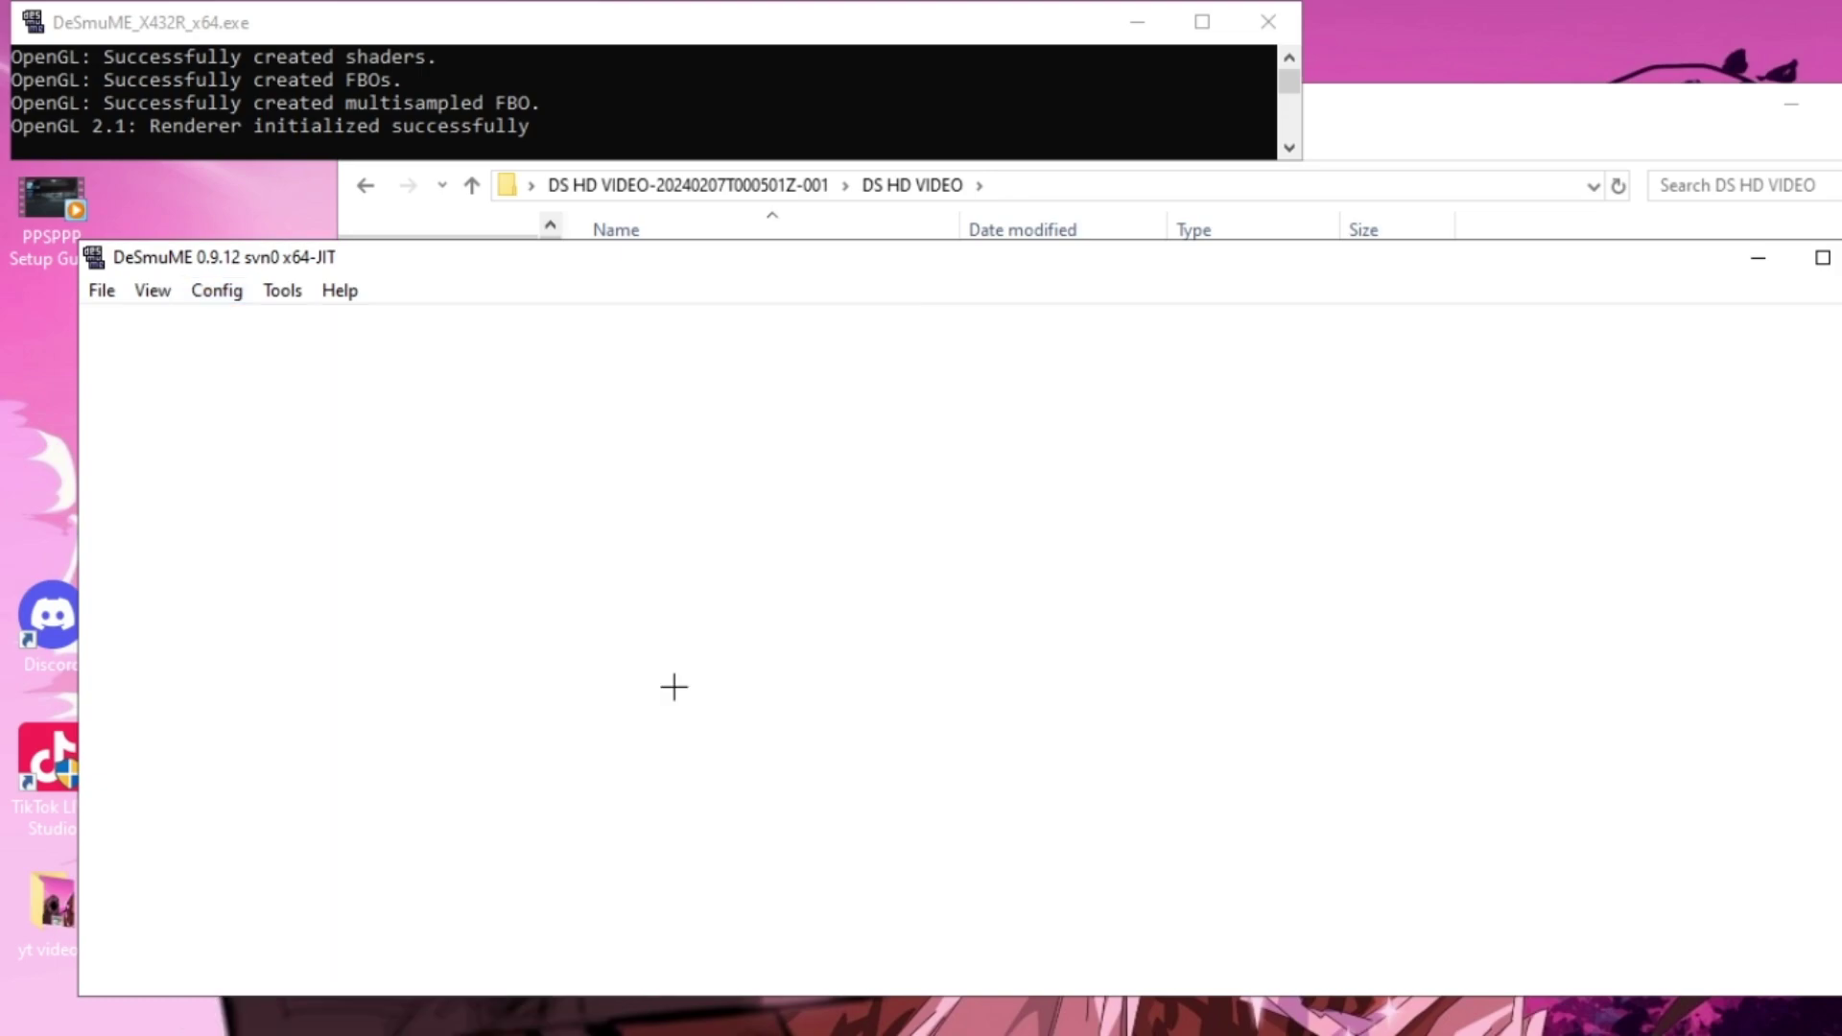
# Map the main Fast Forward hotkey to (J0)Button 10 in the hotkey configuration.
pyautogui.click(198, 292)
pyautogui.moveTo(427, 331)
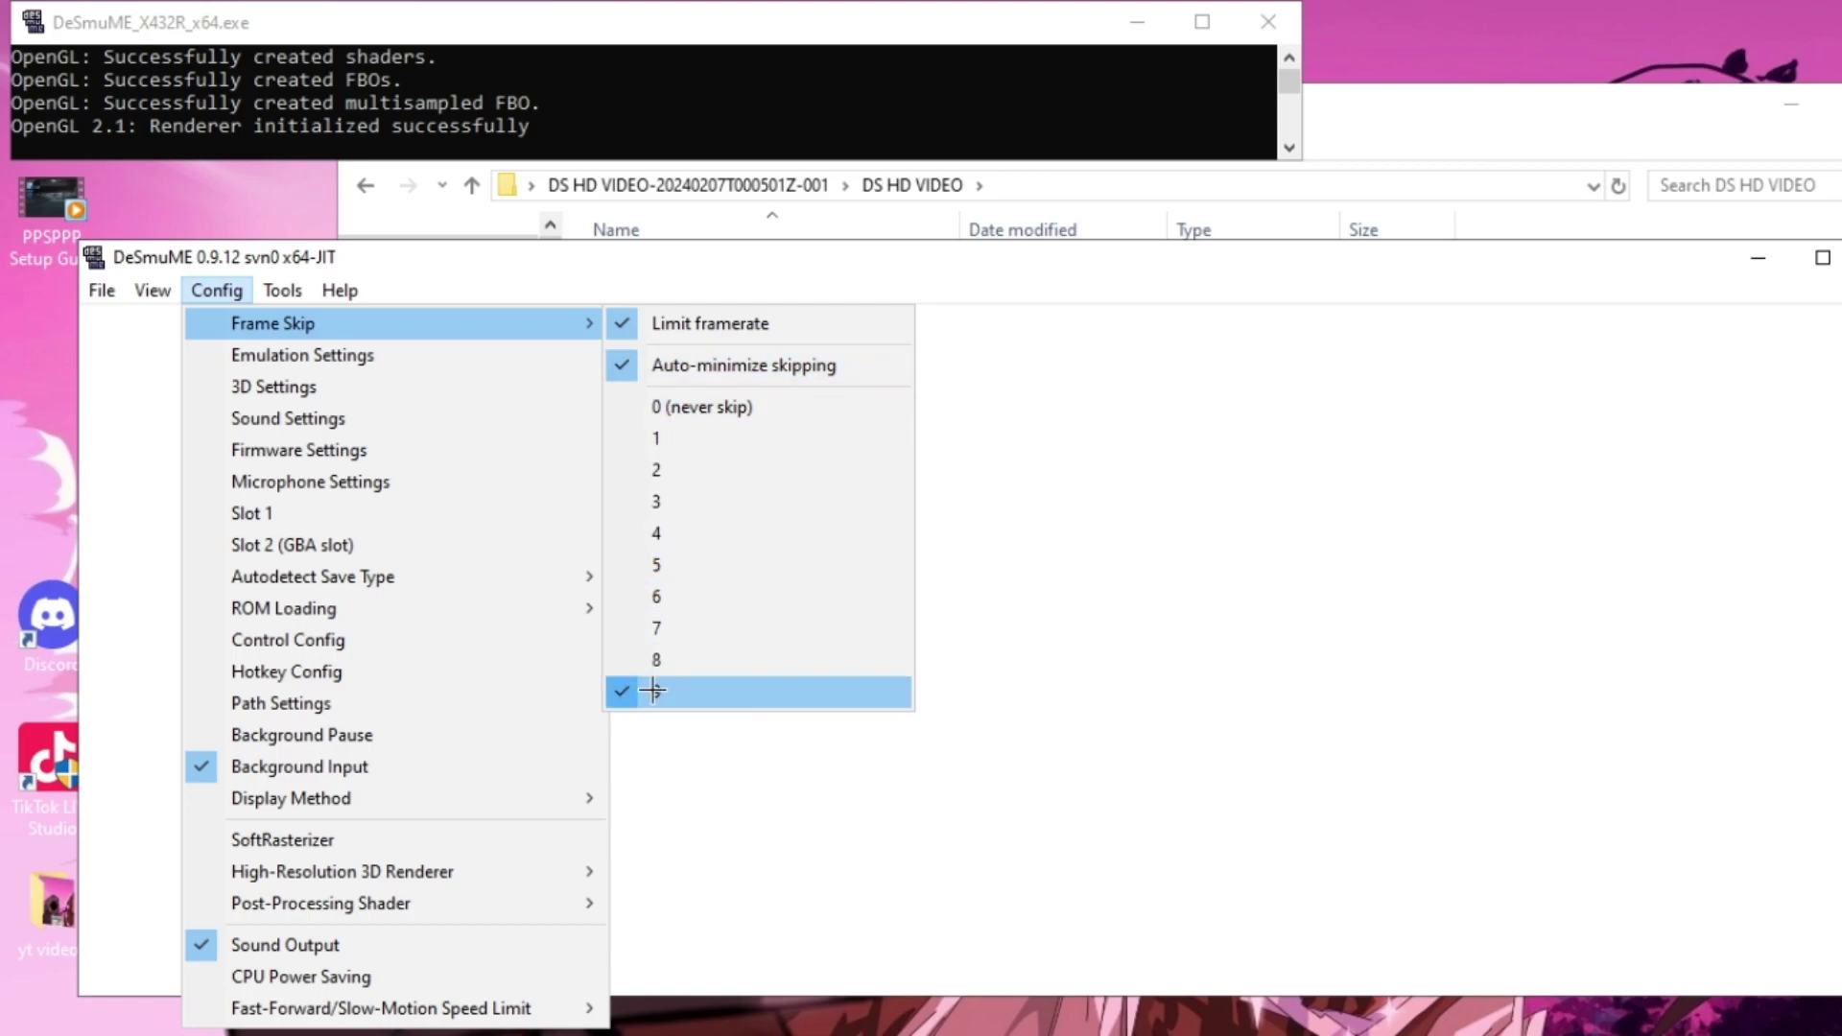
pyautogui.click(432, 674)
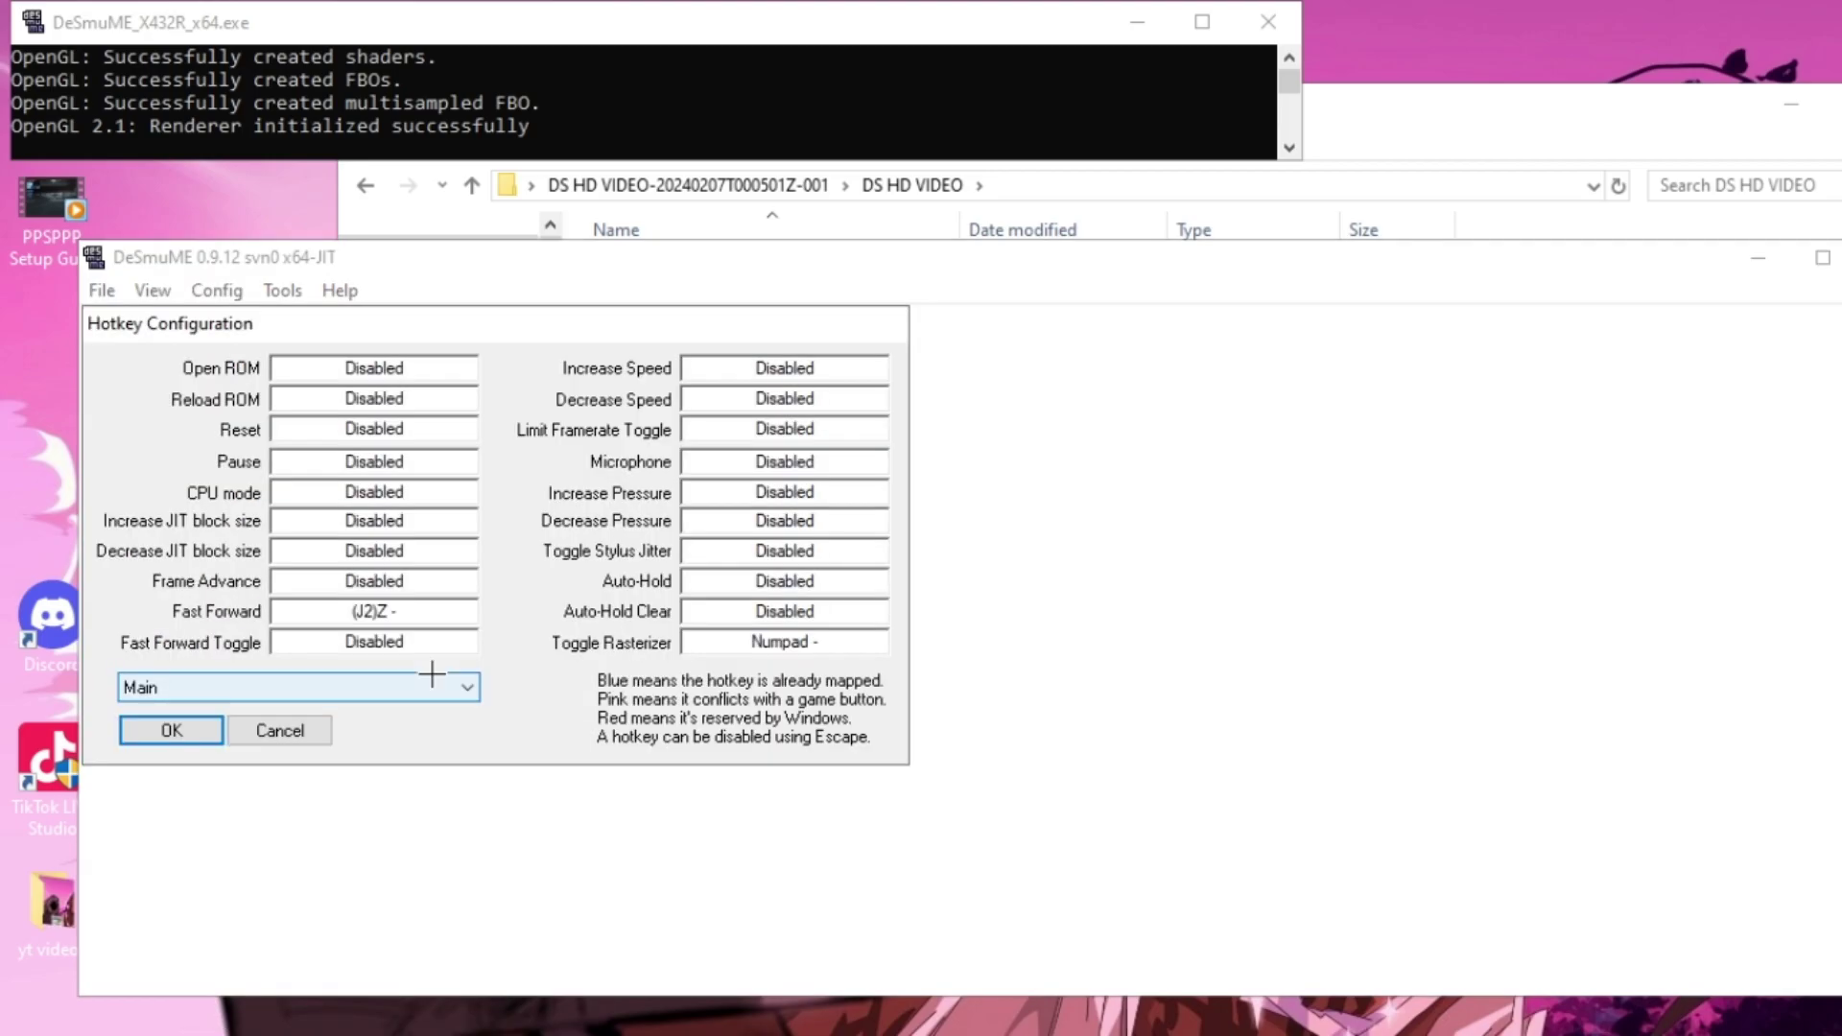
pyautogui.click(393, 614)
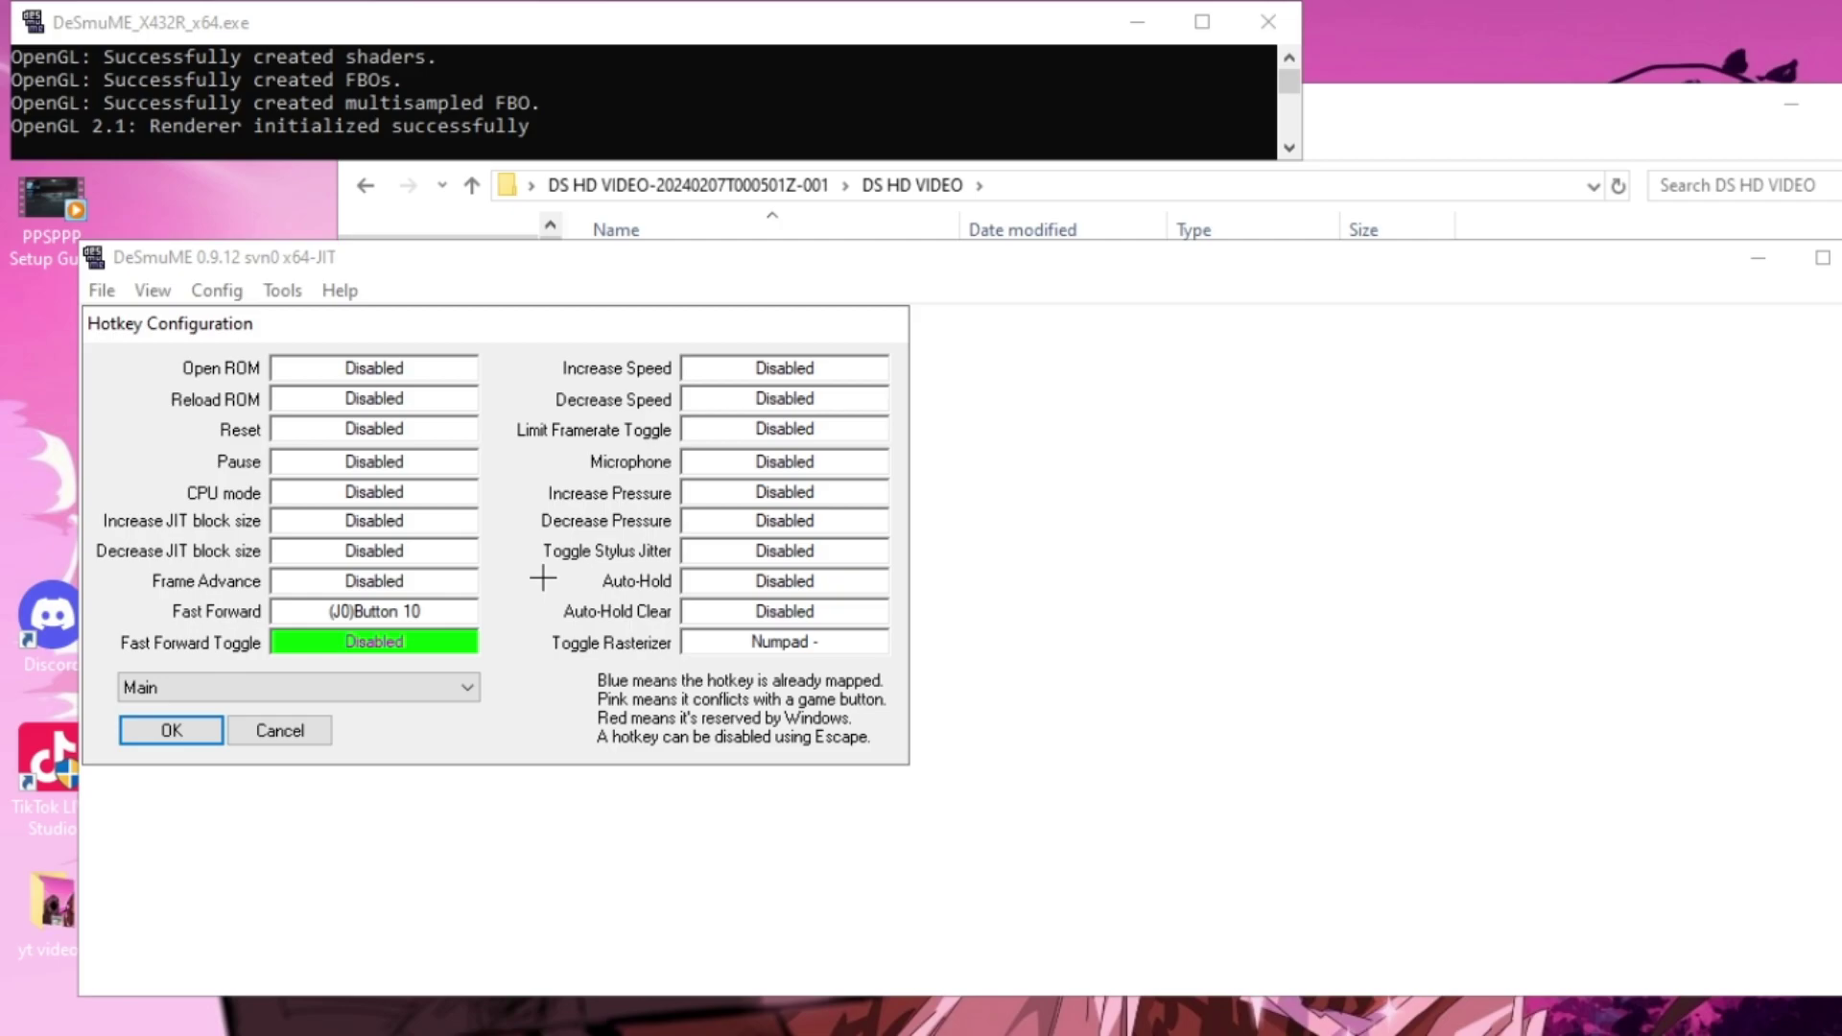
pyautogui.click(177, 732)
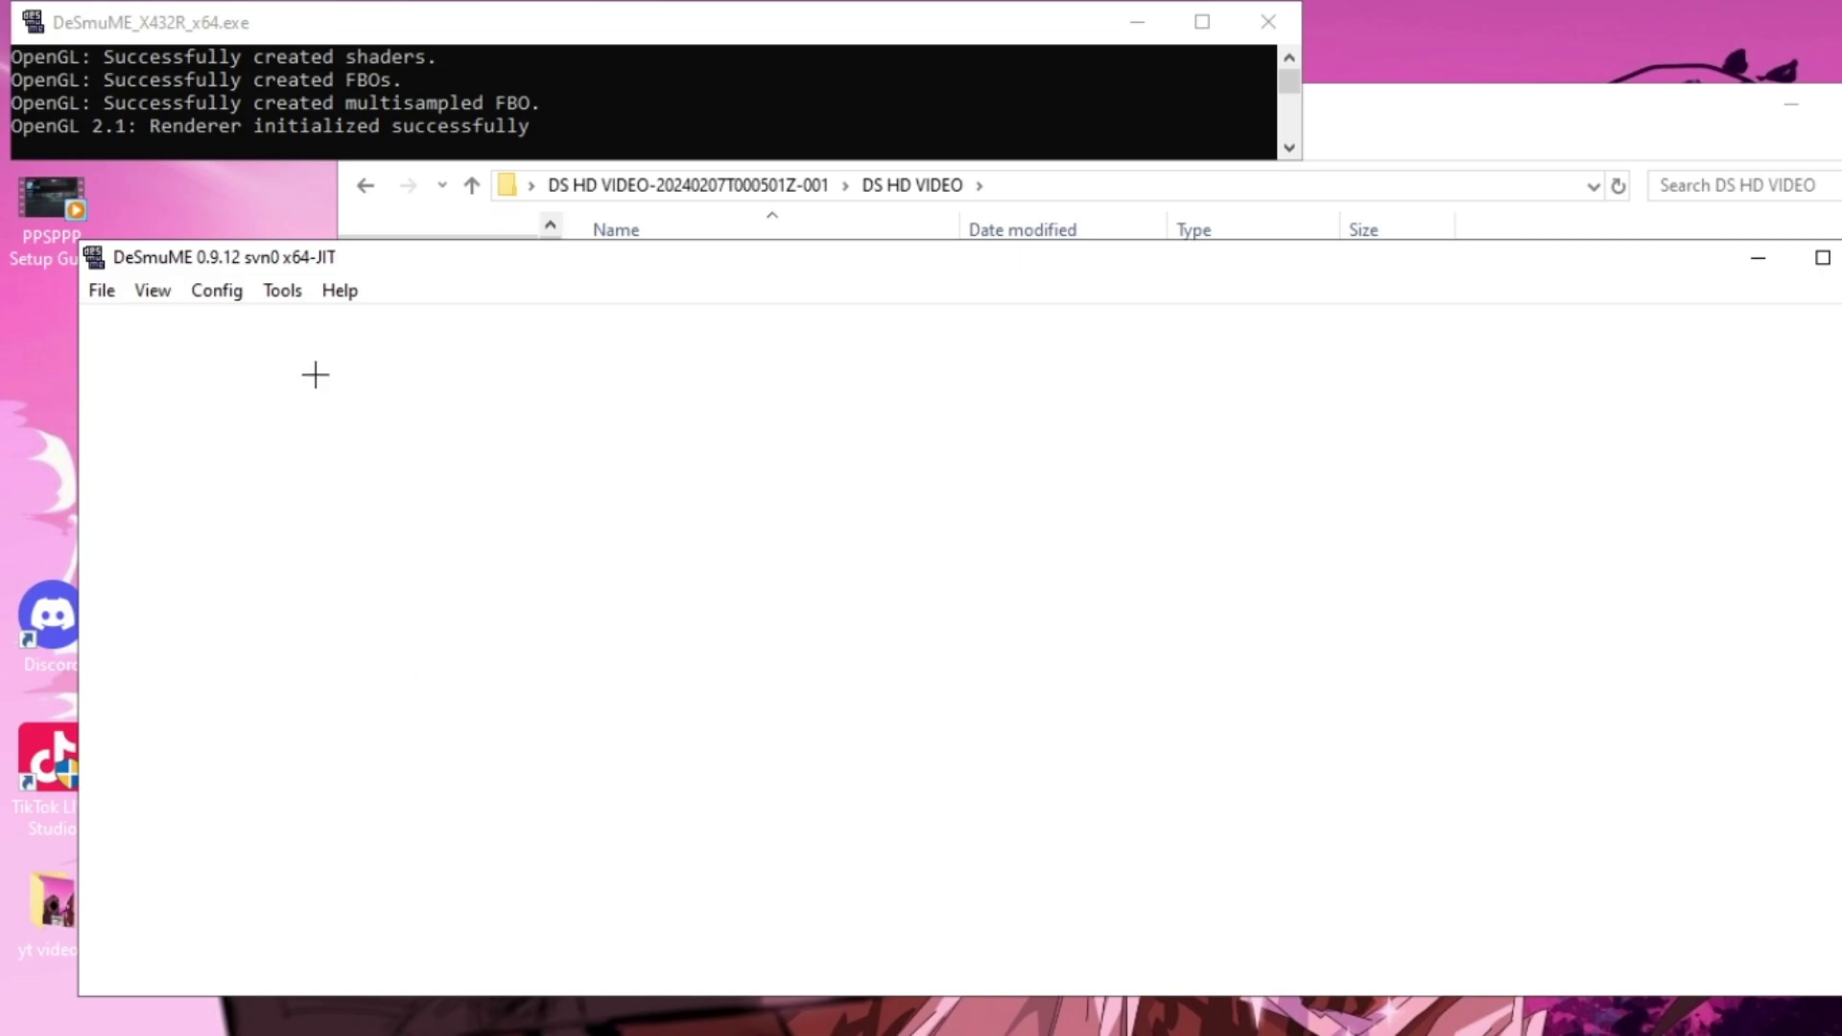
# Check the fast-forward and slow-motion speed limits, and save the DS control mappings with START on (J2)Button 7.
pyautogui.click(217, 290)
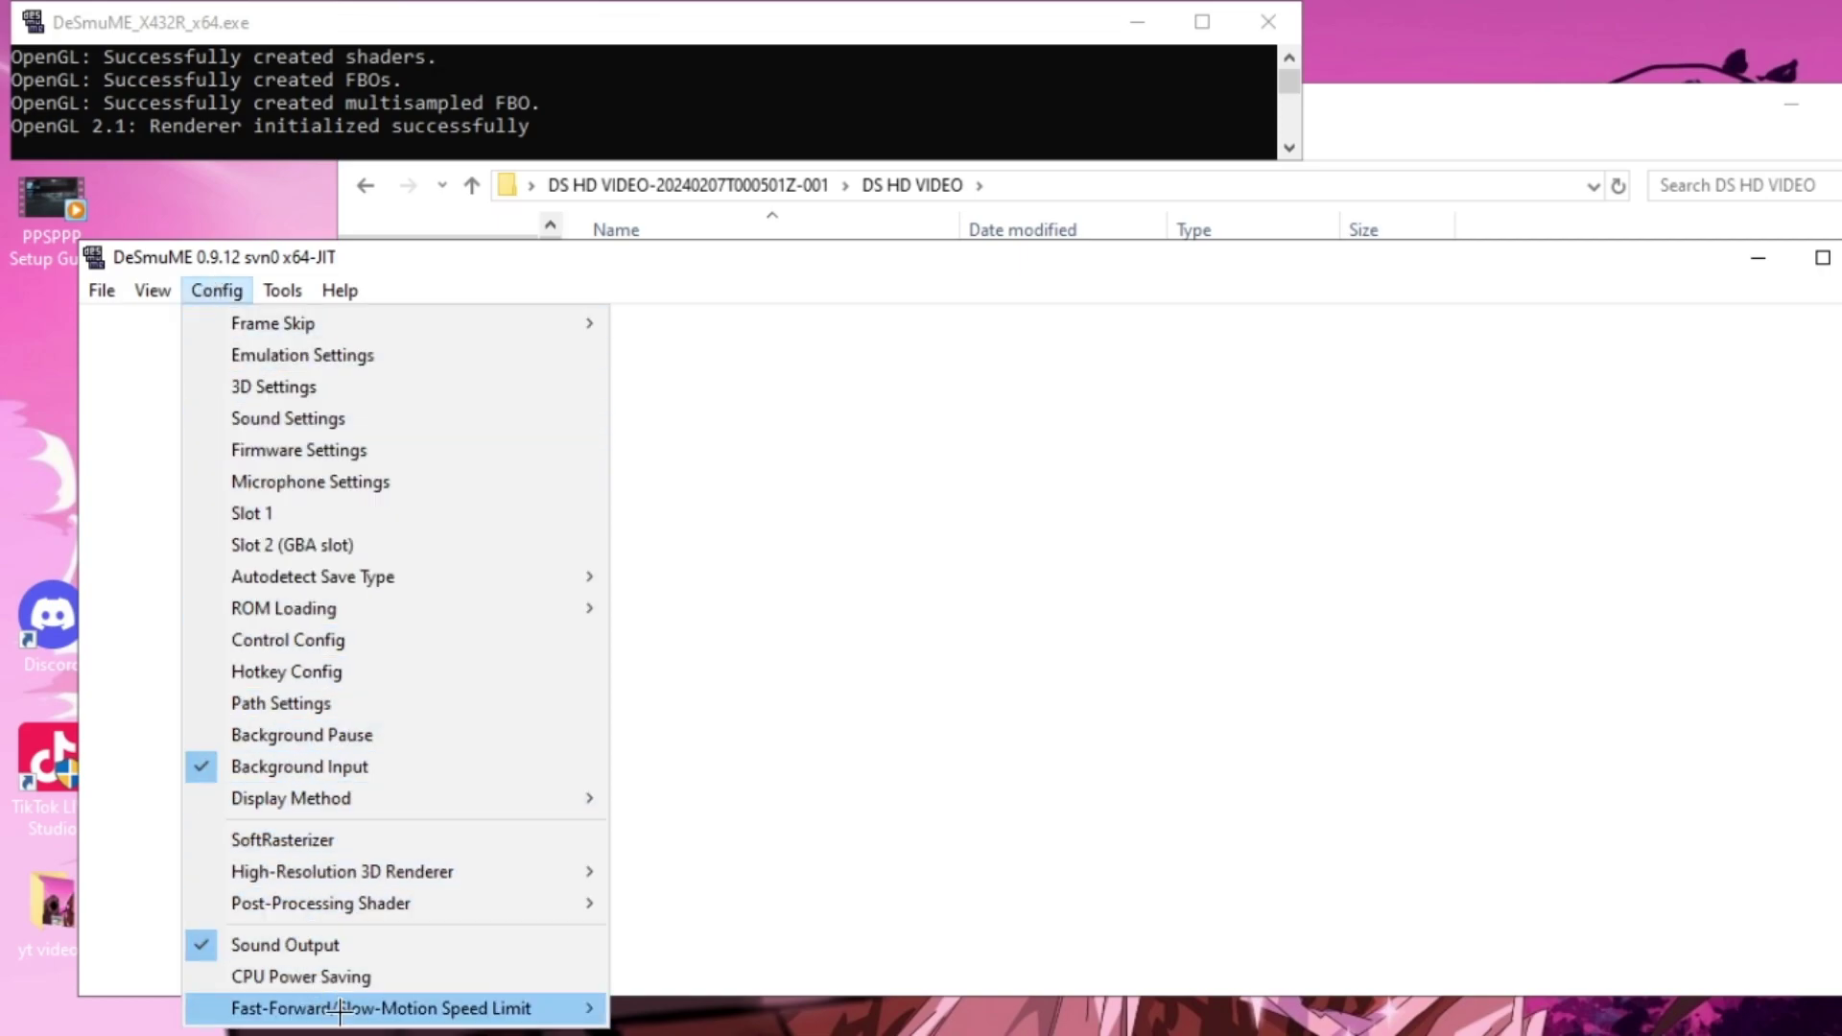
pyautogui.moveTo(384, 1008)
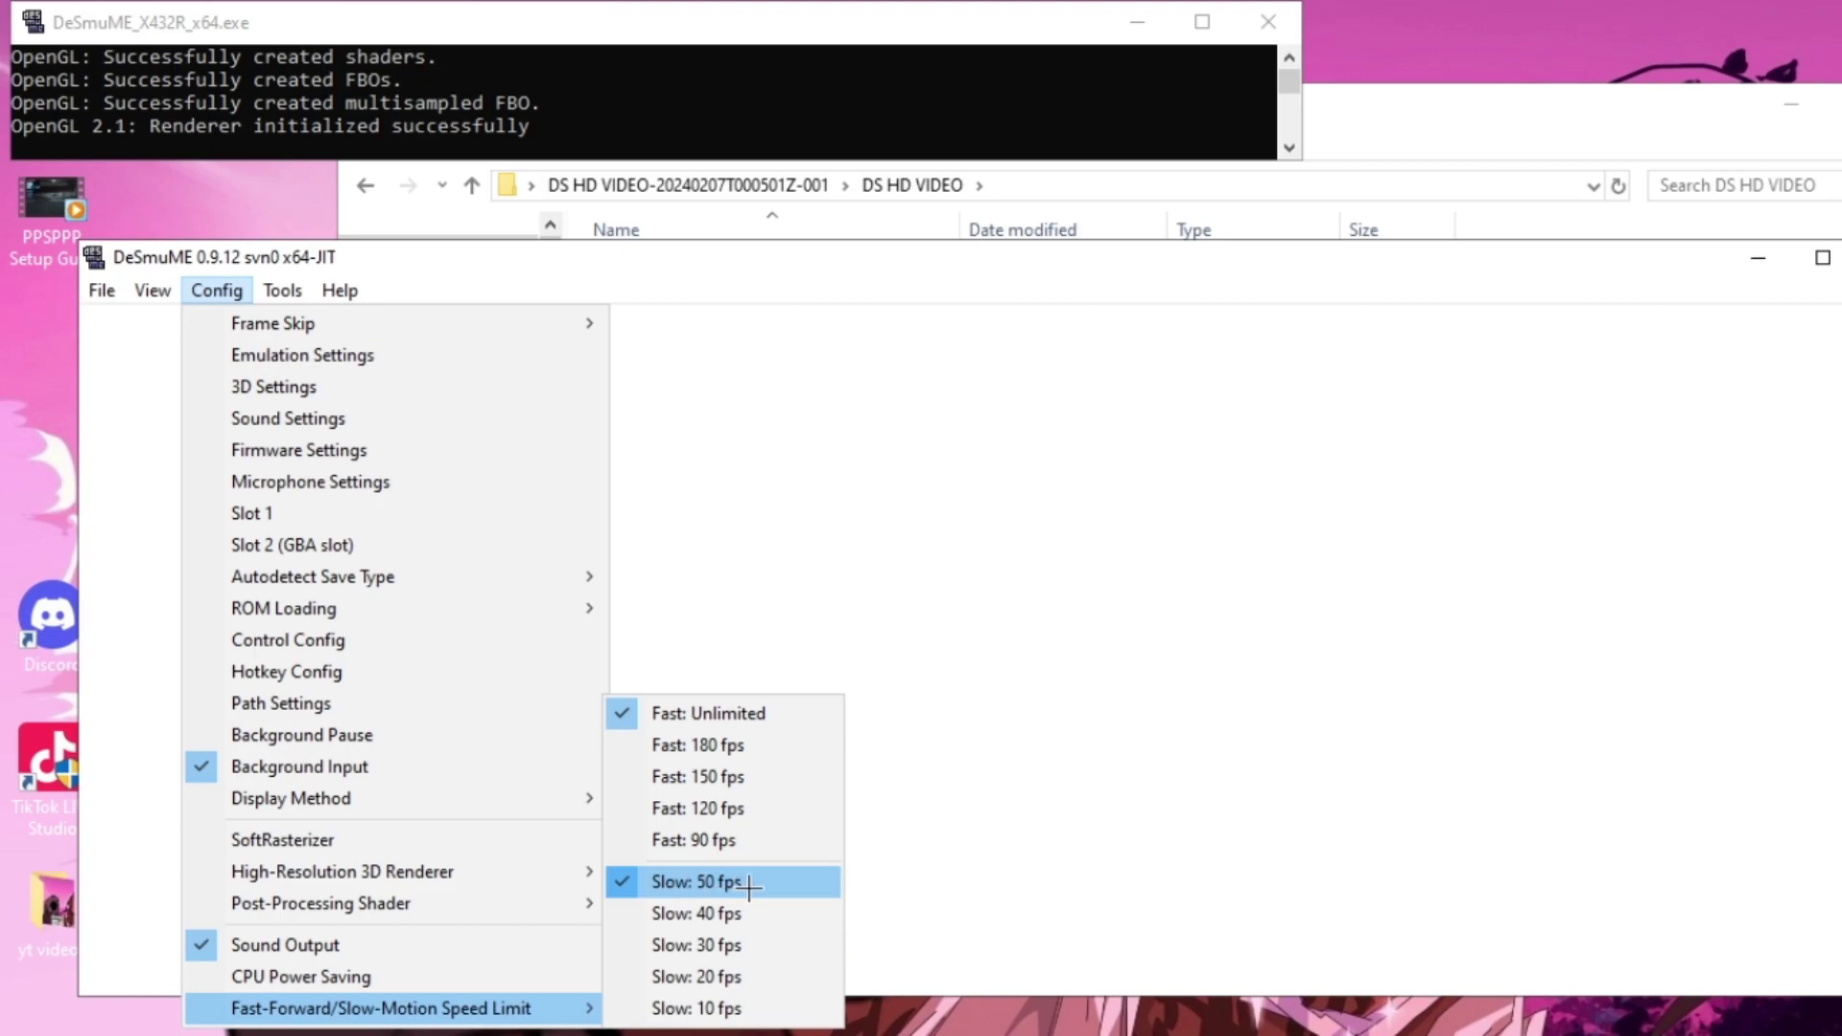
pyautogui.click(331, 647)
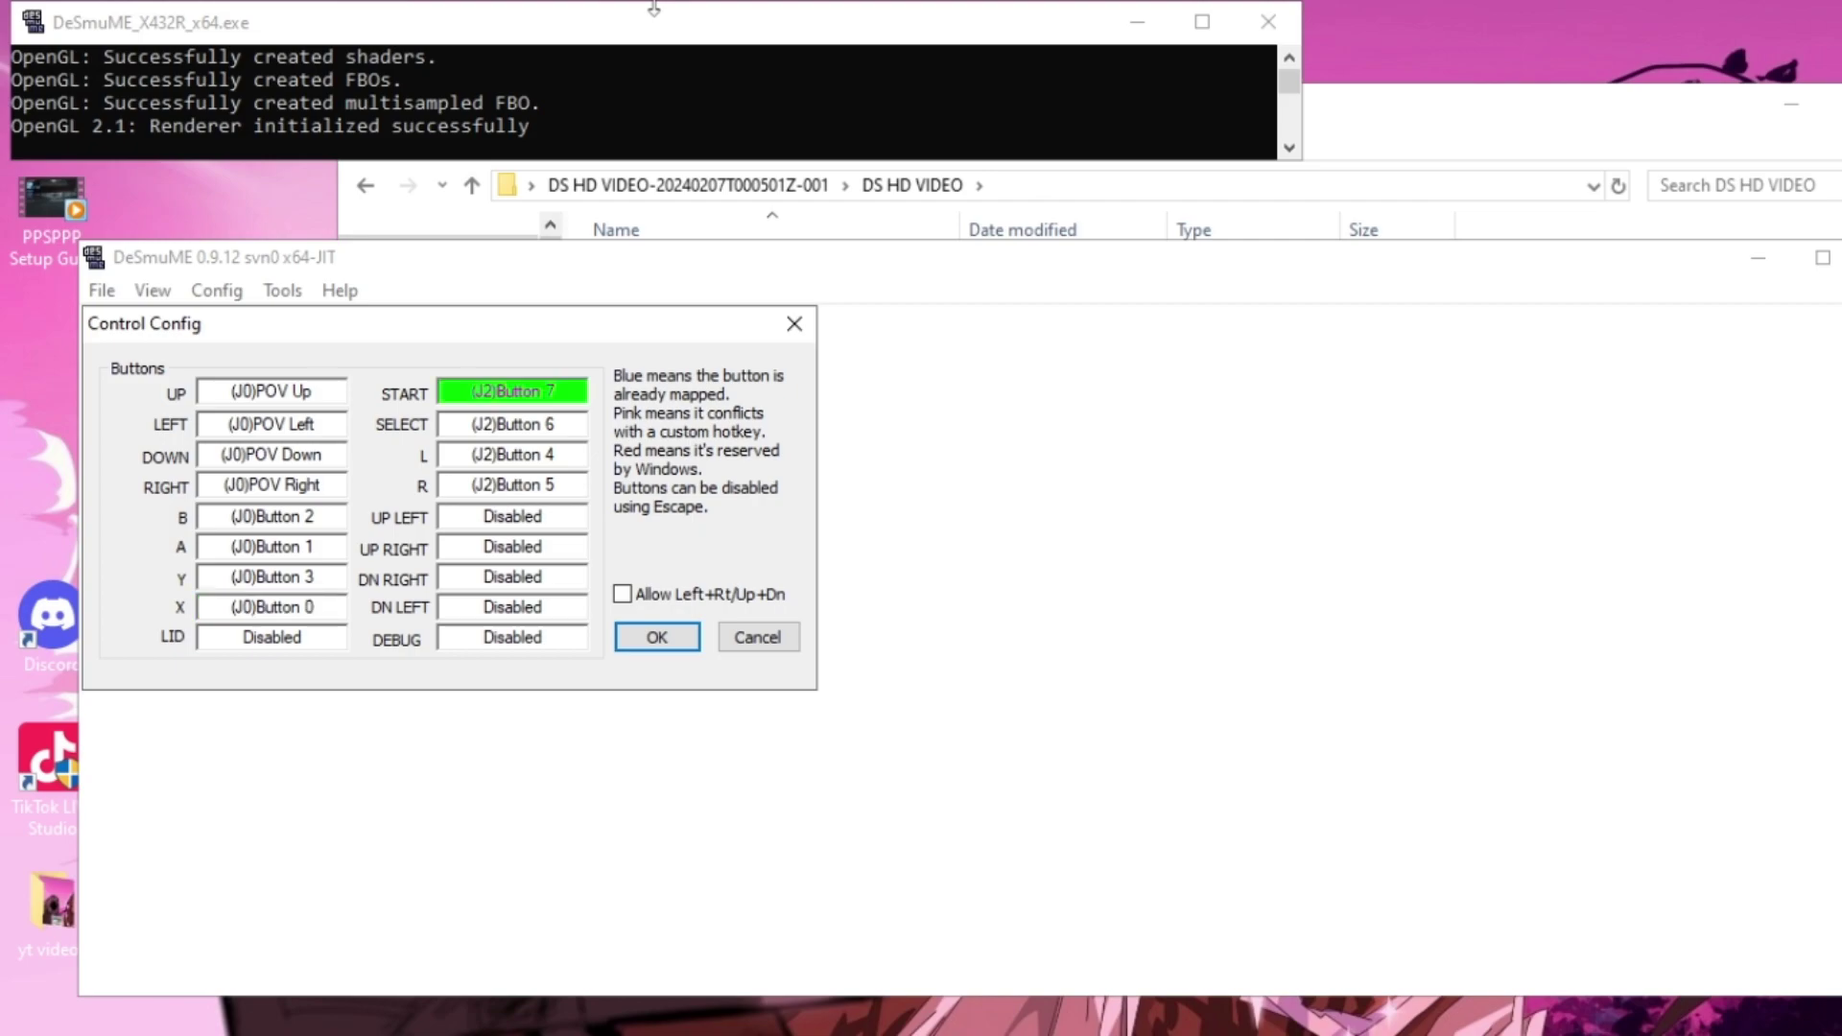
pyautogui.click(641, 639)
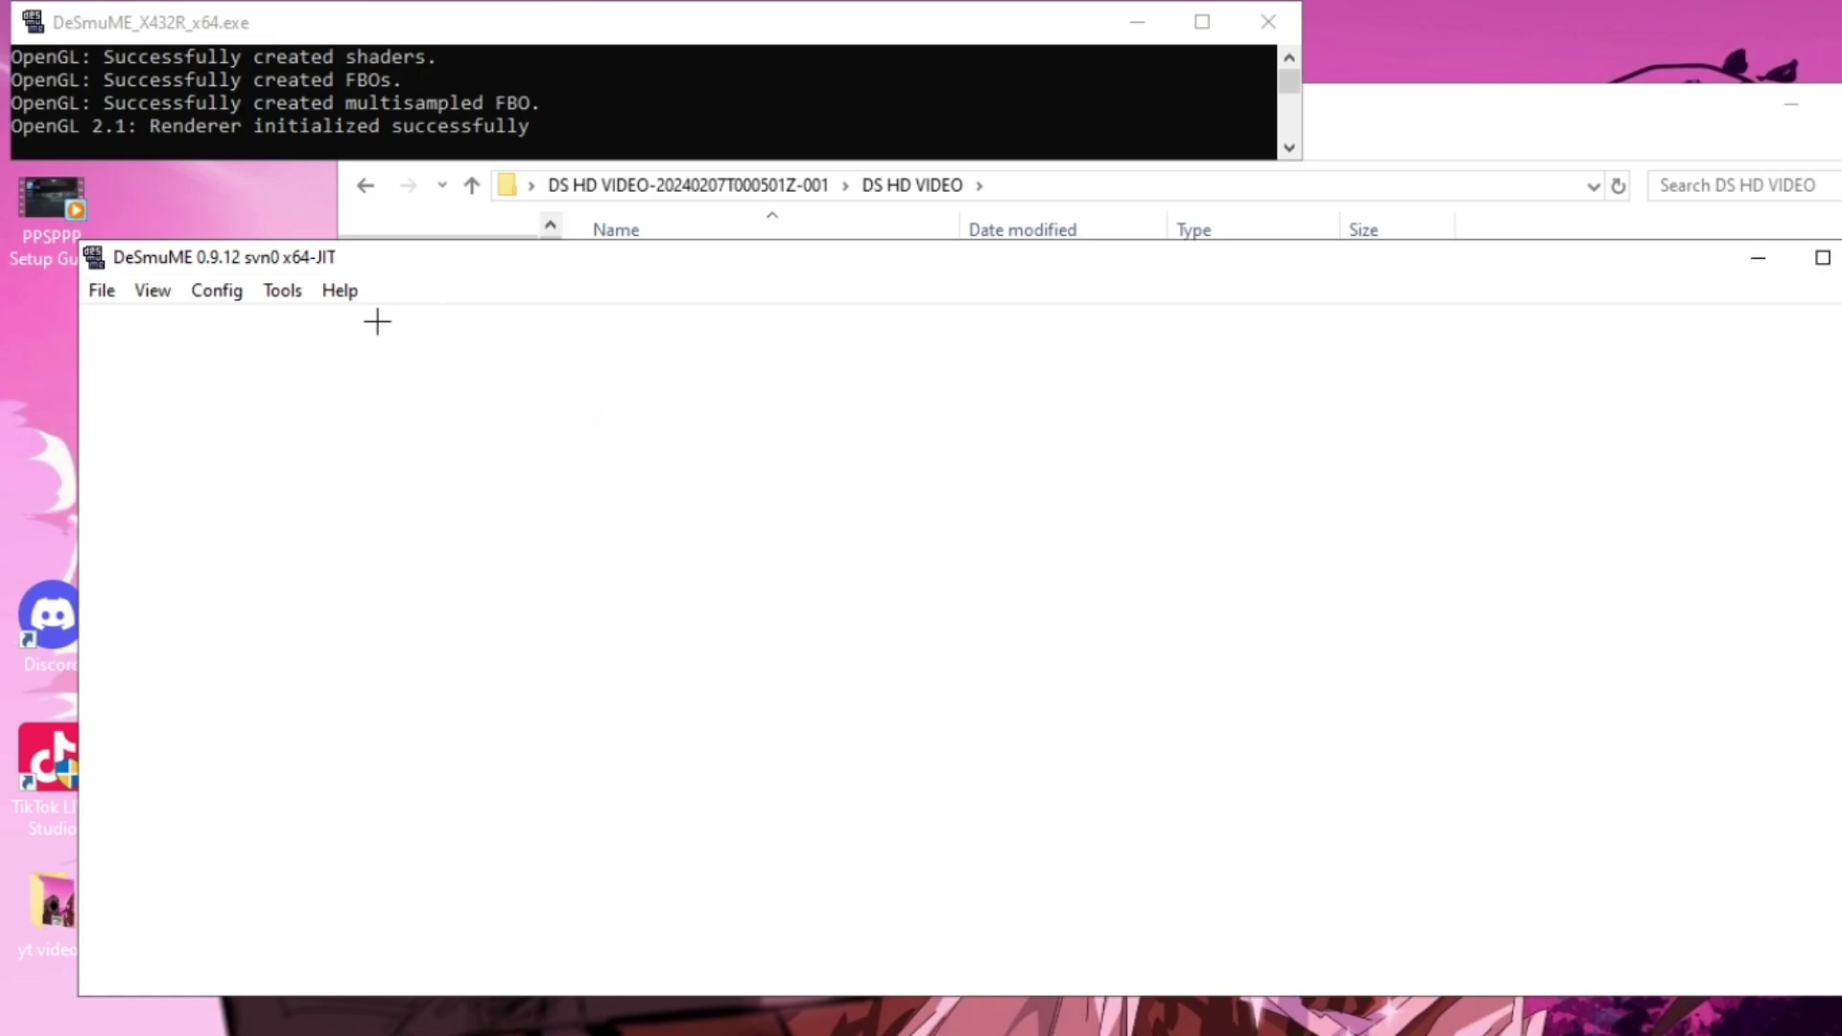
# Load the Mario Kart DS (USA, Australia) ROM from the ds games folder on the pc usb (D:) drive.
pyautogui.click(103, 291)
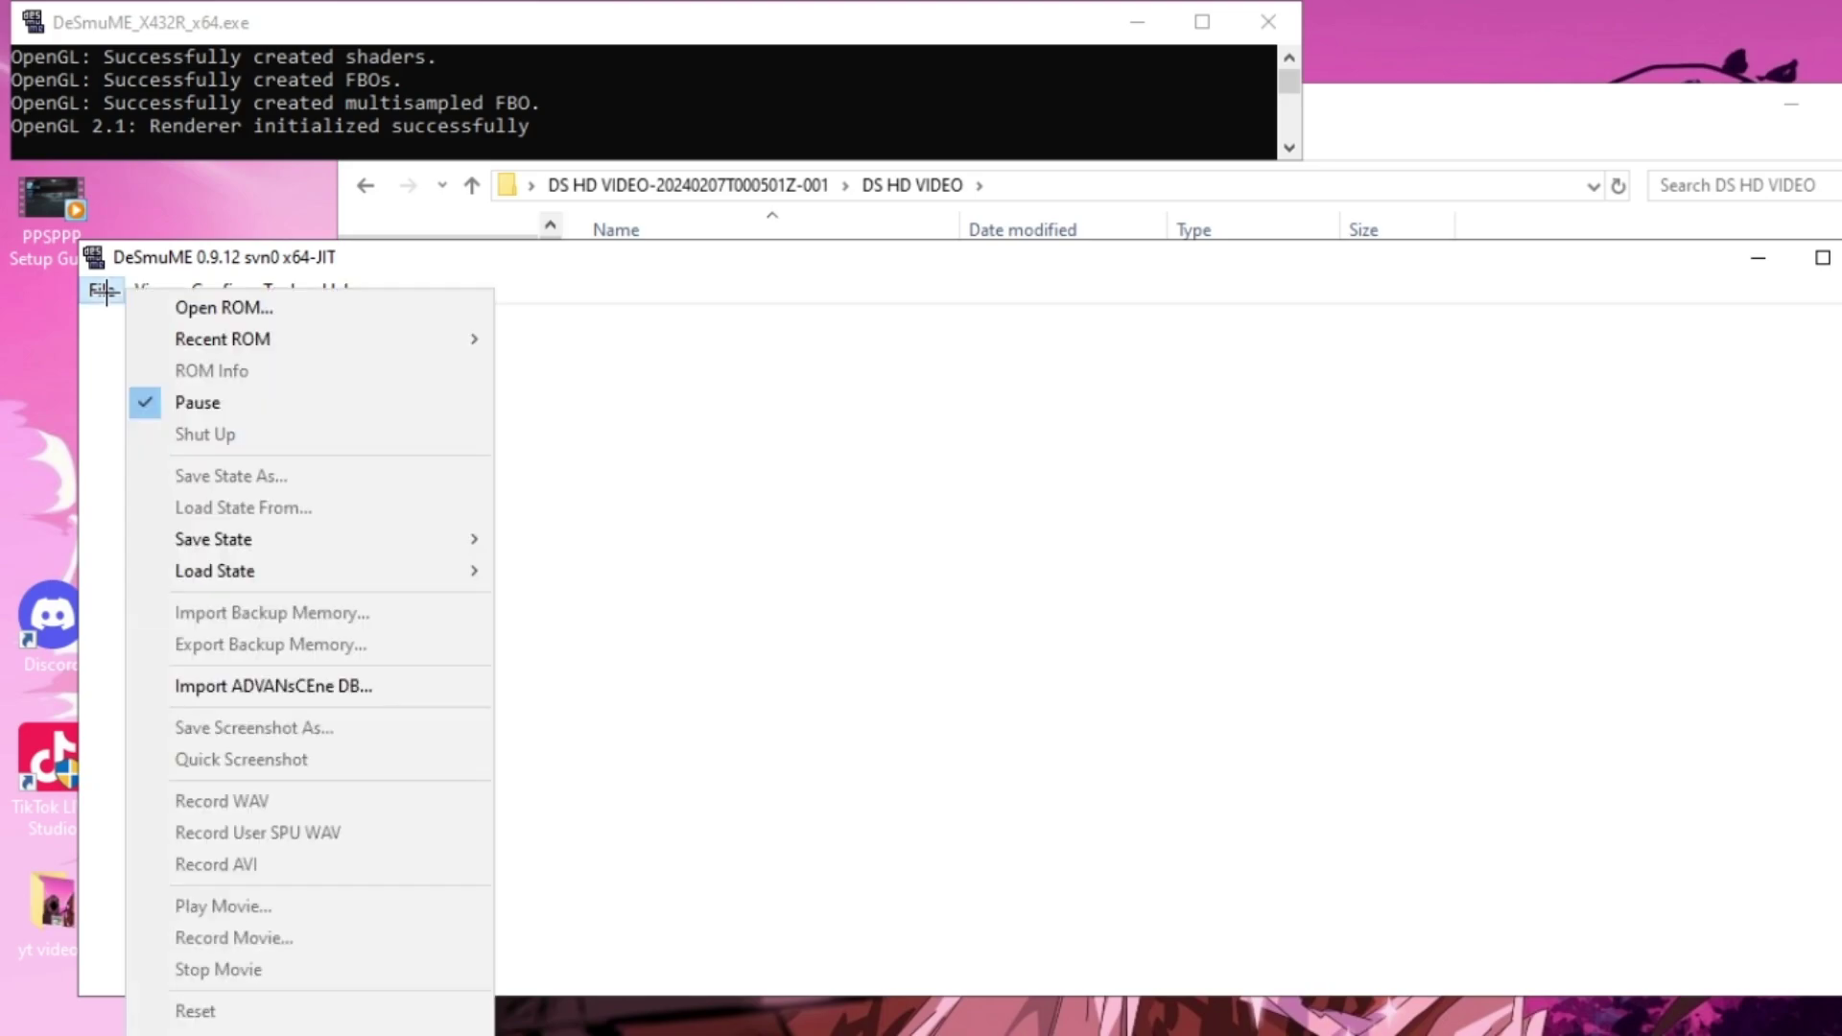
pyautogui.click(169, 305)
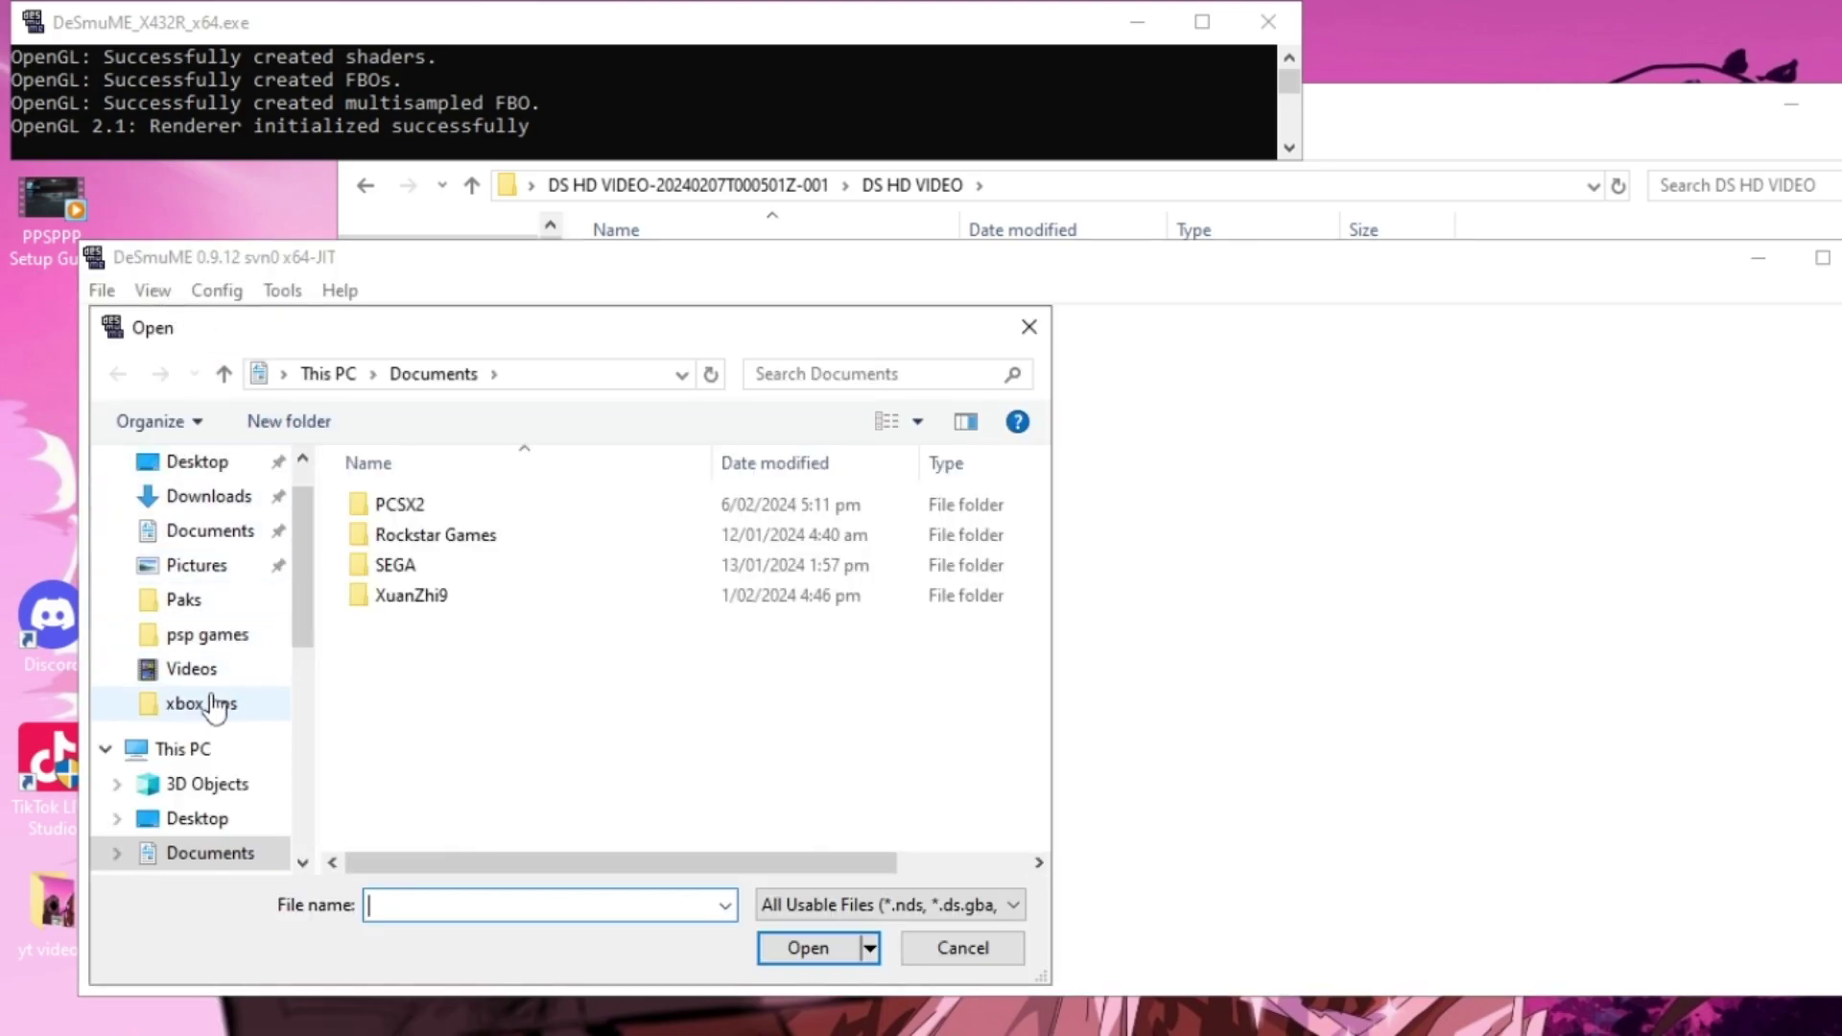
pyautogui.scroll(-3, 216, 710)
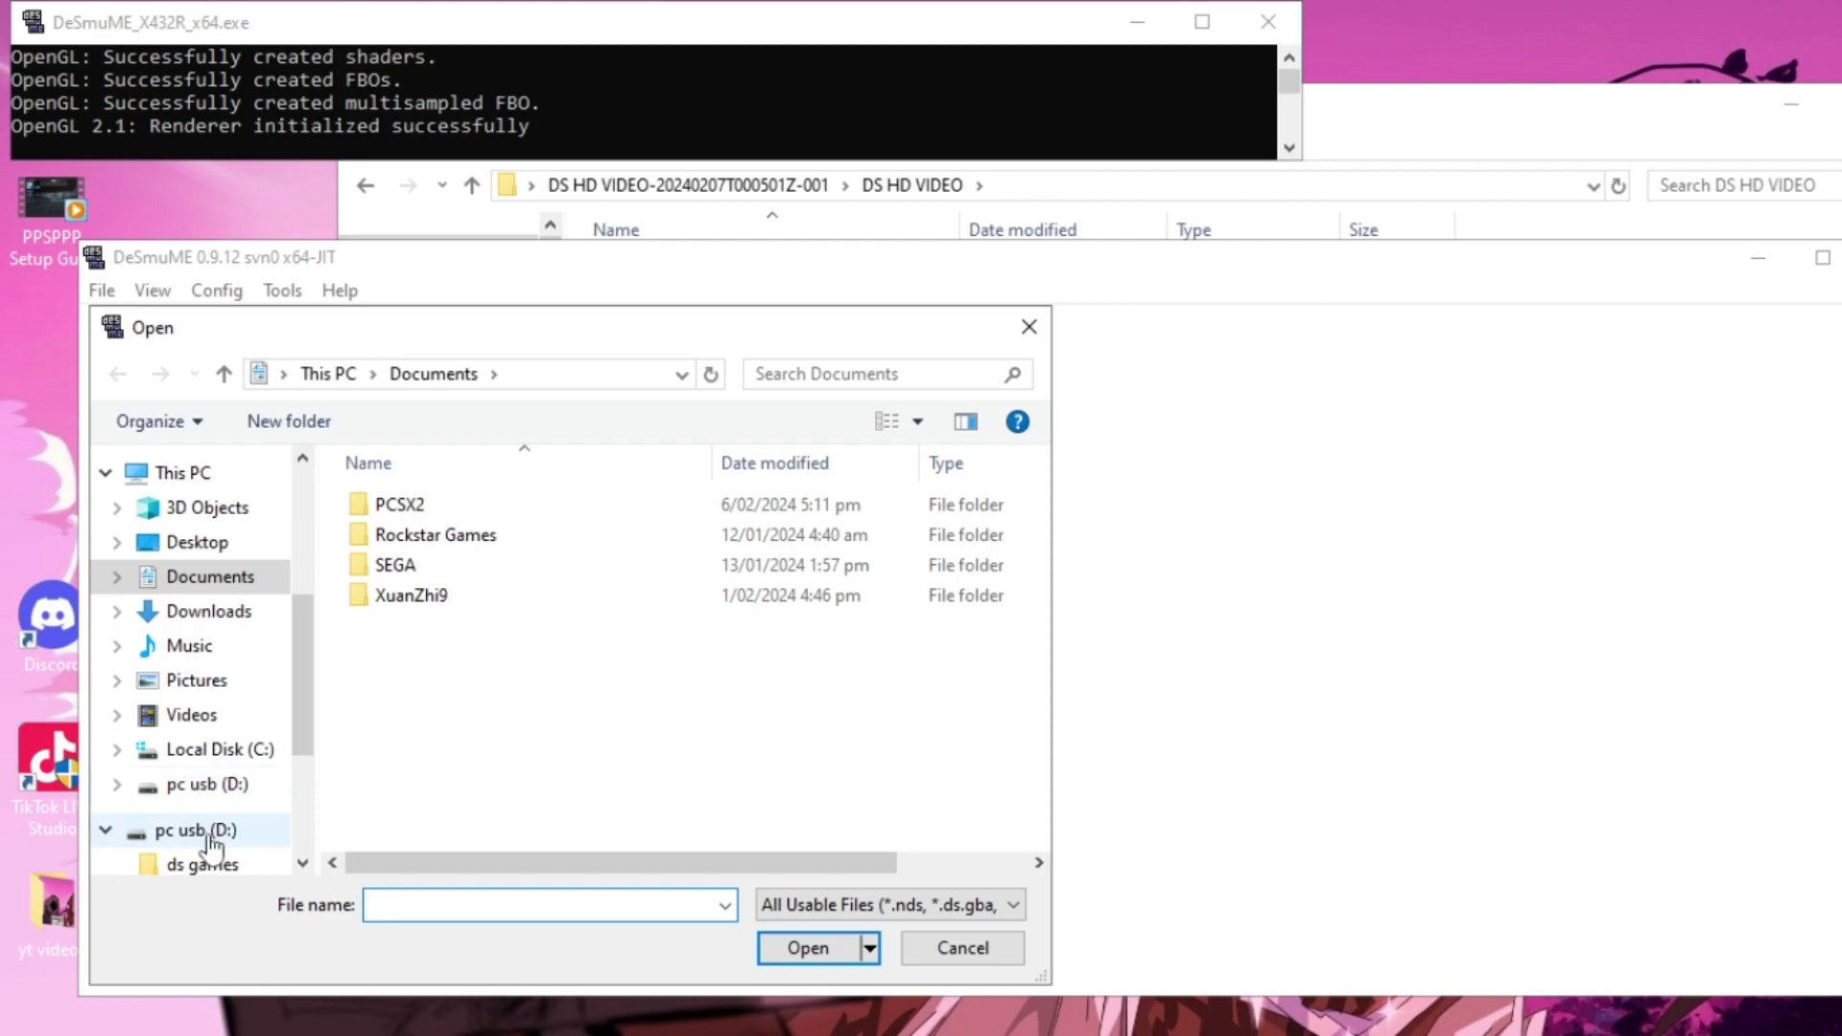
pyautogui.click(212, 830)
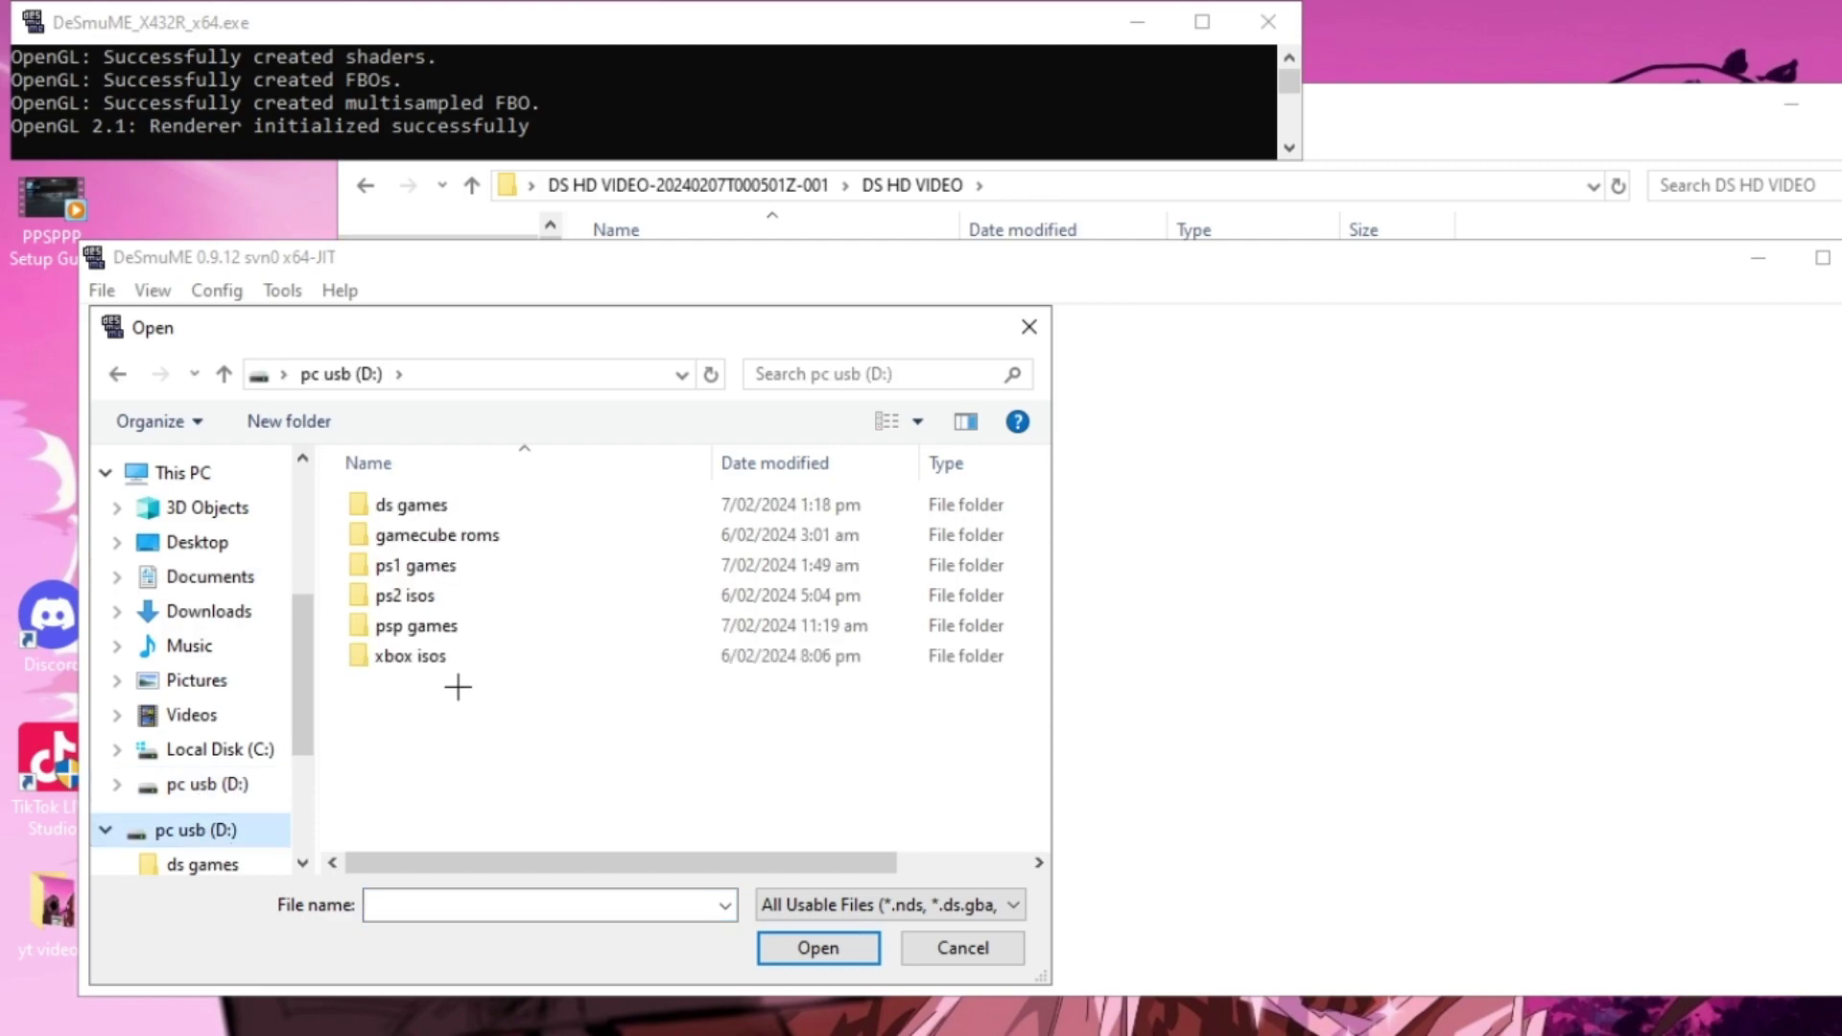
pyautogui.click(433, 506)
pyautogui.click(818, 945)
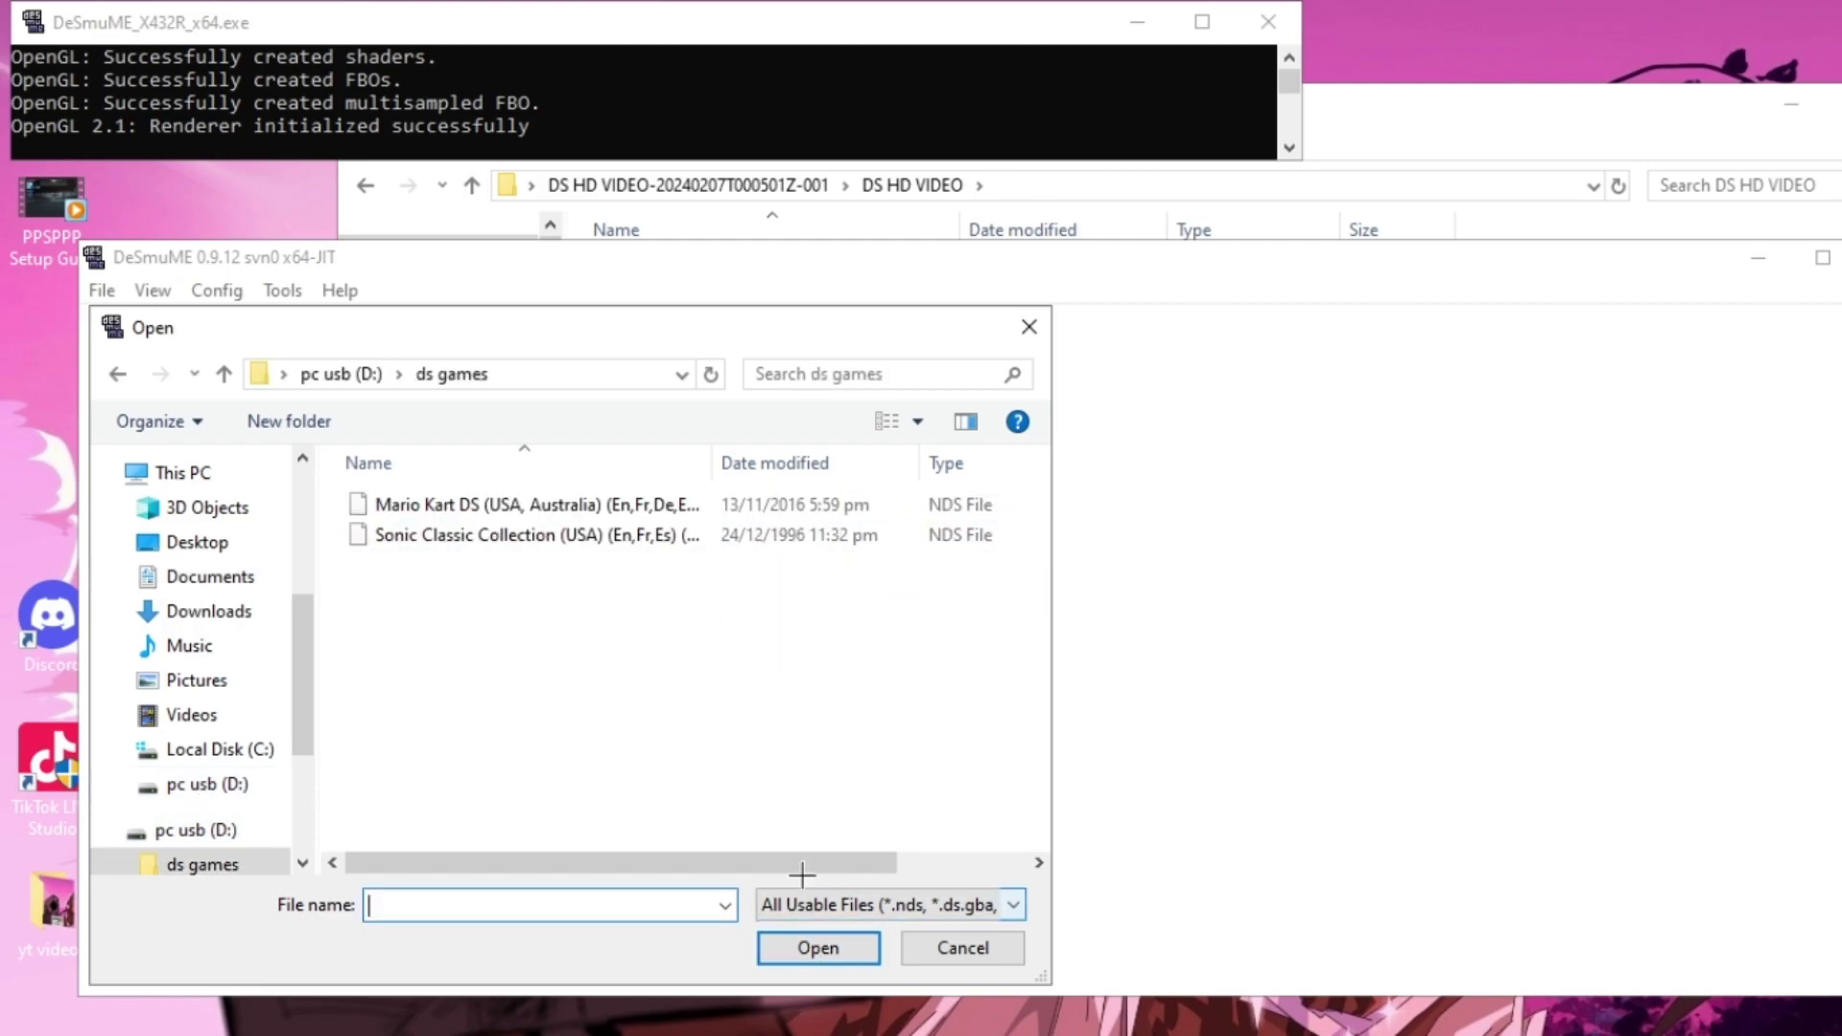
pyautogui.click(575, 506)
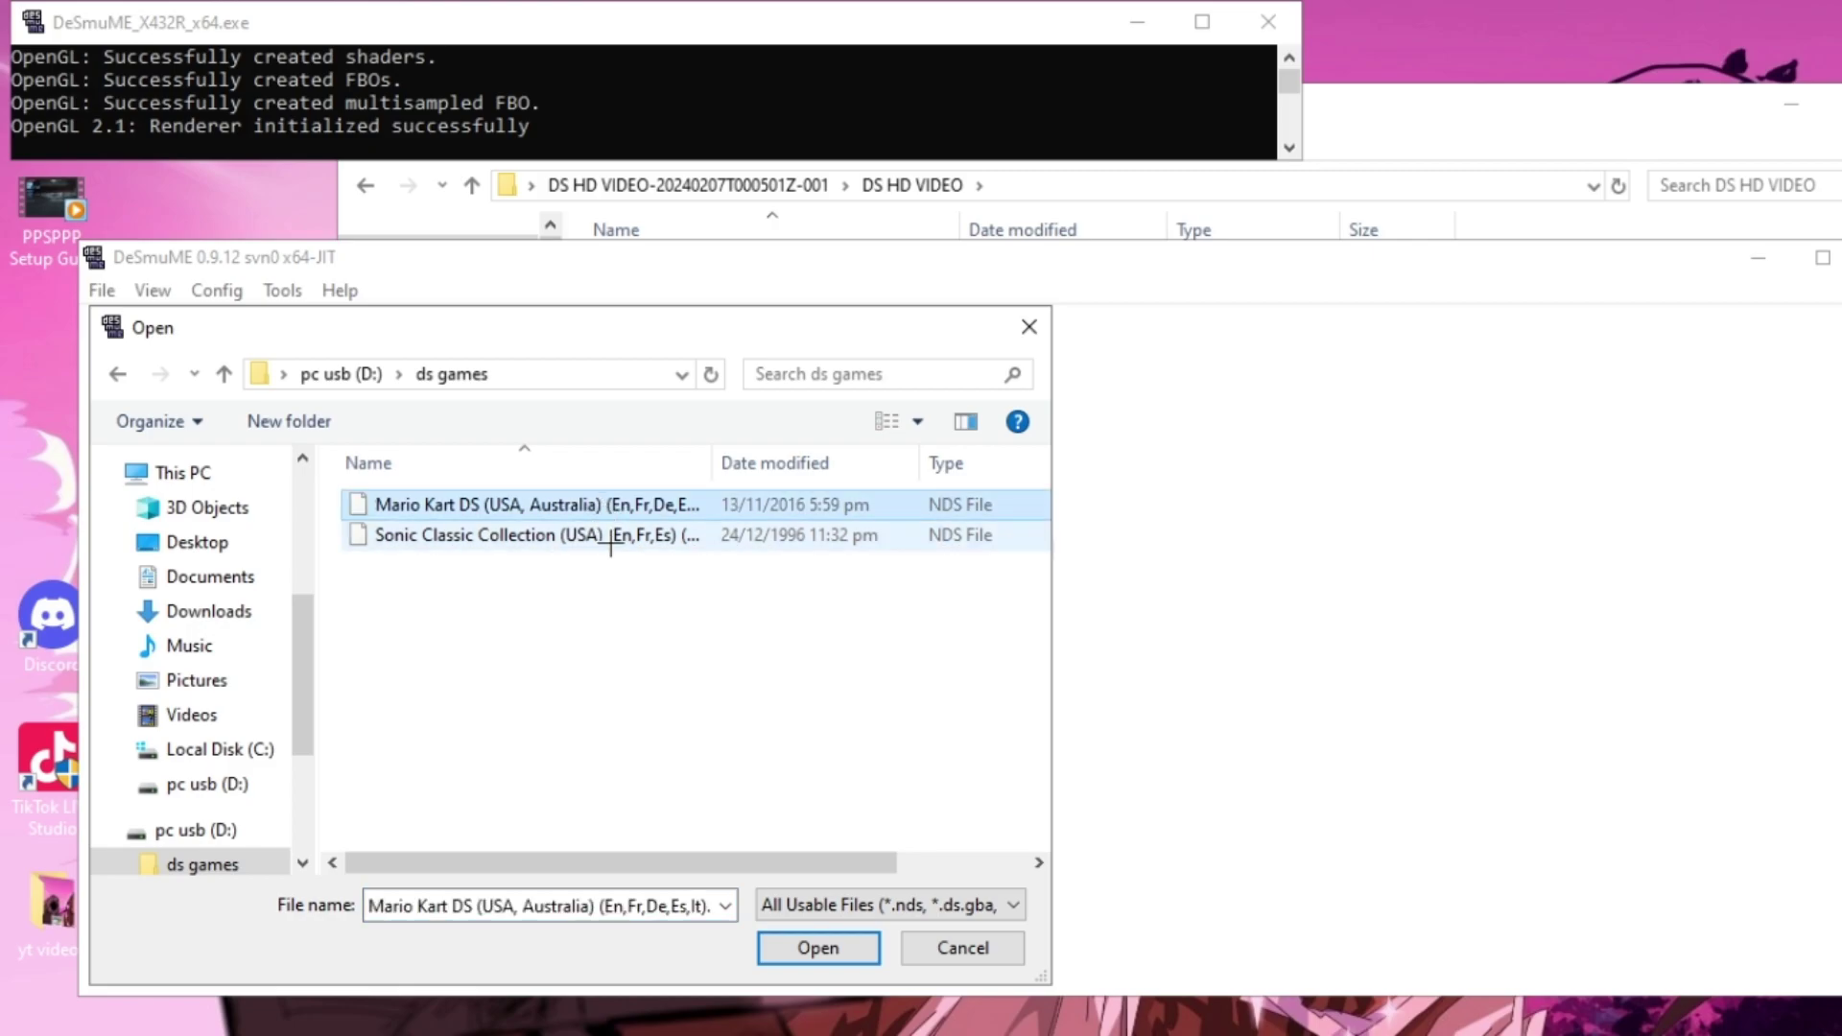
pyautogui.click(817, 947)
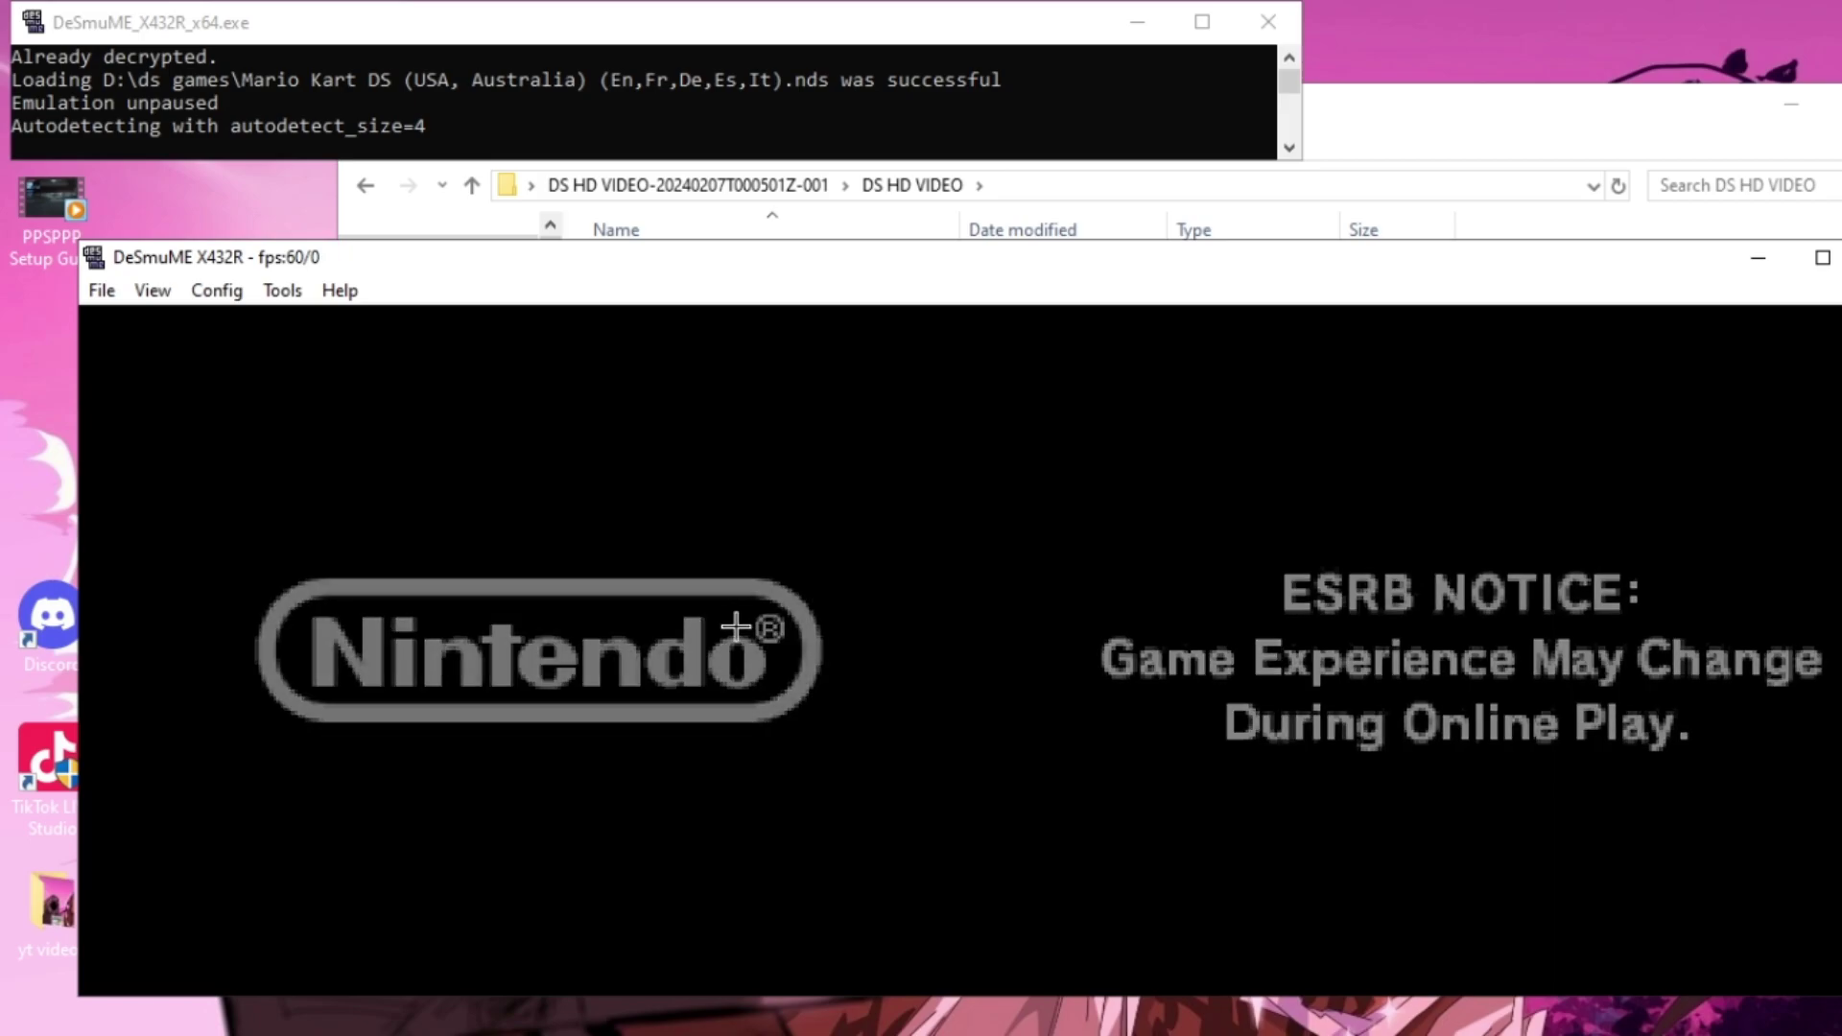
# Set the ratio between the two DS screens to 100% : 60%.
pyautogui.click(153, 289)
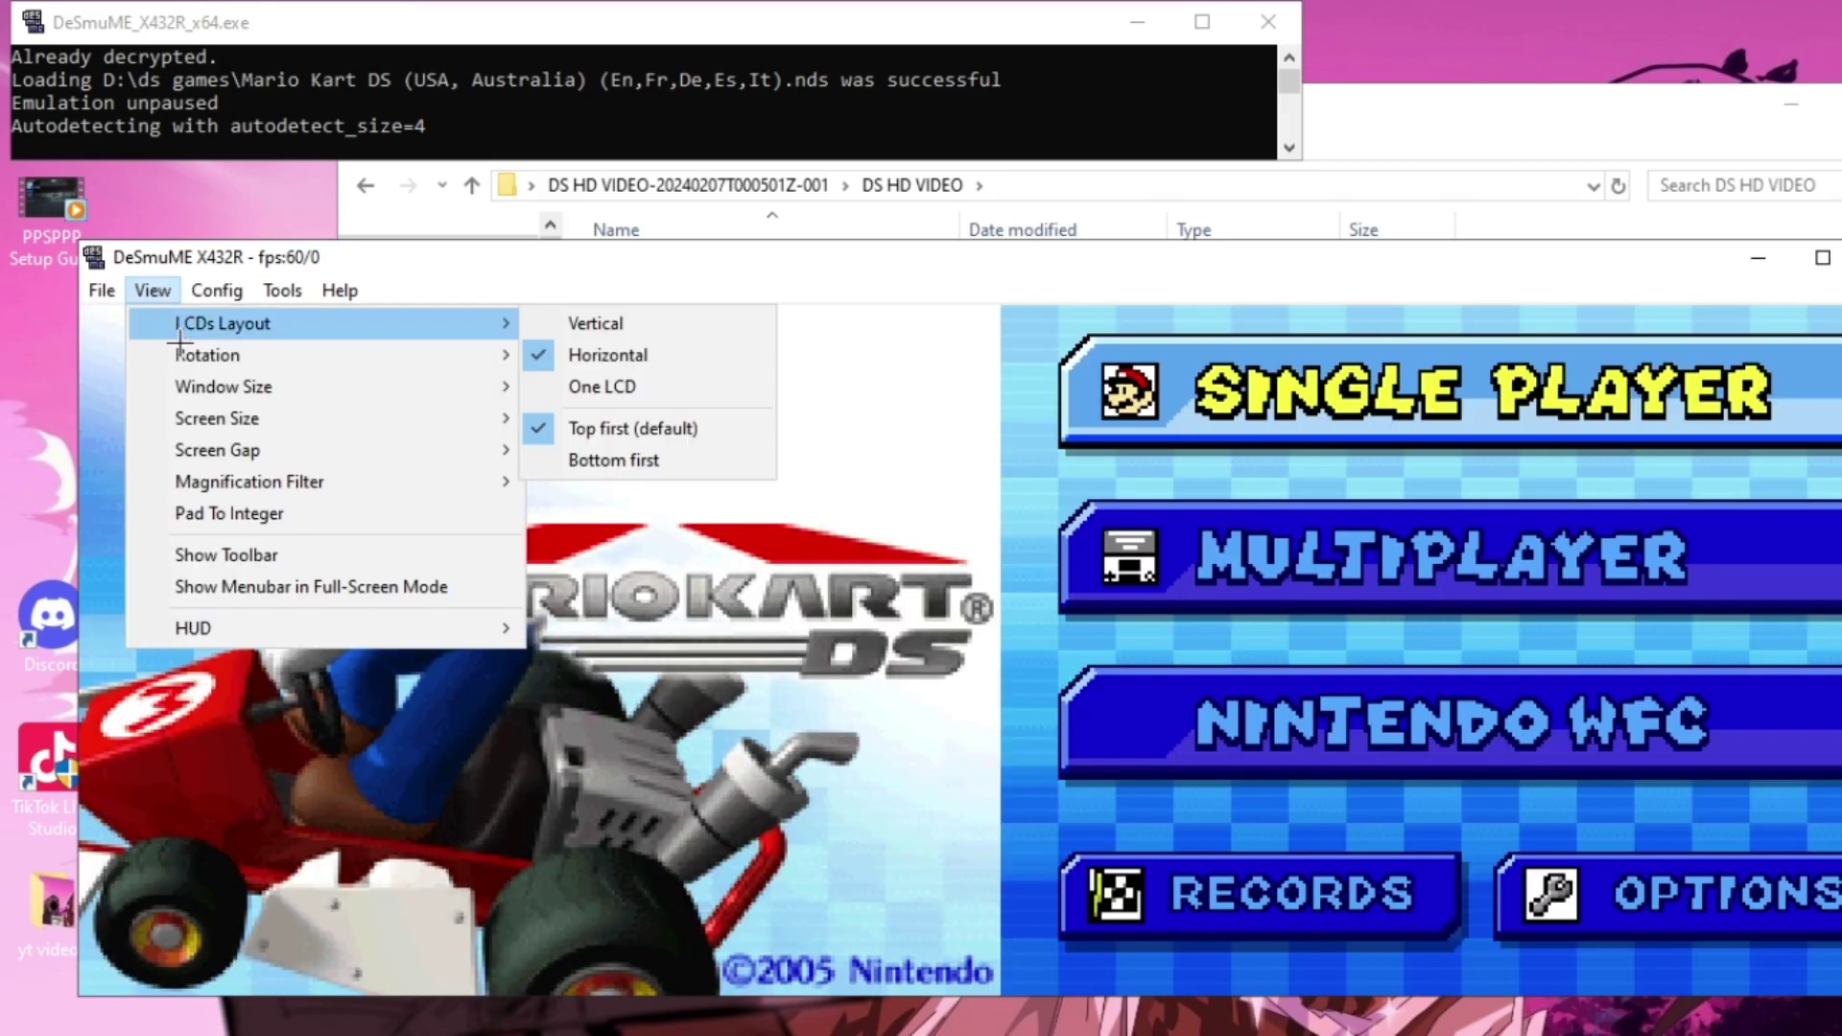
pyautogui.moveTo(241, 422)
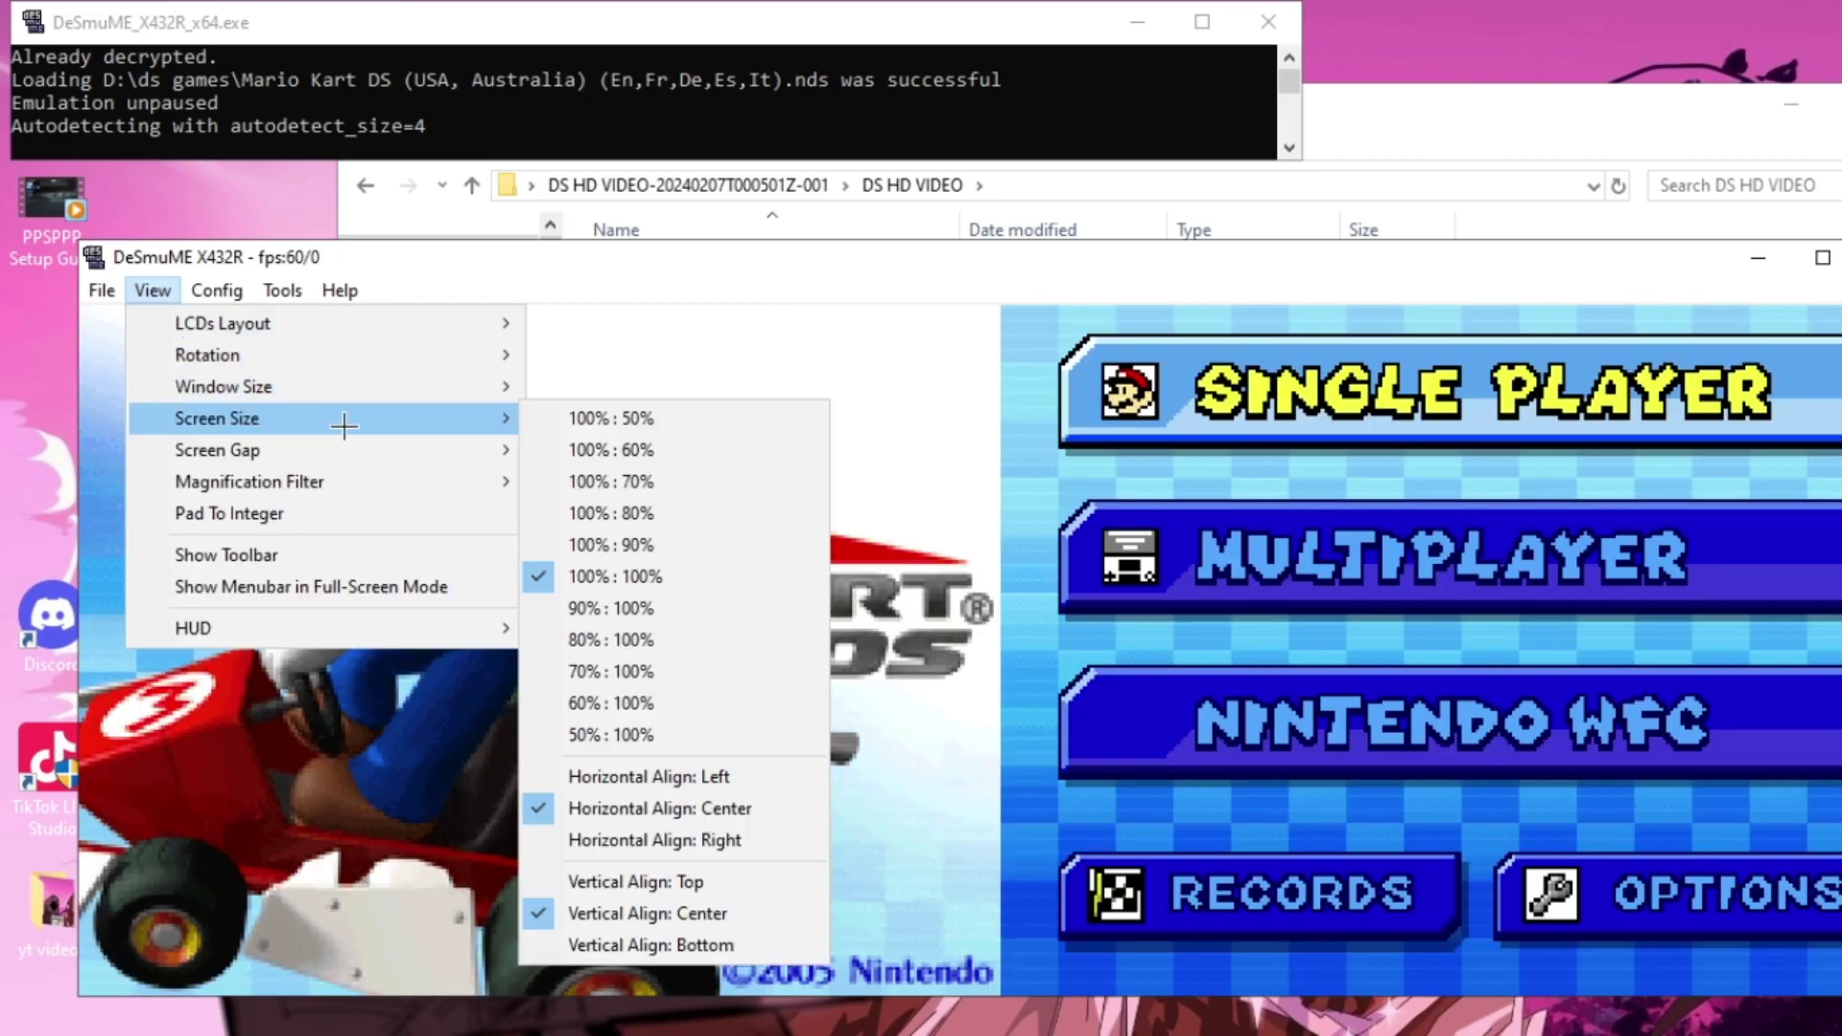
pyautogui.click(603, 451)
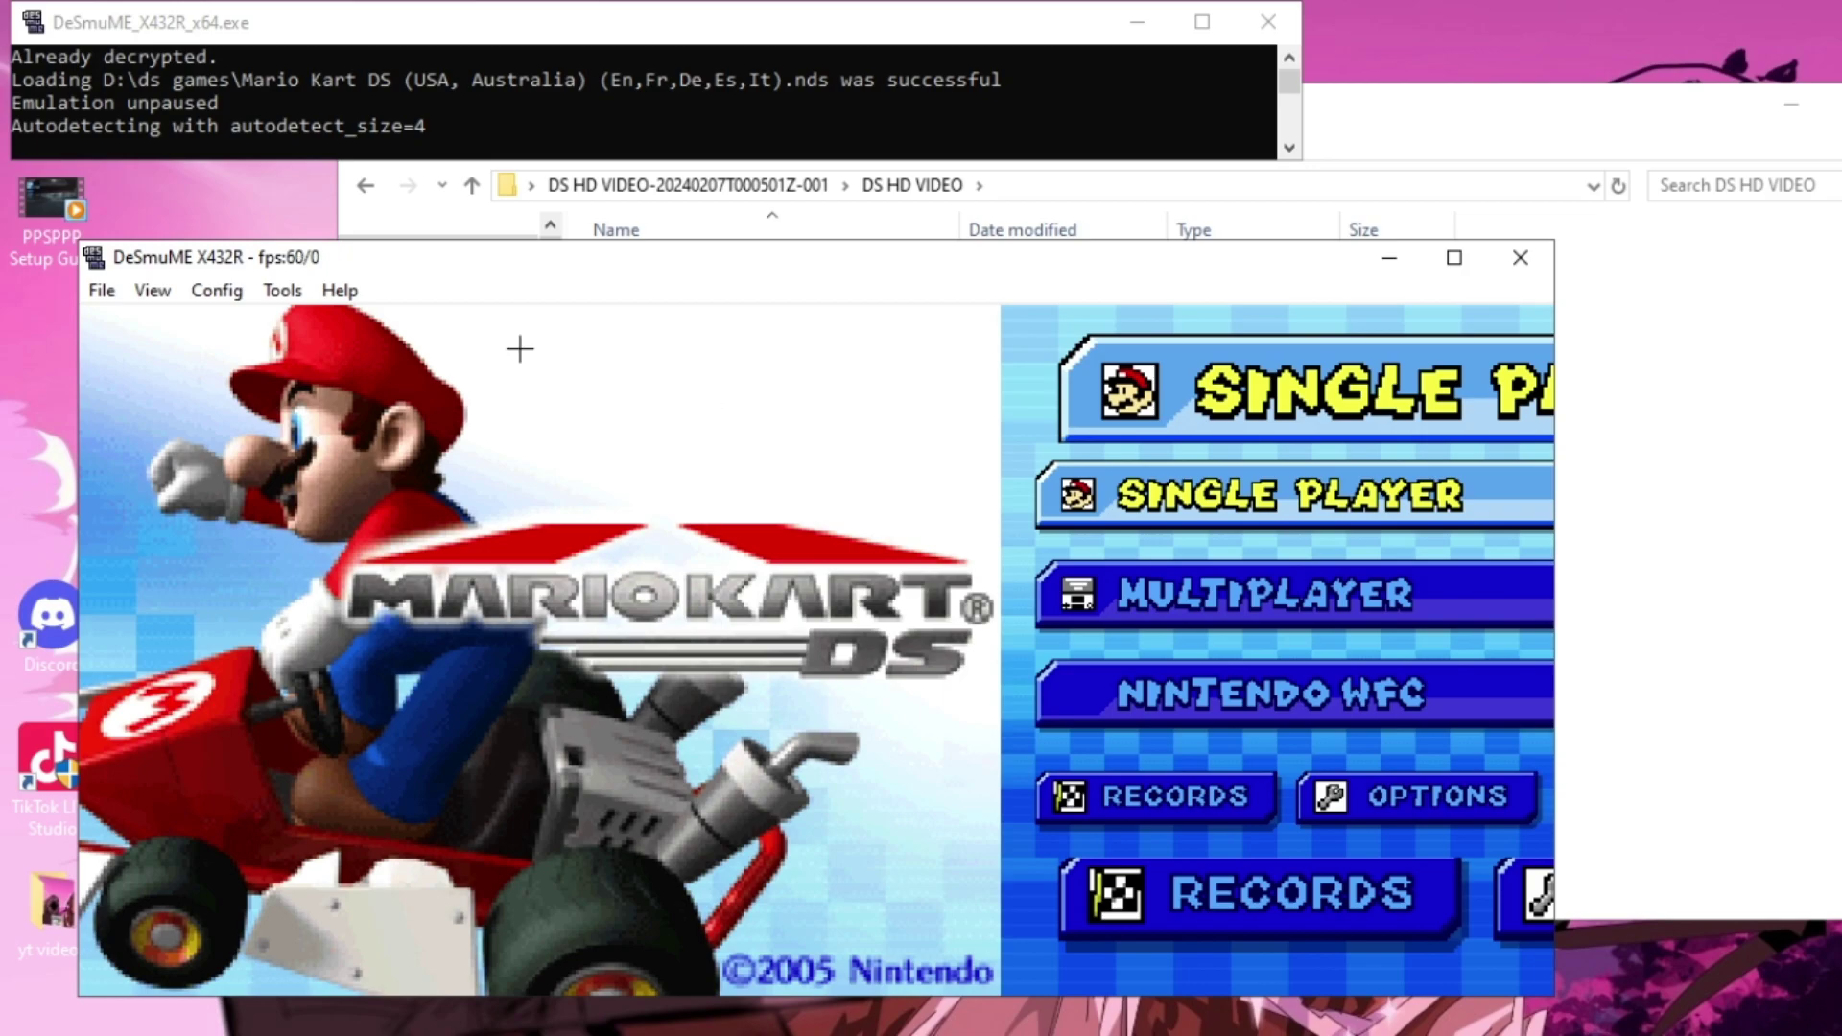
# Shift the emulator window slightly upward and set the ratio between the two DS screens to 100% : 50%.
pyautogui.moveTo(629, 259); pyautogui.dragTo(484, 174)
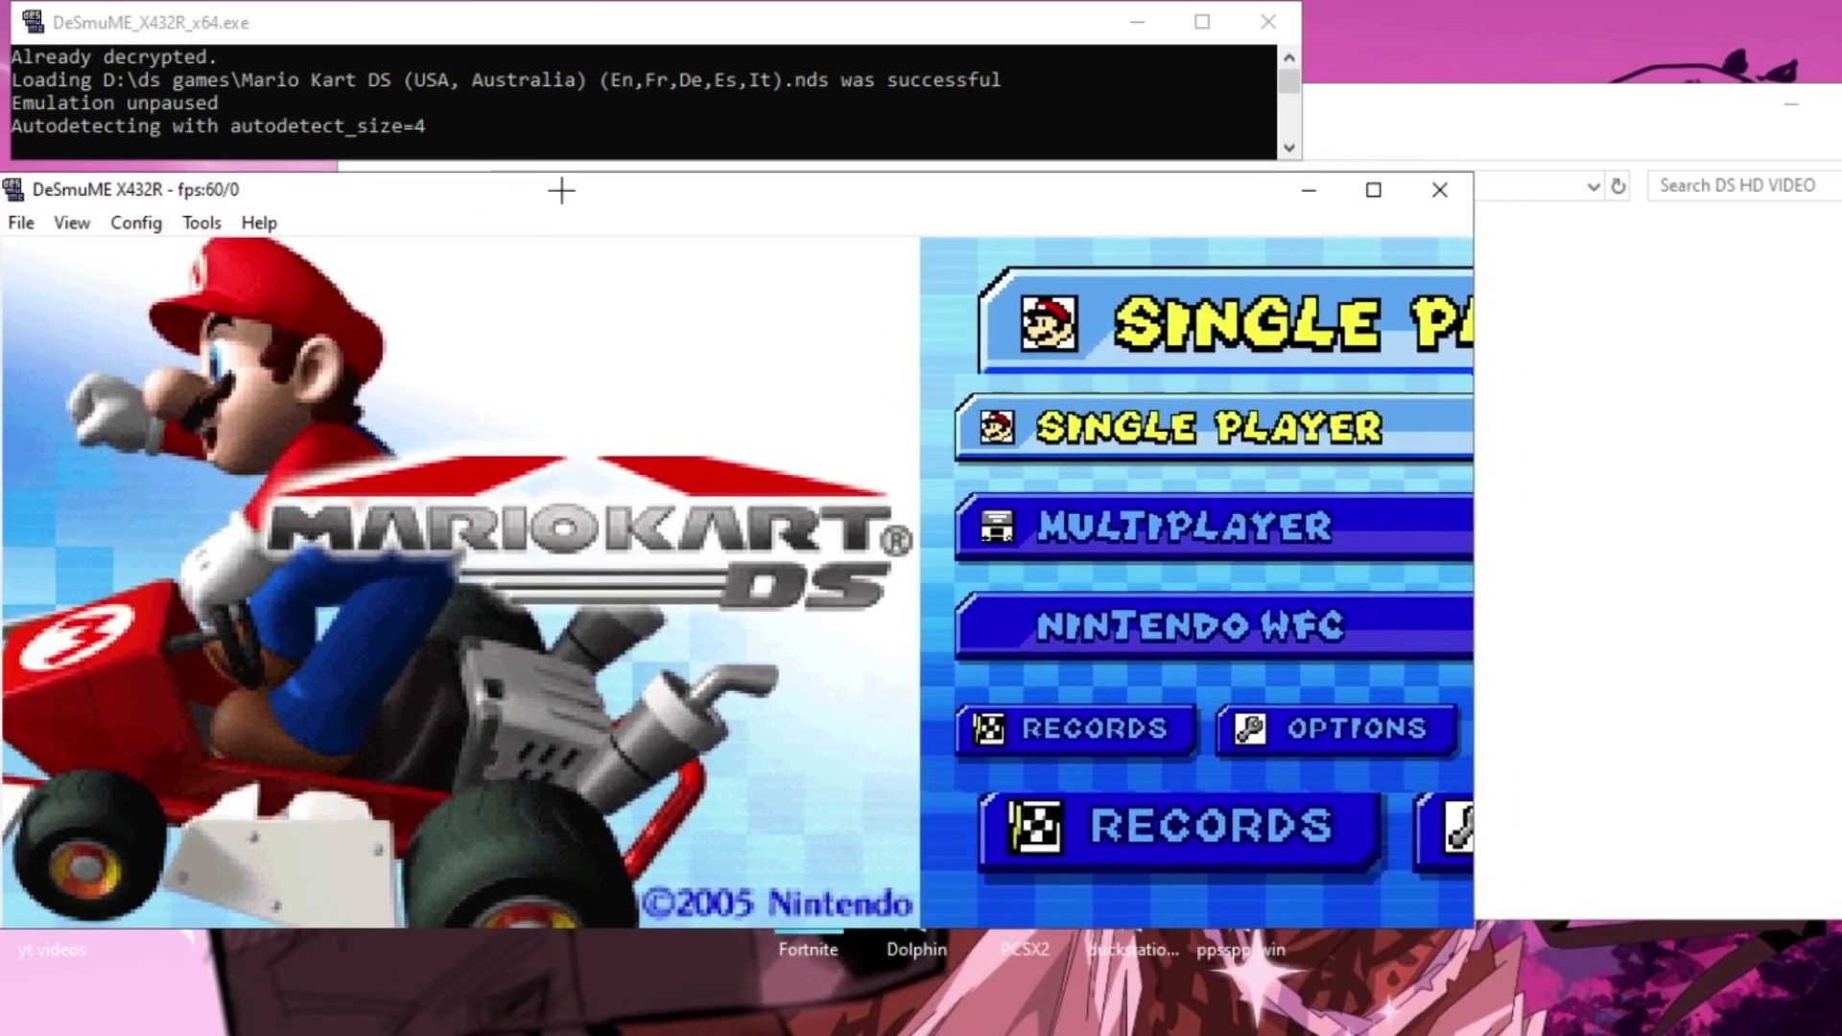
pyautogui.moveTo(561, 190); pyautogui.dragTo(635, 196)
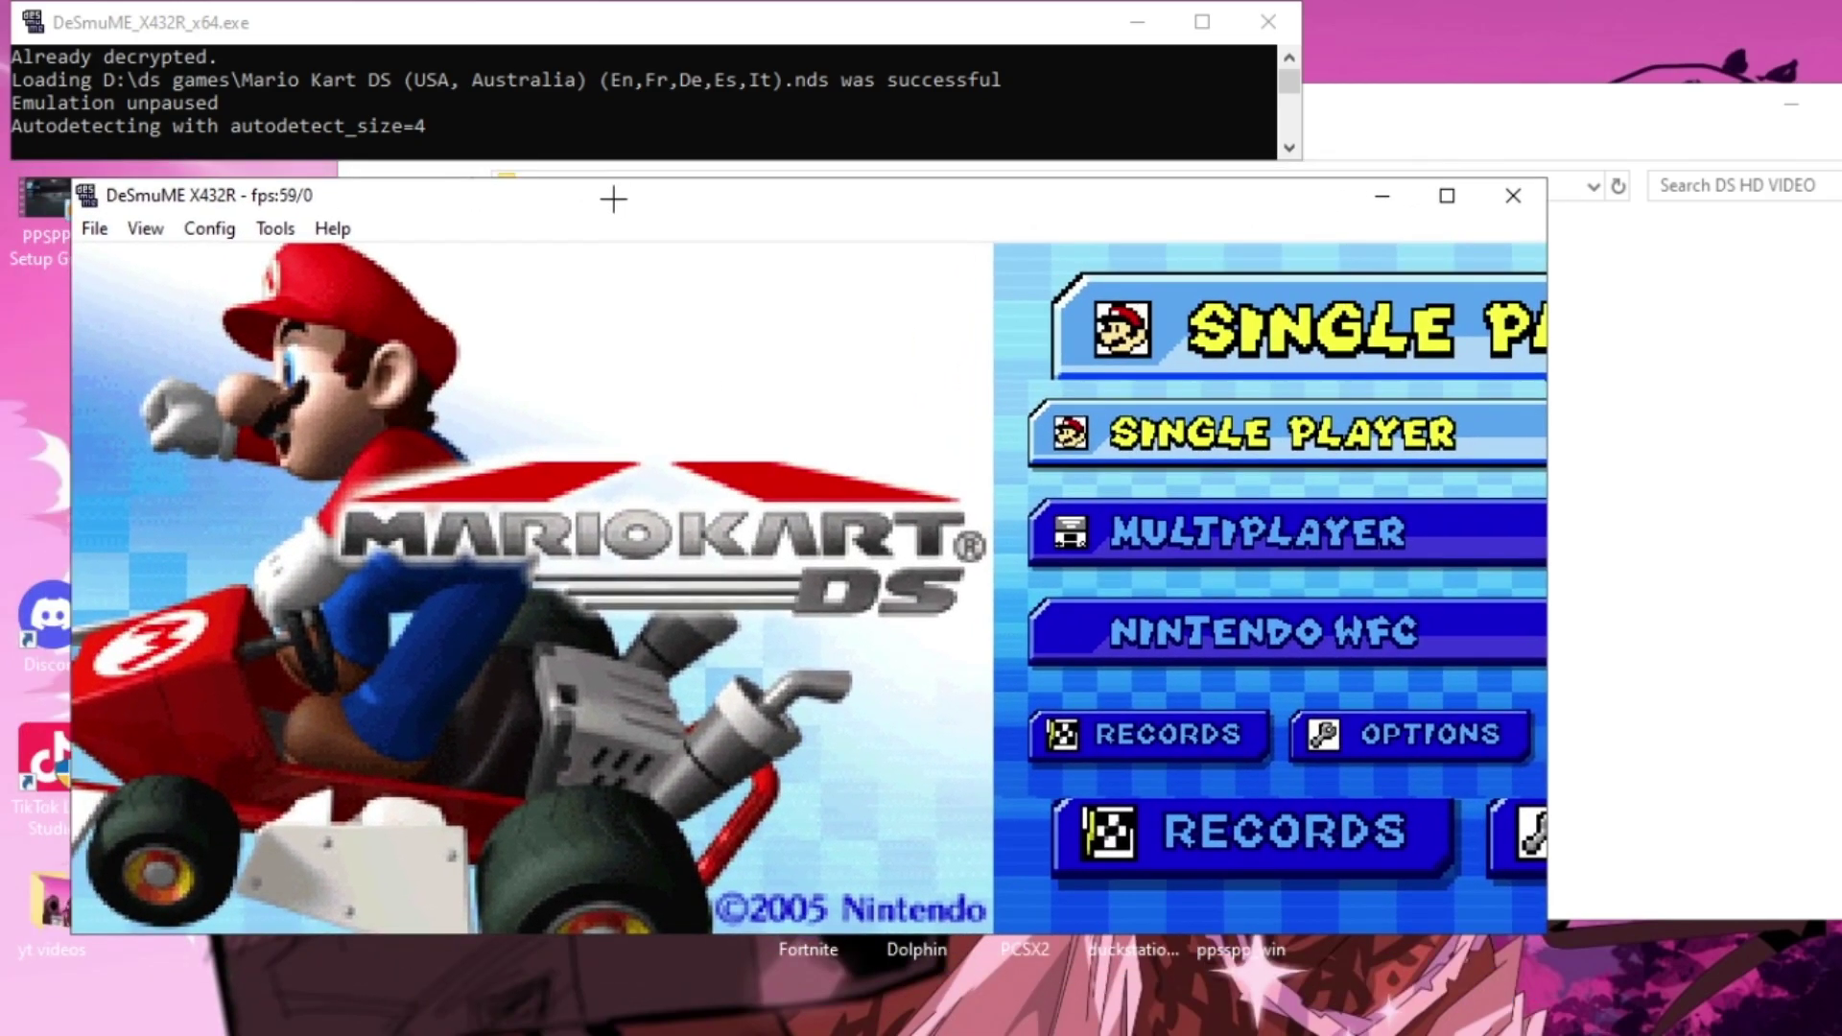
pyautogui.click(204, 230)
pyautogui.click(145, 228)
pyautogui.click(145, 229)
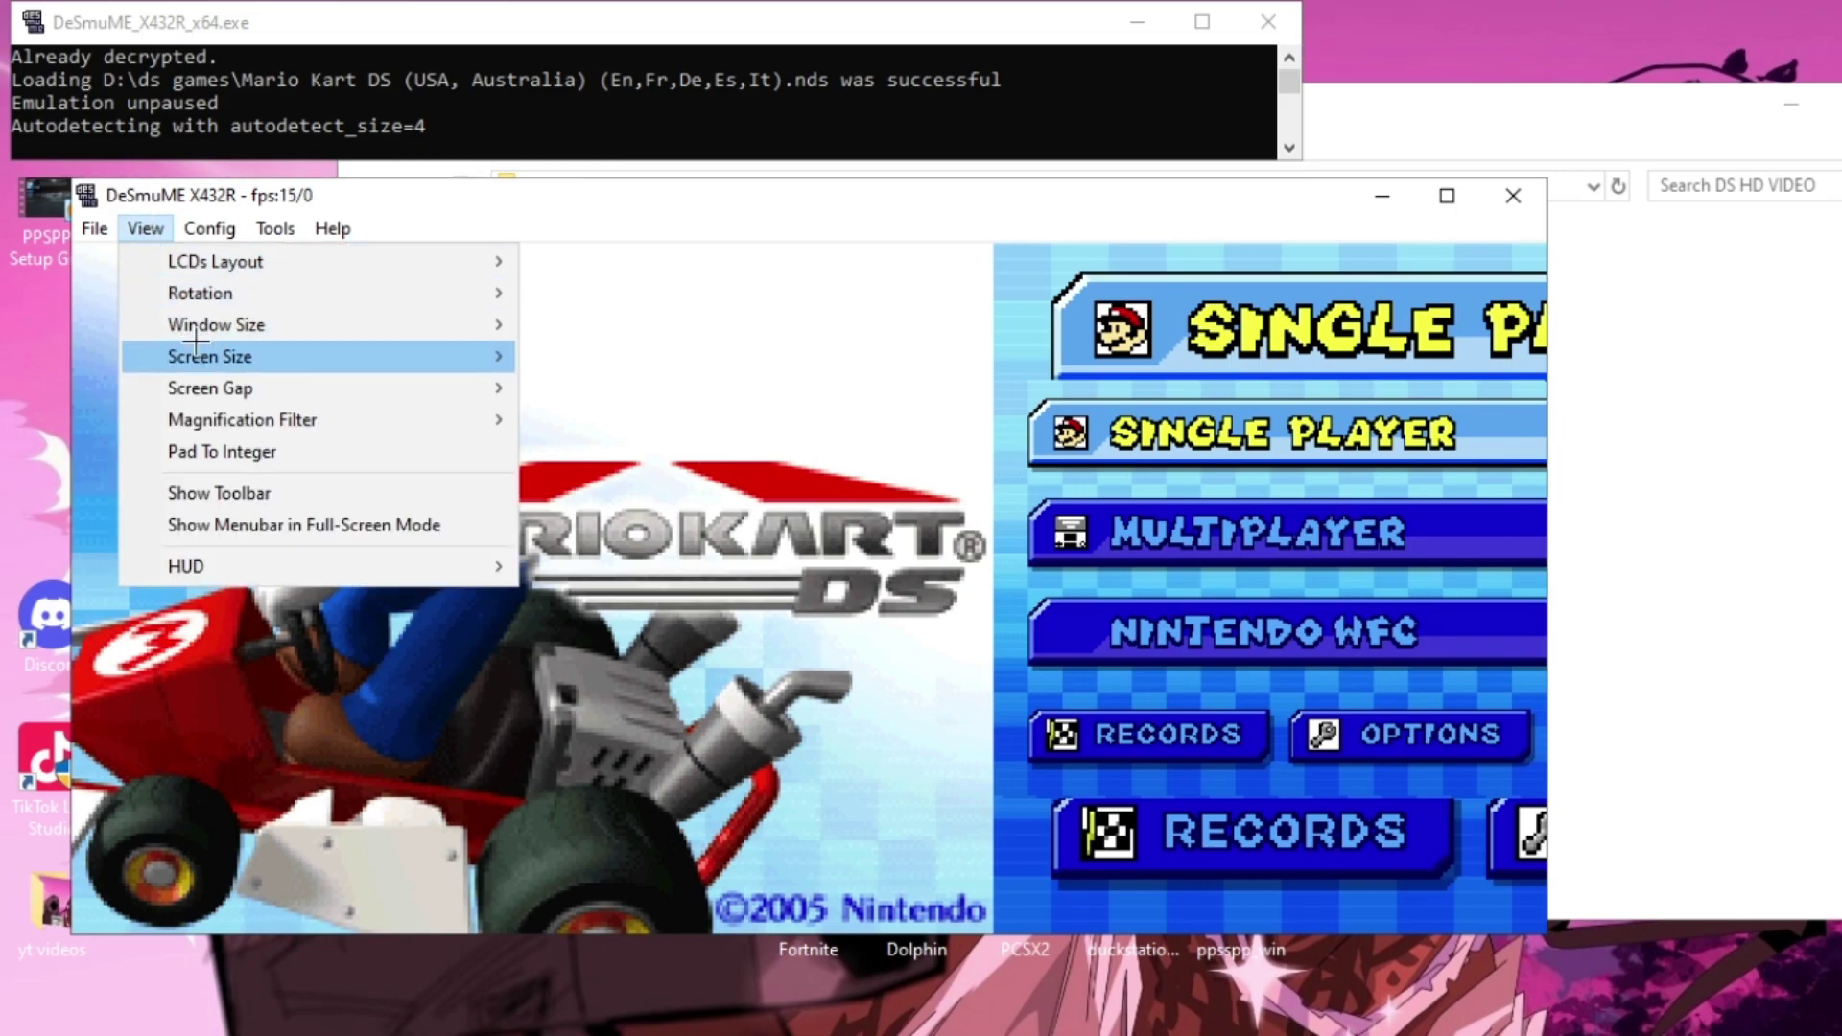
pyautogui.moveTo(204, 353)
pyautogui.click(576, 351)
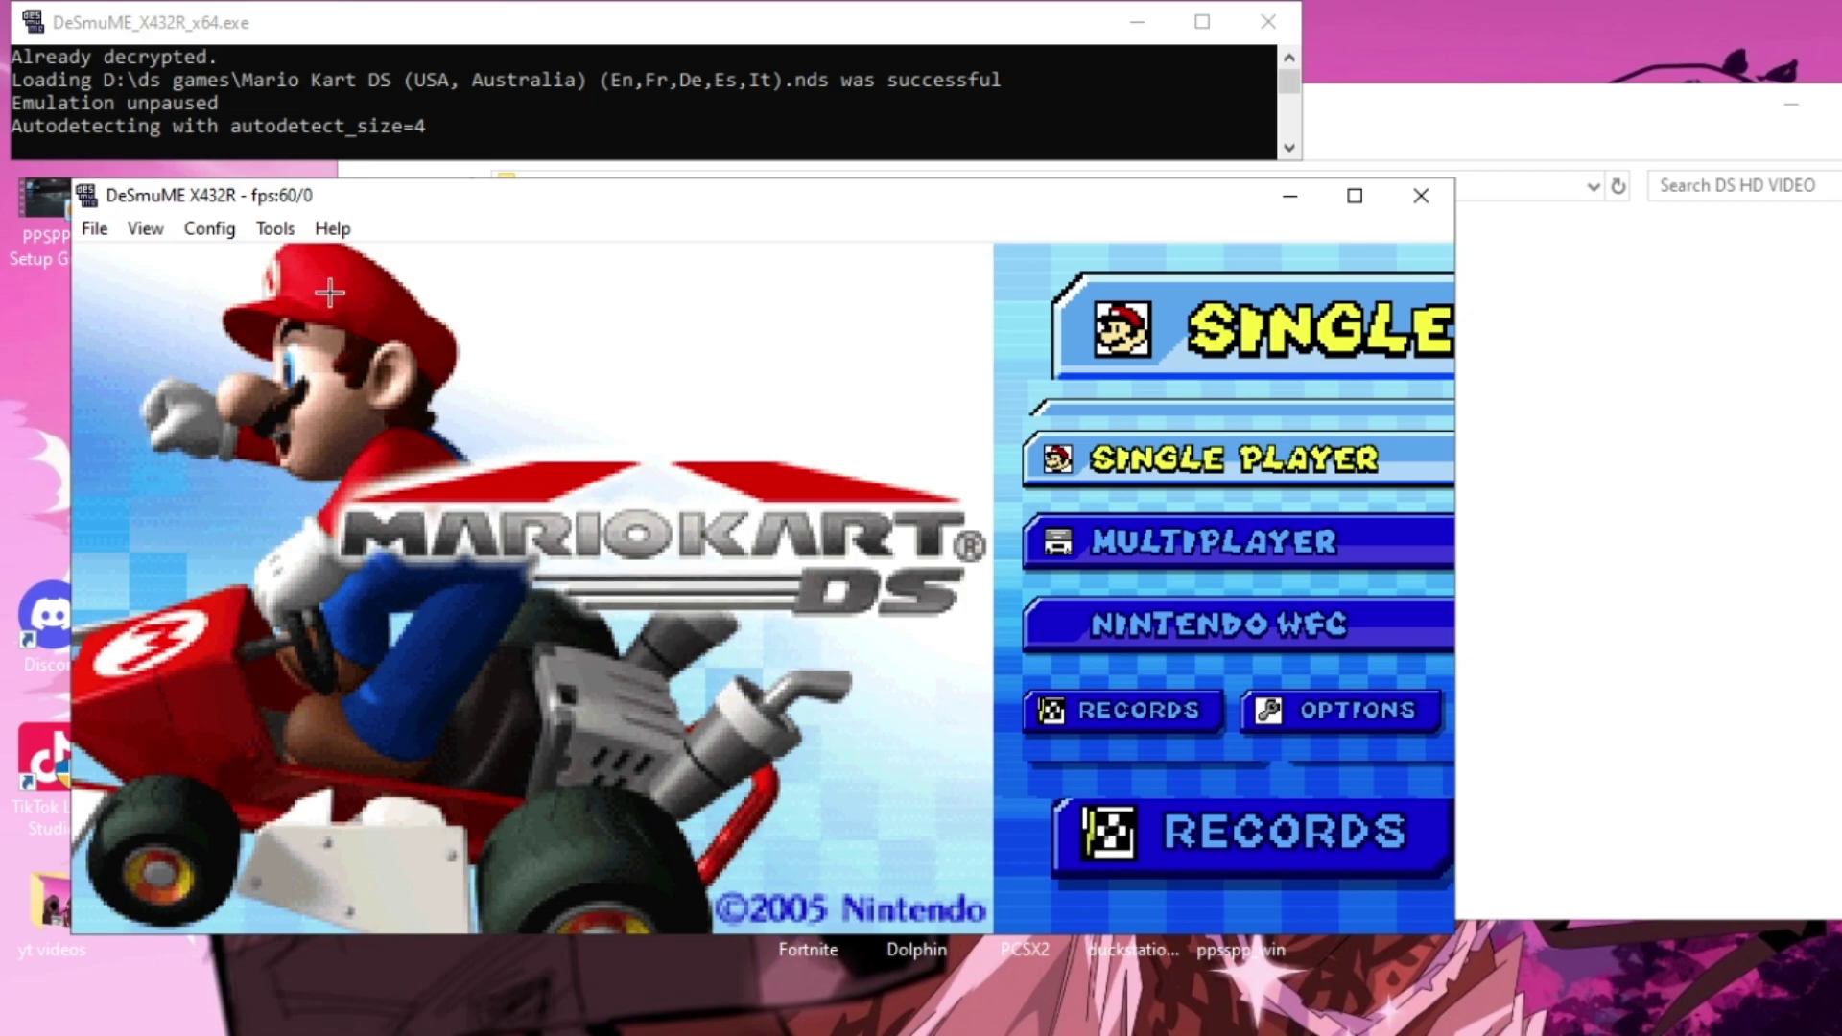
# Enter the game's Single Player mode and accept the nickname and its on-screen display during races.
pyautogui.press('x')
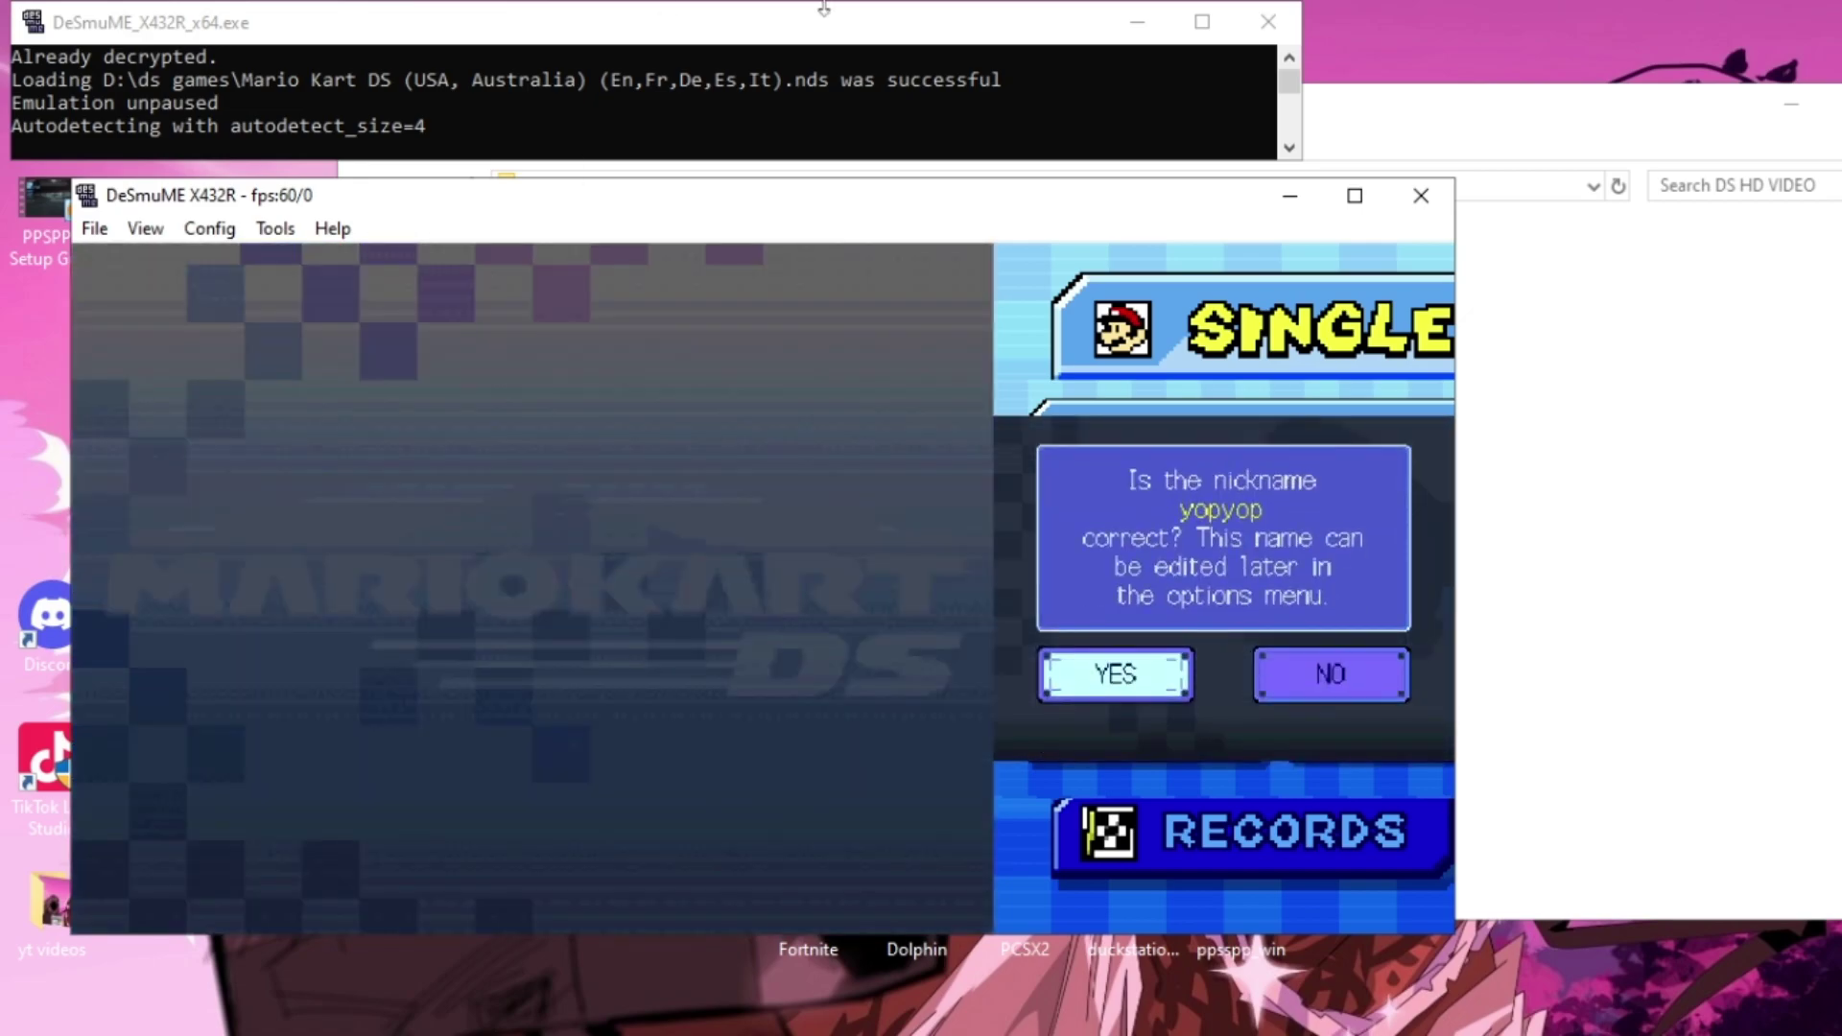
pyautogui.press('x')
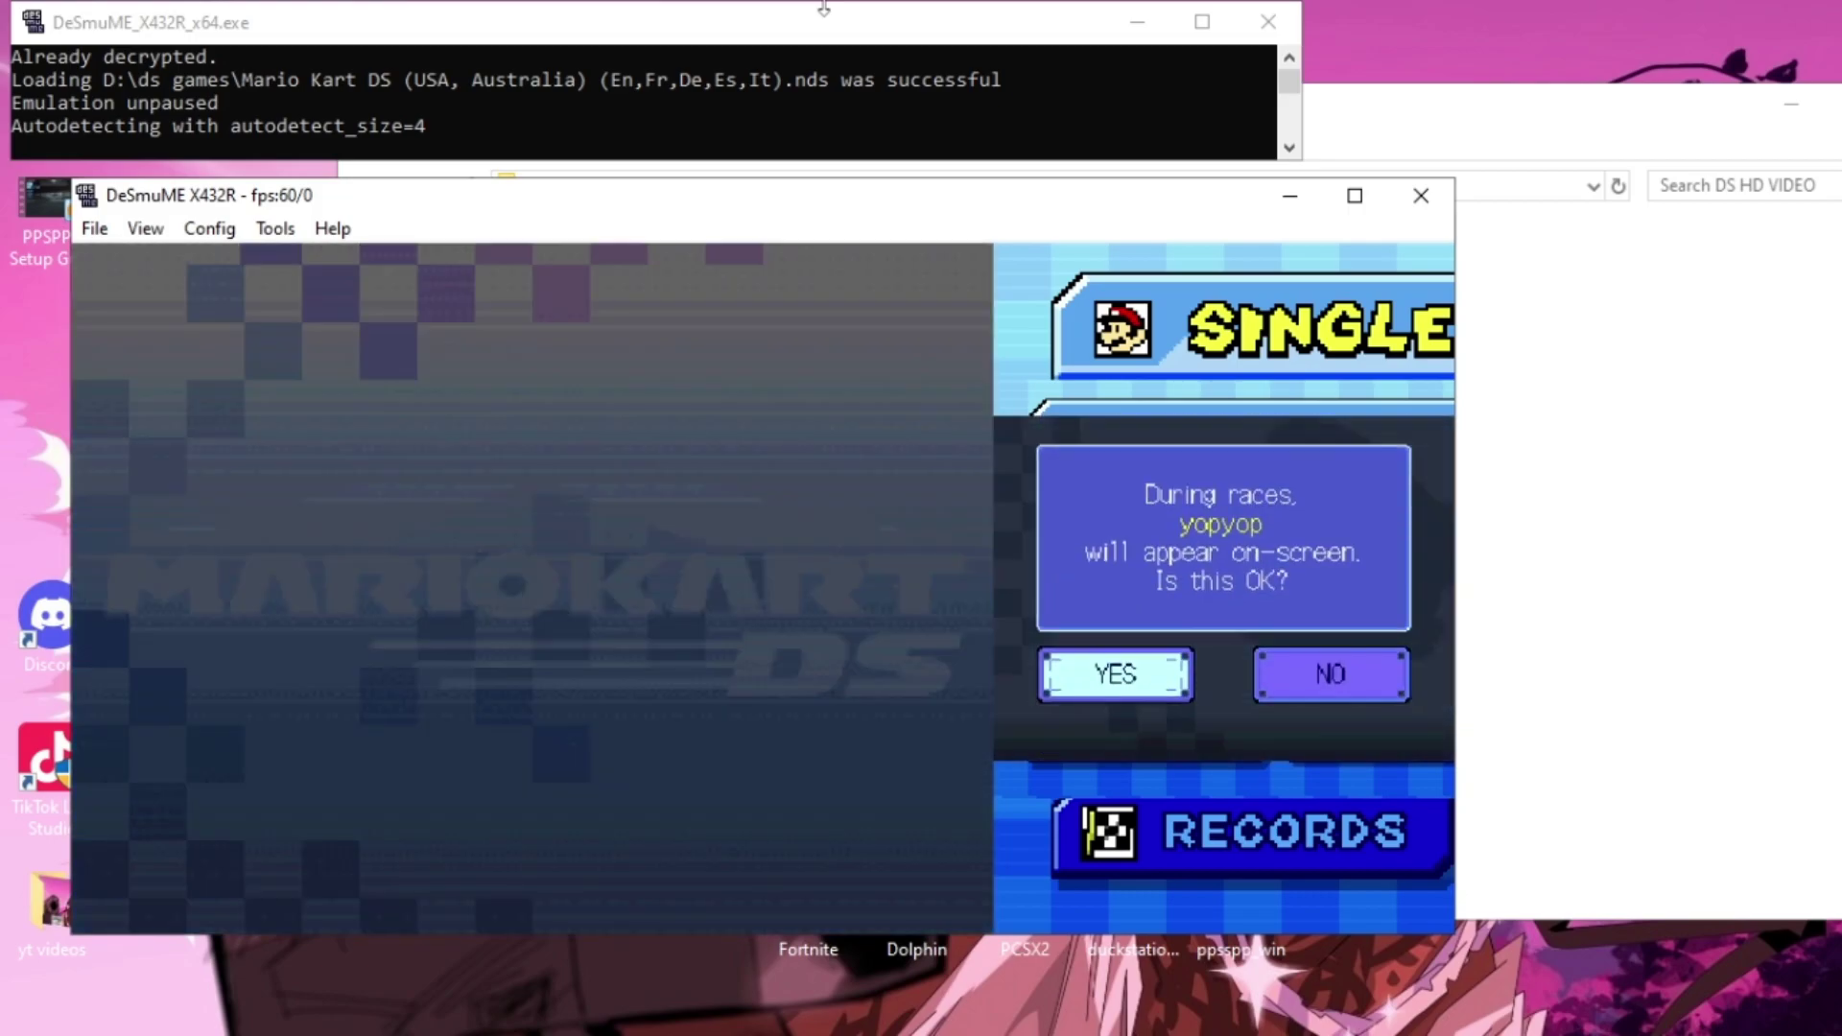
pyautogui.press('x')
pyautogui.press('Left')
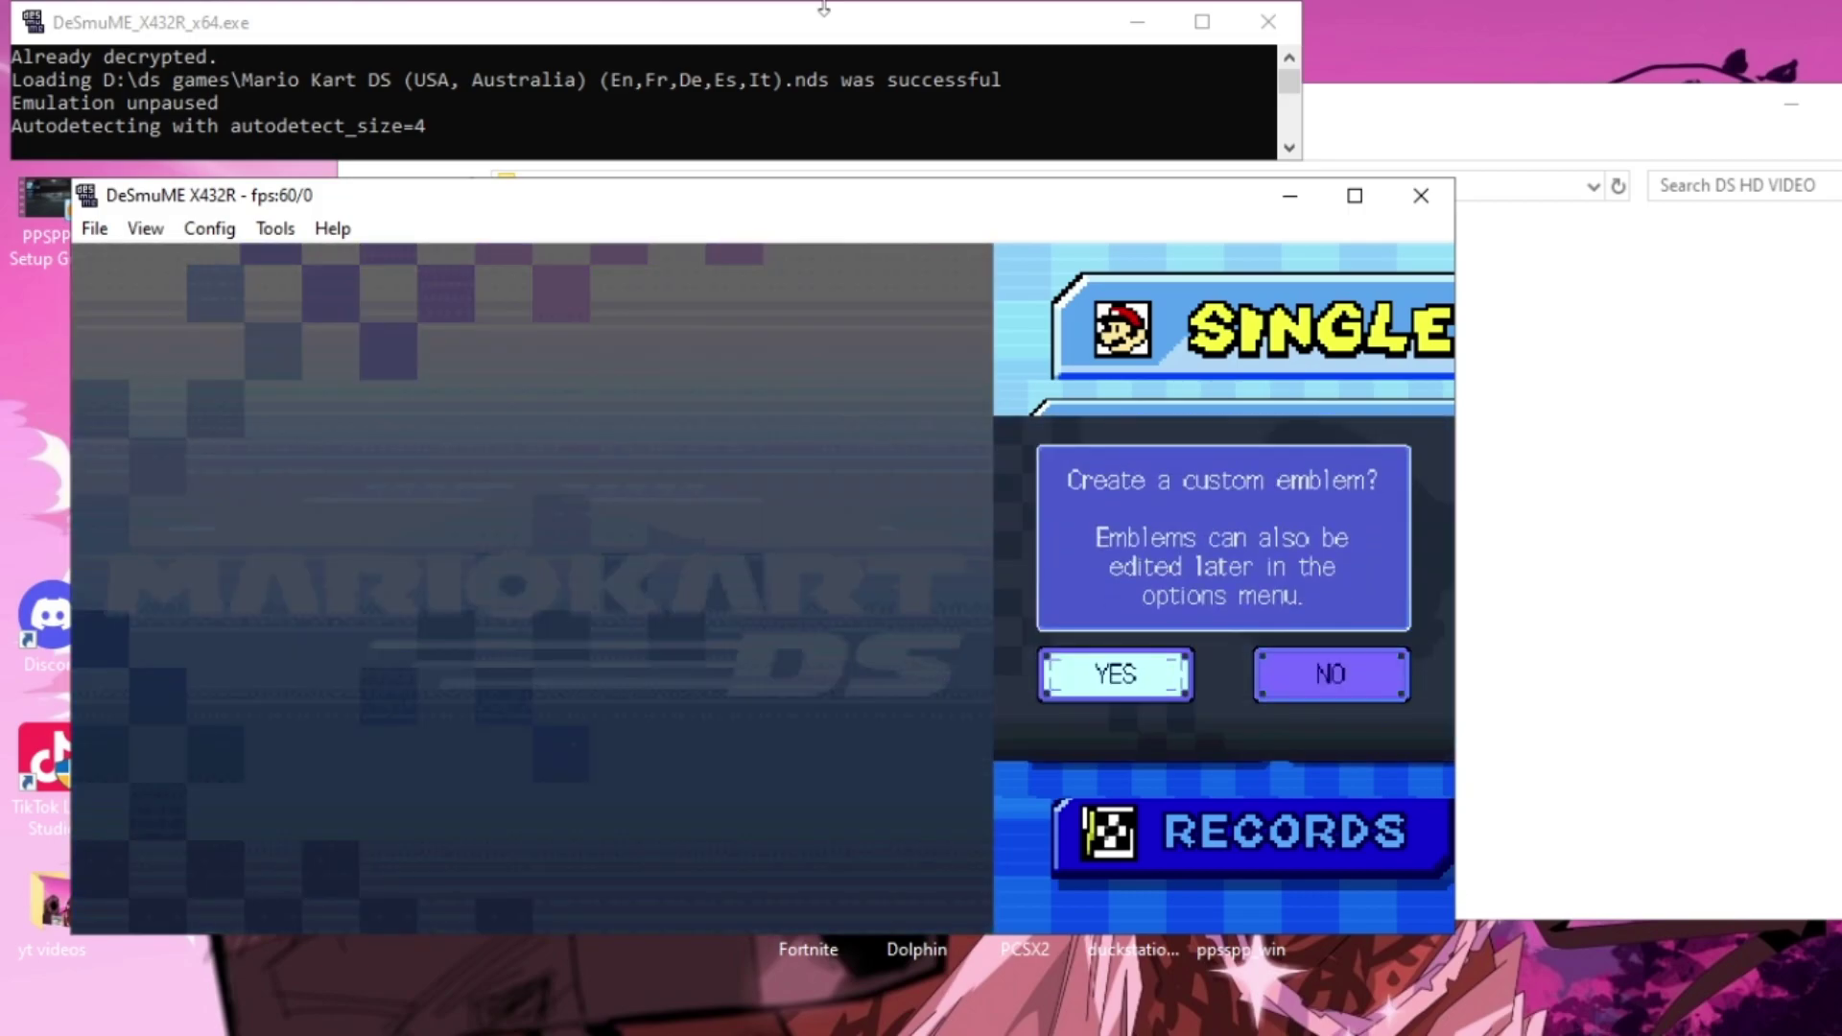